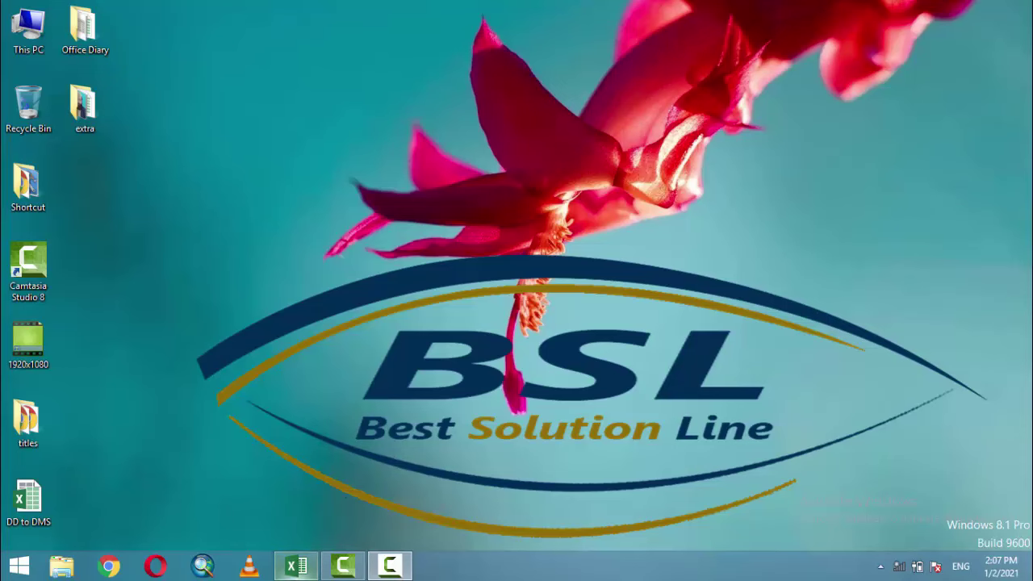
Restore the DD to DMS workbook window from the taskbar.
left_click(296, 567)
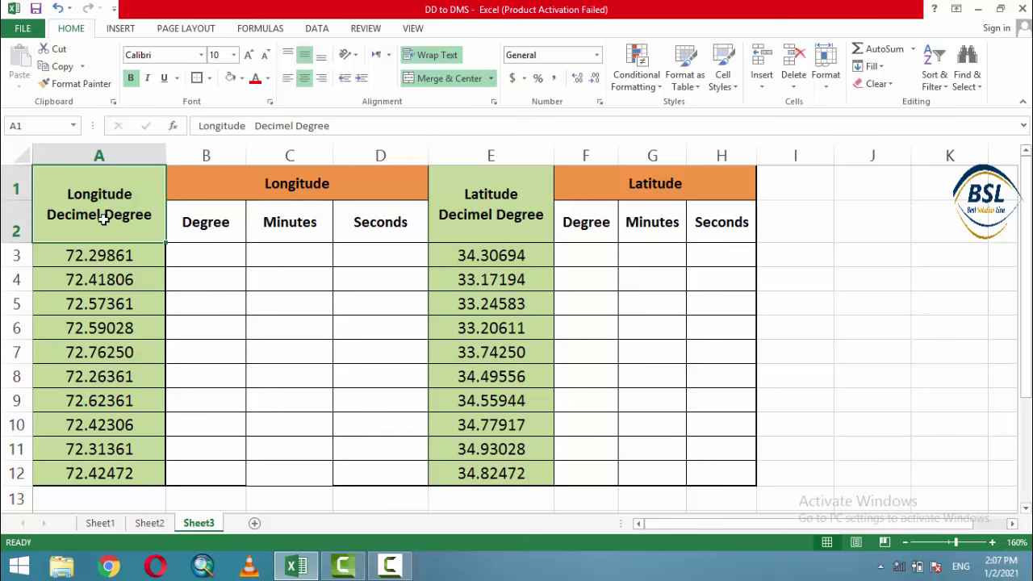
Look over the longitude and latitude values and the Degree, Minutes, Seconds headers.
mouse_move(84, 265)
left_mouse_down()
mouse_move(81, 355)
mouse_move(100, 473)
left_mouse_up()
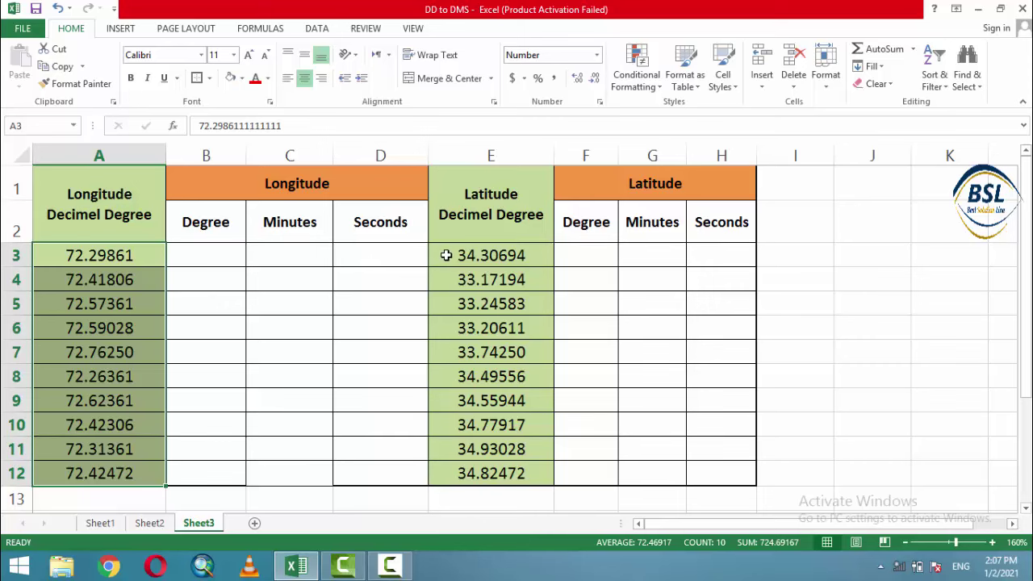
left_click_drag(451, 255, 473, 470)
left_click(193, 218)
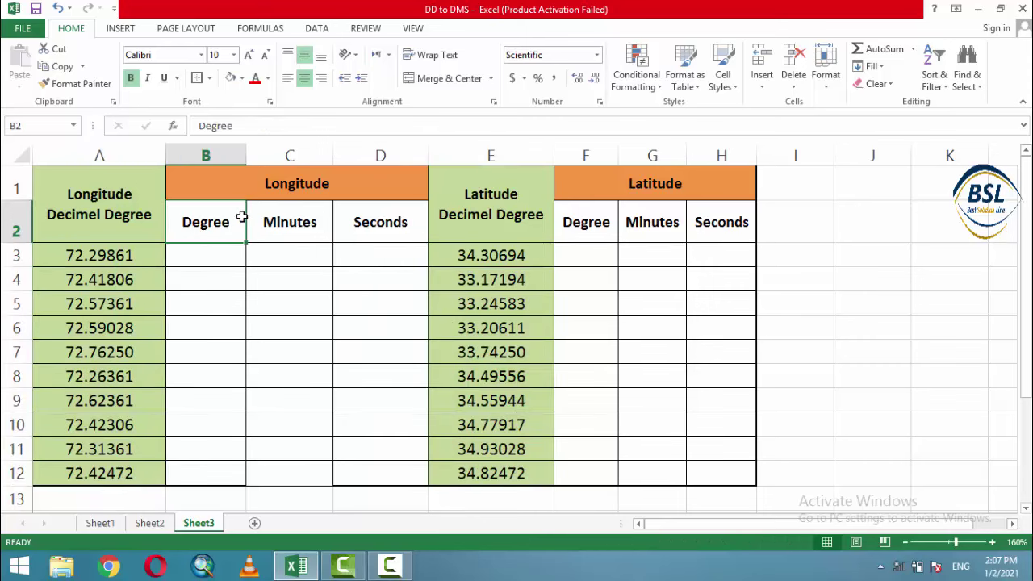
left_click(272, 219)
left_click(356, 221)
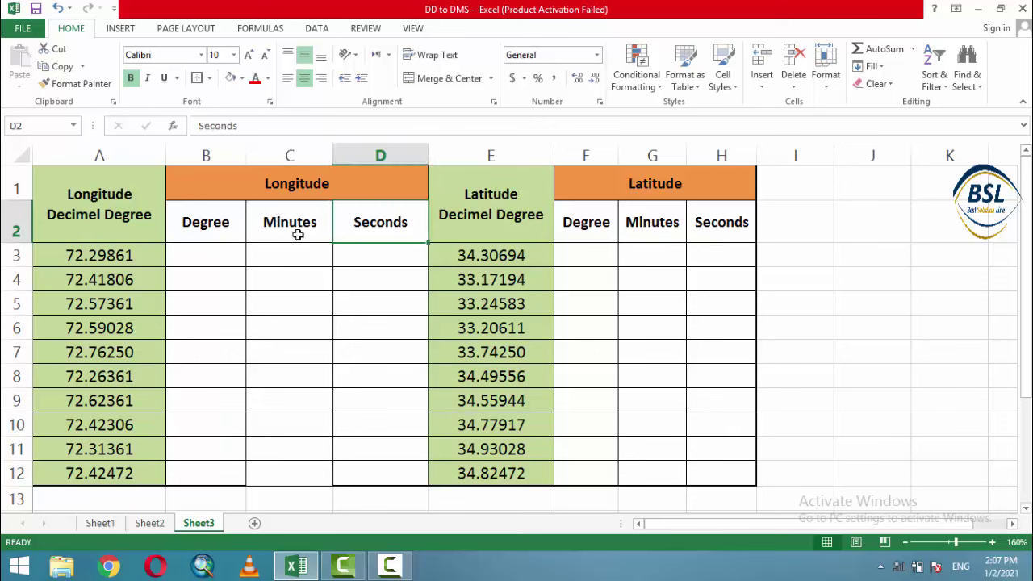
Copy longitude values A3:A12 and paste them into Degree cells B3:B12.
left_click(120, 257)
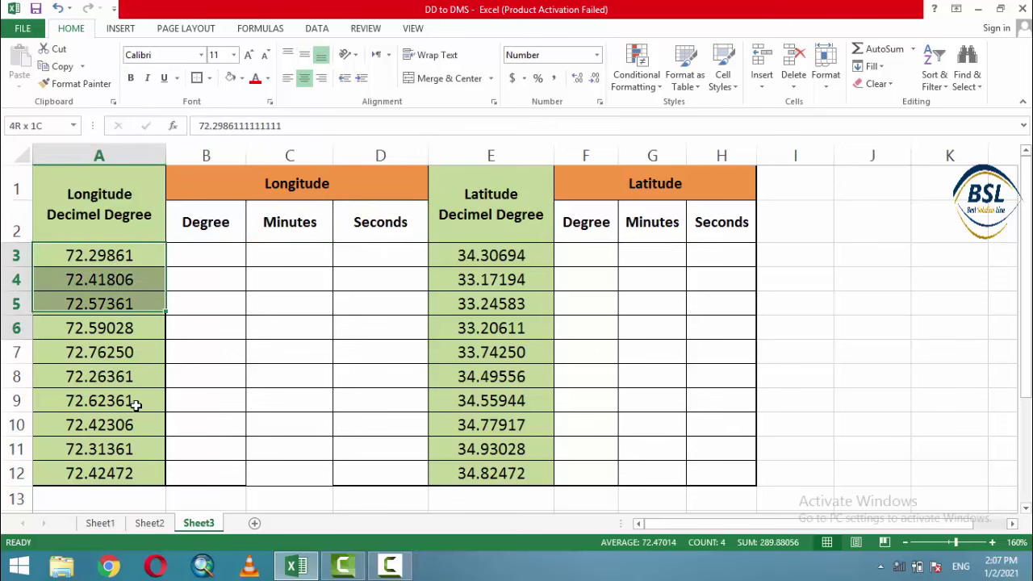
left_click_drag(120, 257, 127, 484)
right_click(127, 486)
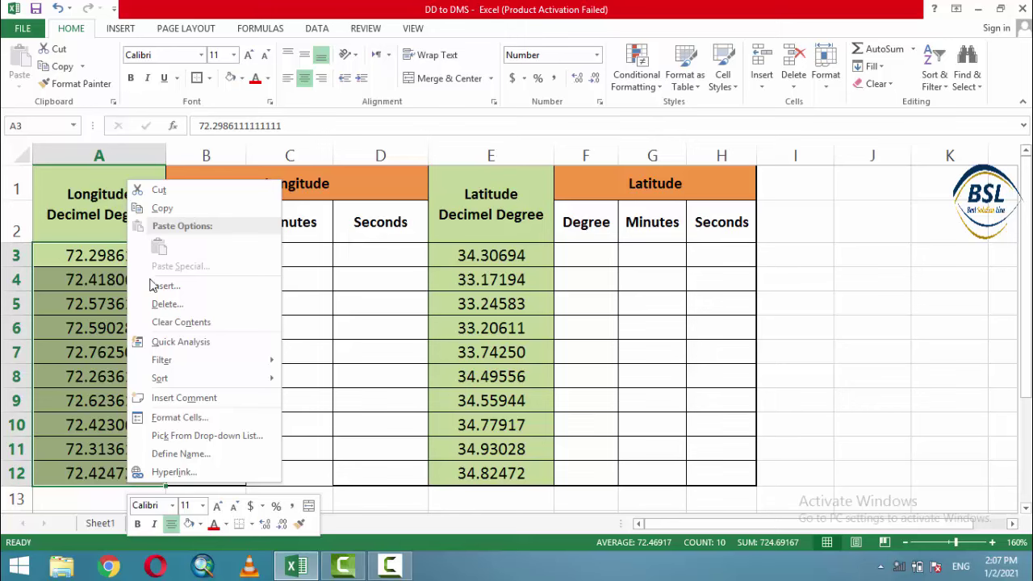
left_click(184, 213)
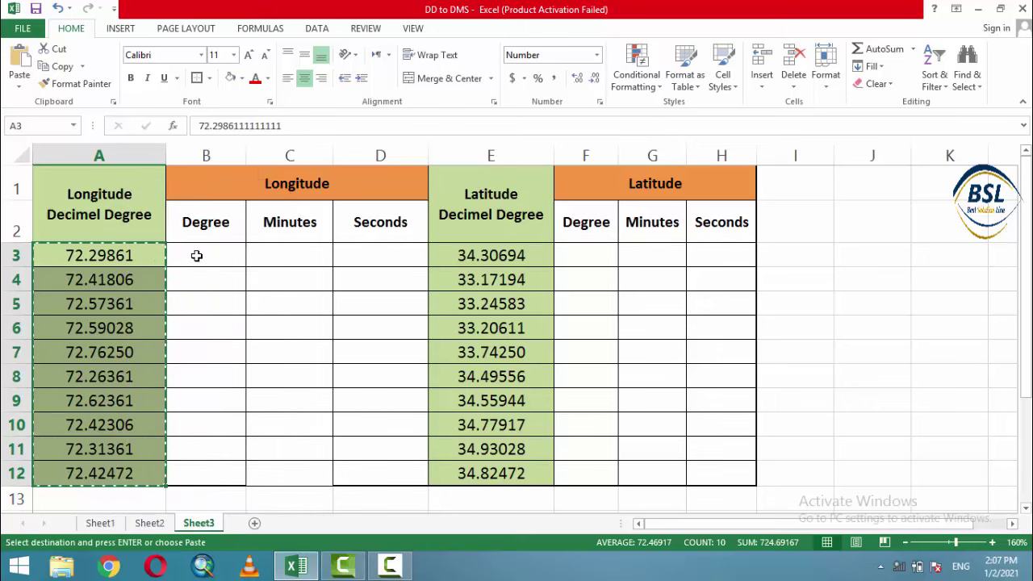
left_click_drag(198, 256, 212, 473)
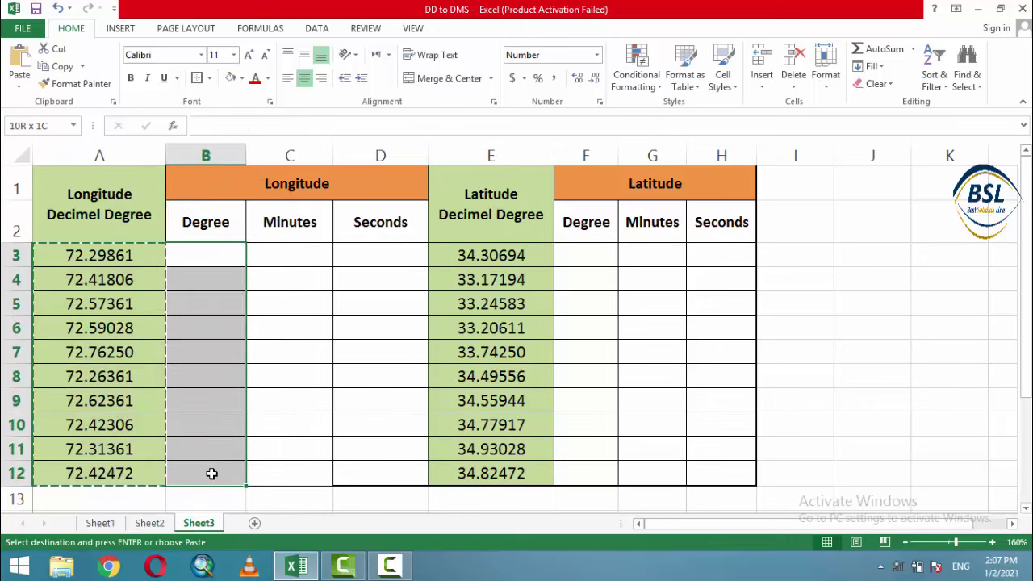
right_click(185, 253)
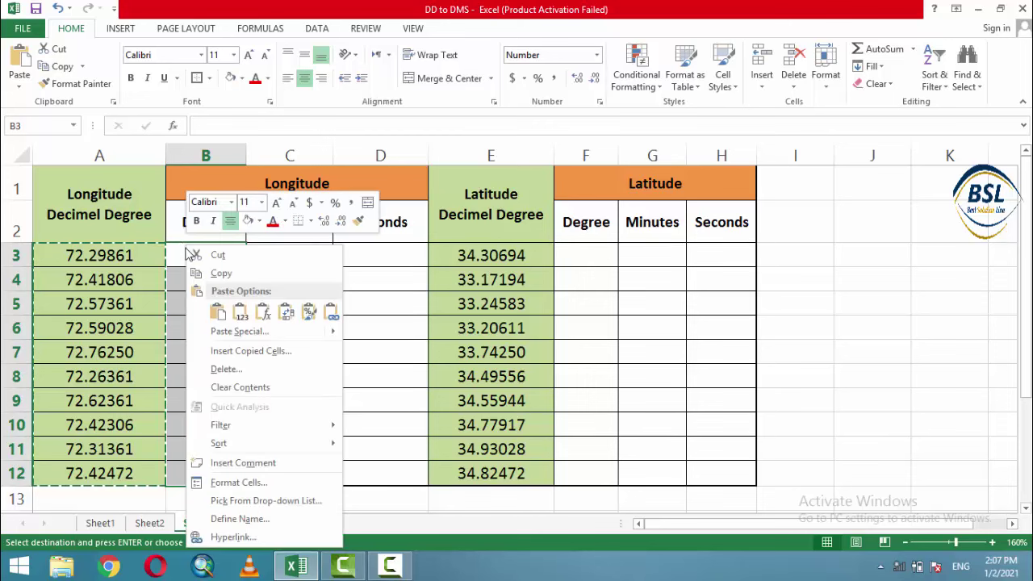
left_click(217, 313)
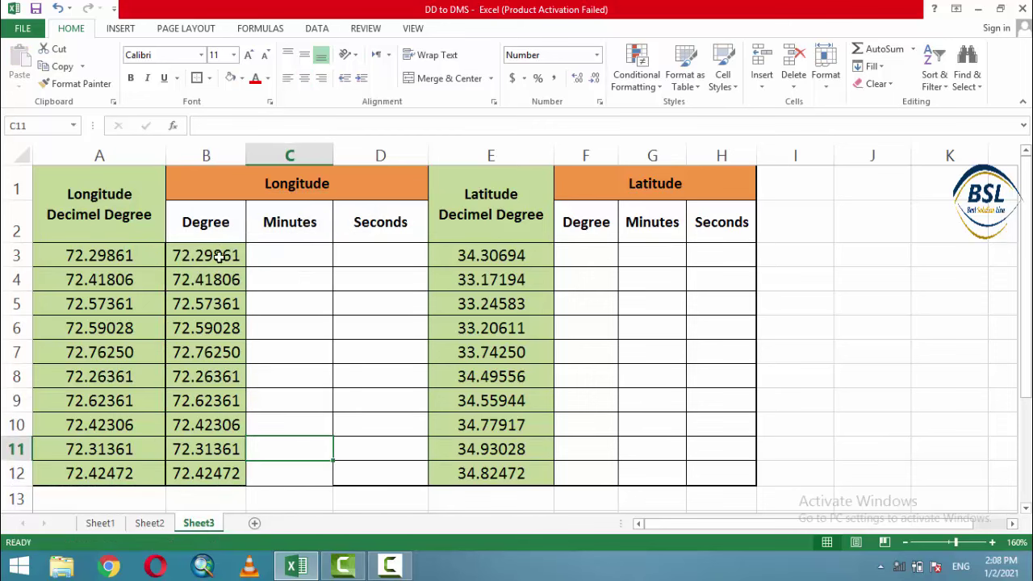
Split B3:B12 by fixed width, leaving 72.00000 in B and fractions 0.299–0.425 in Minutes.
left_click_drag(220, 254, 211, 472)
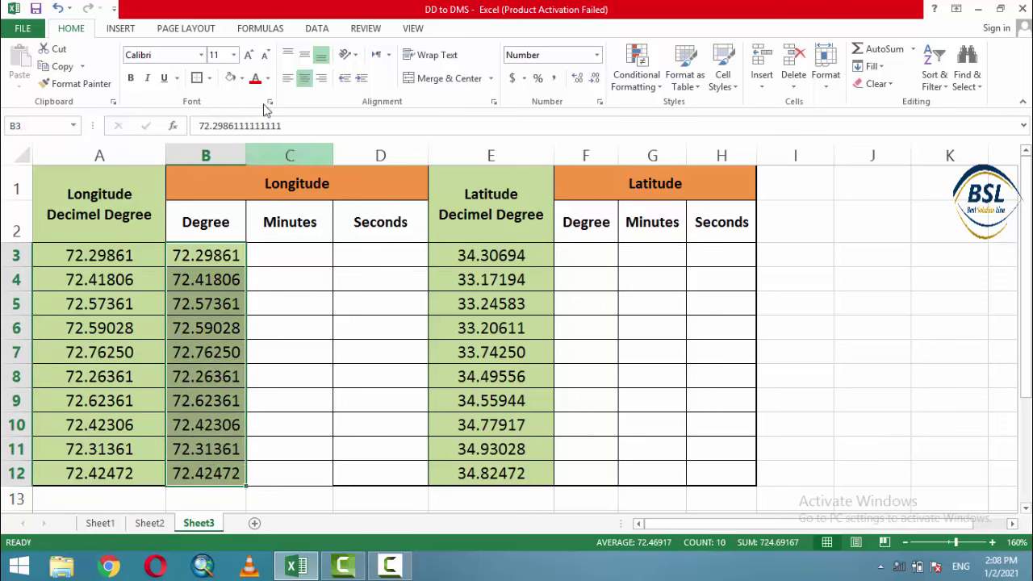
left_click(319, 30)
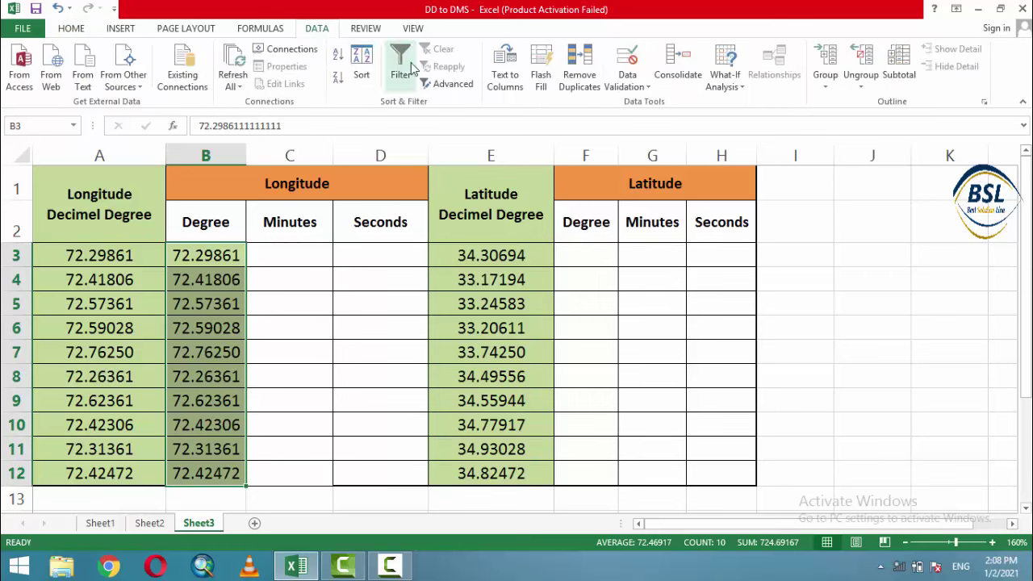
left_click(502, 73)
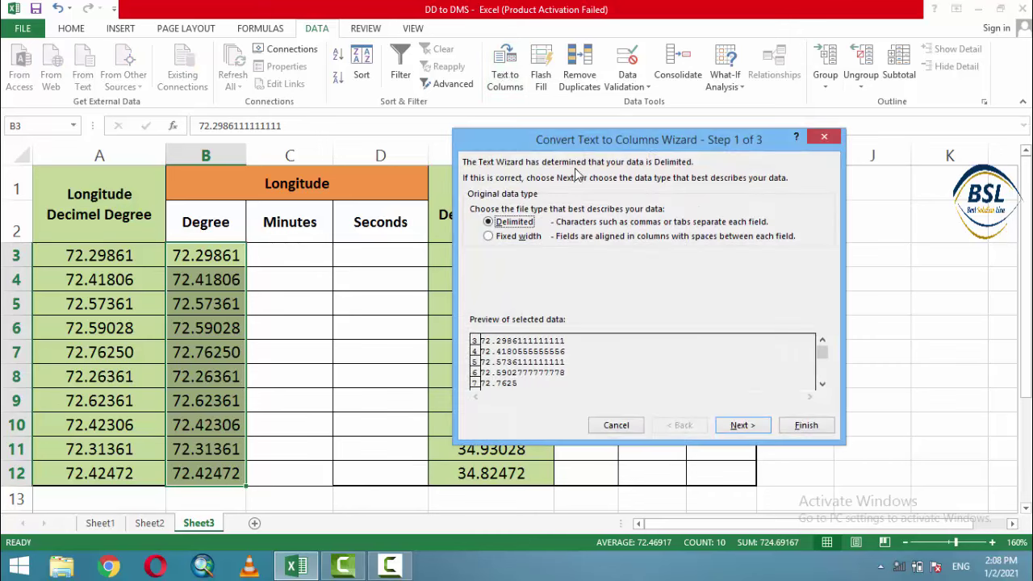
left_click(490, 237)
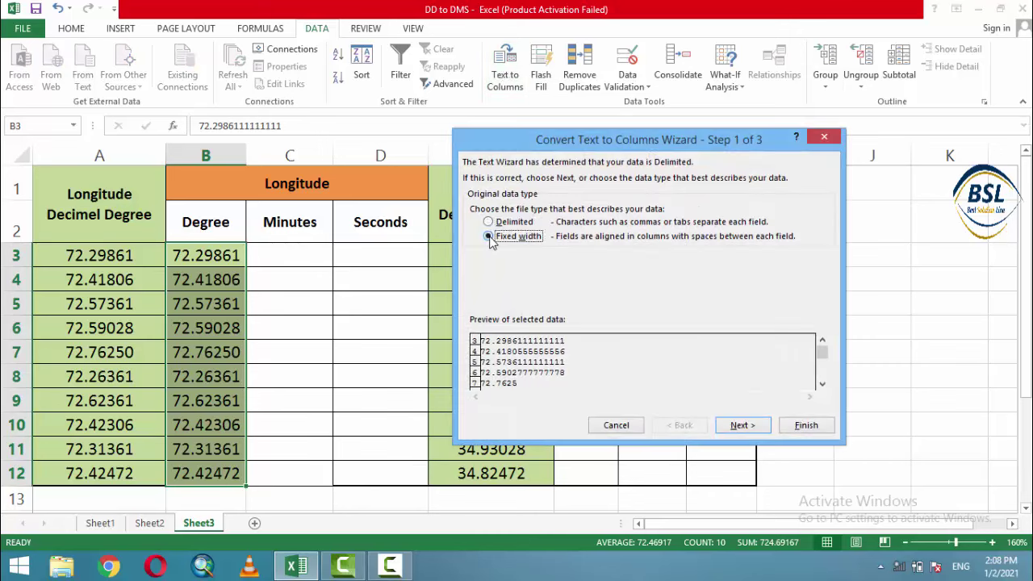
left_click(739, 426)
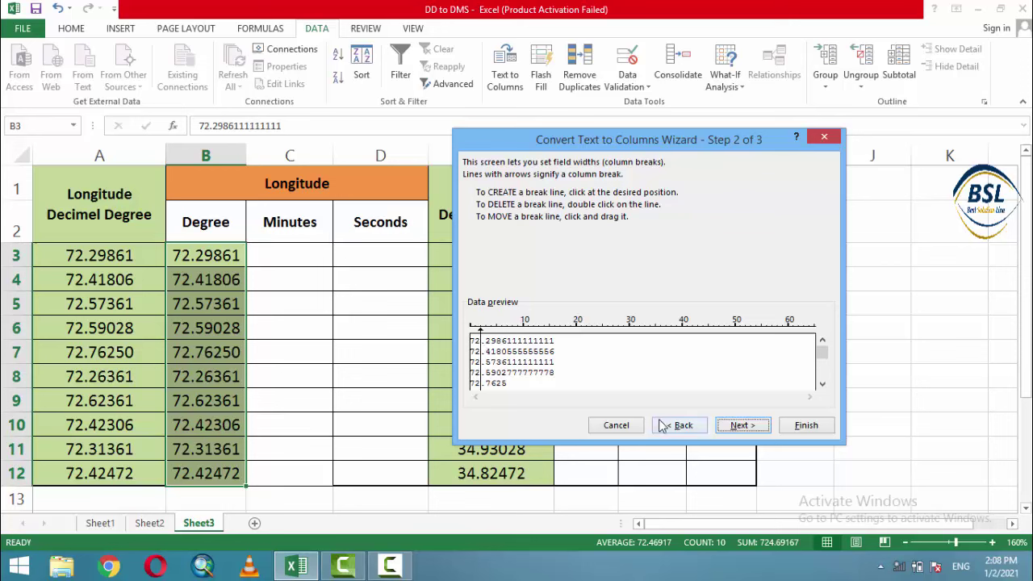
left_click(738, 427)
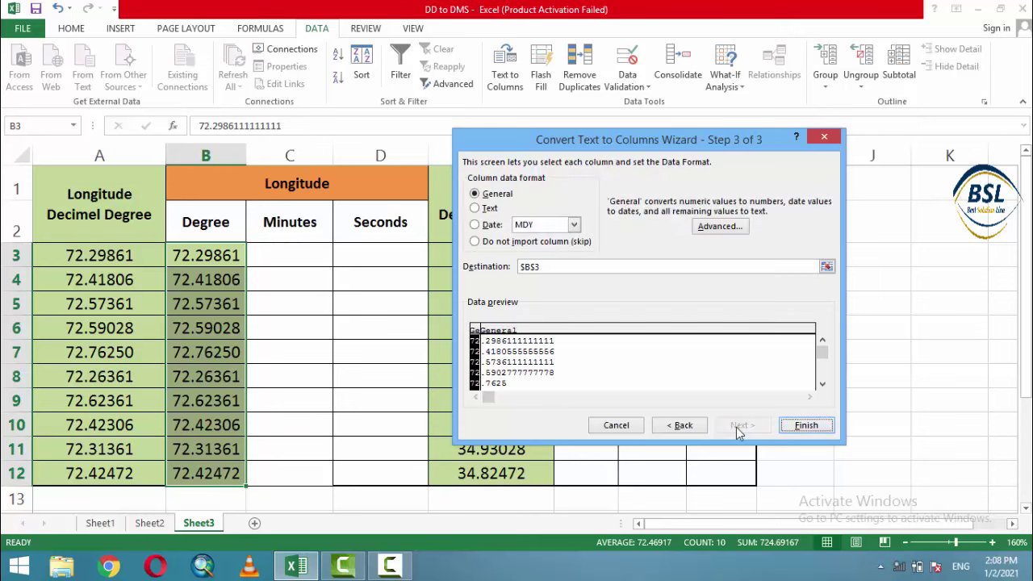
left_click(793, 427)
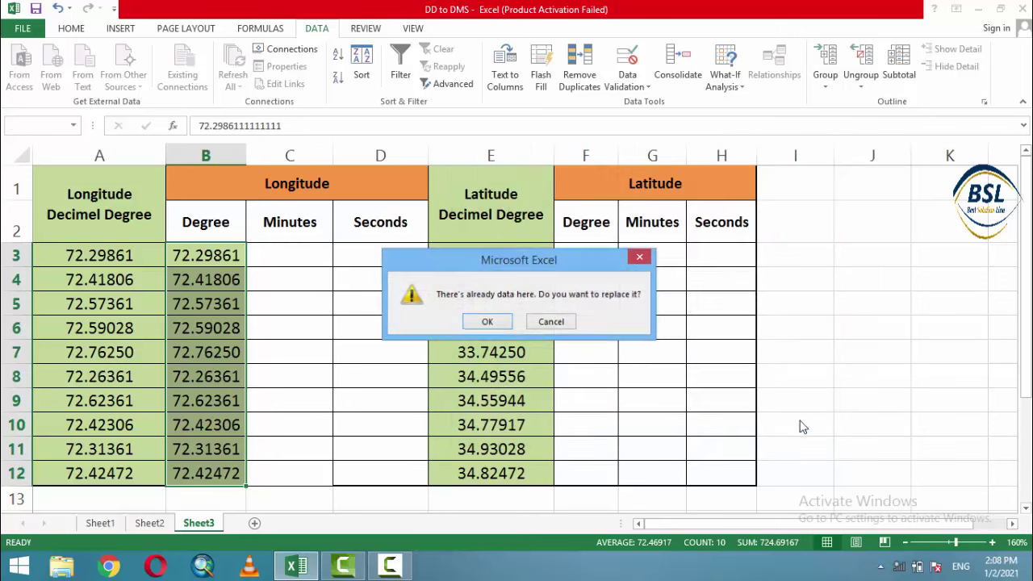
left_click(489, 321)
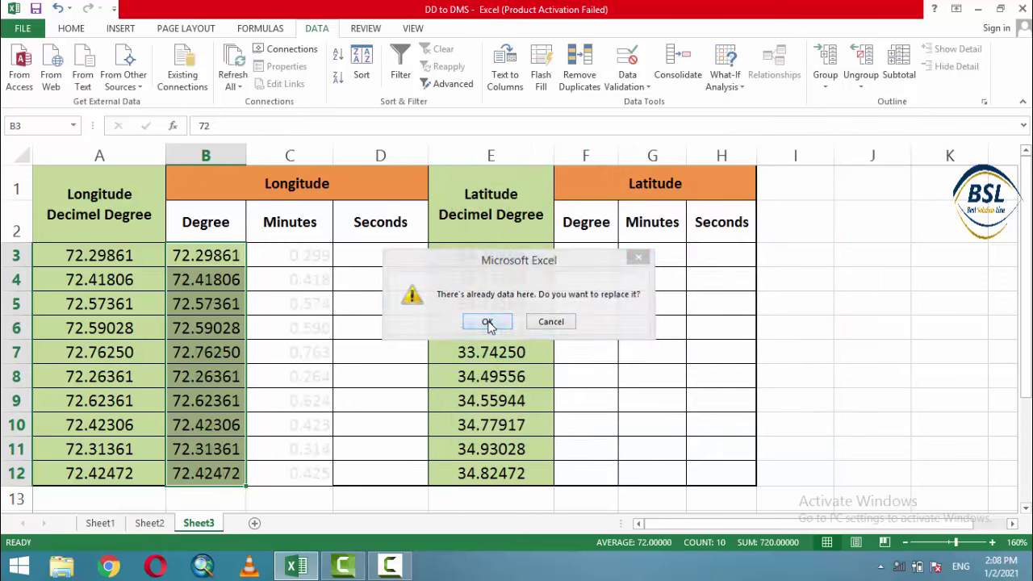
left_click(260, 282)
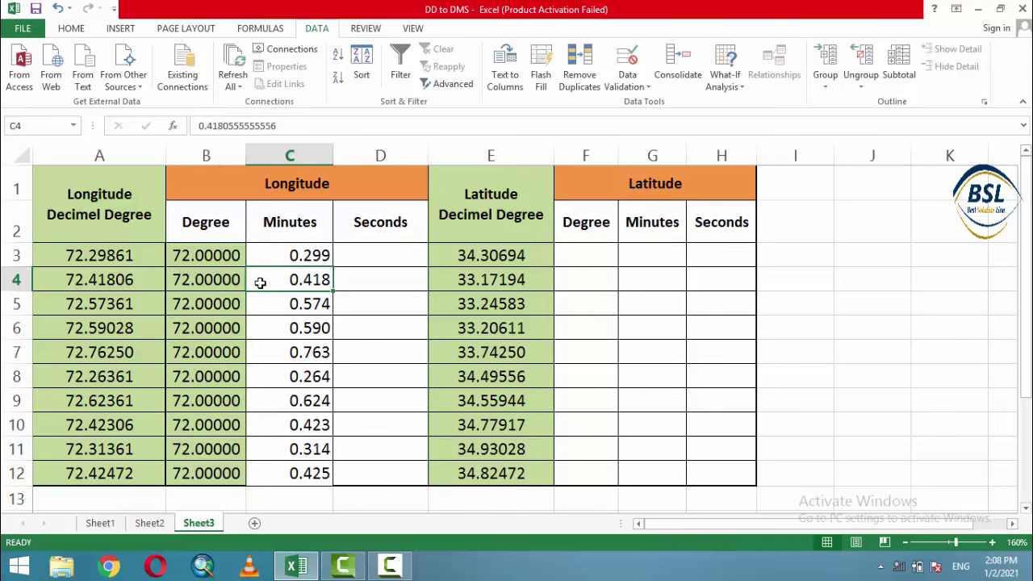
Format Degree cells B3:B12 as plain 72 with no decimals and no fill colour.
left_click(201, 257)
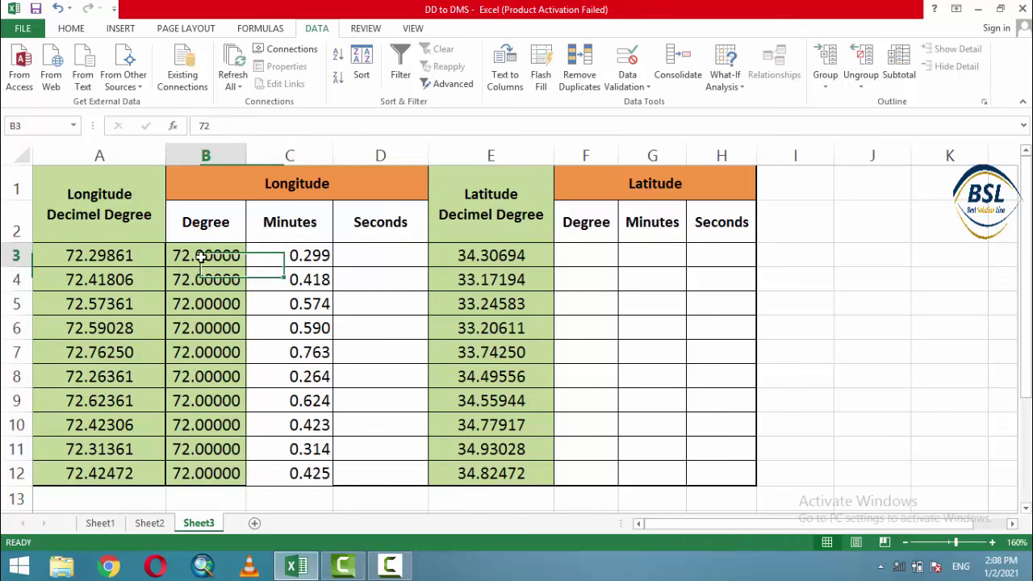
left_click_drag(201, 257, 220, 481)
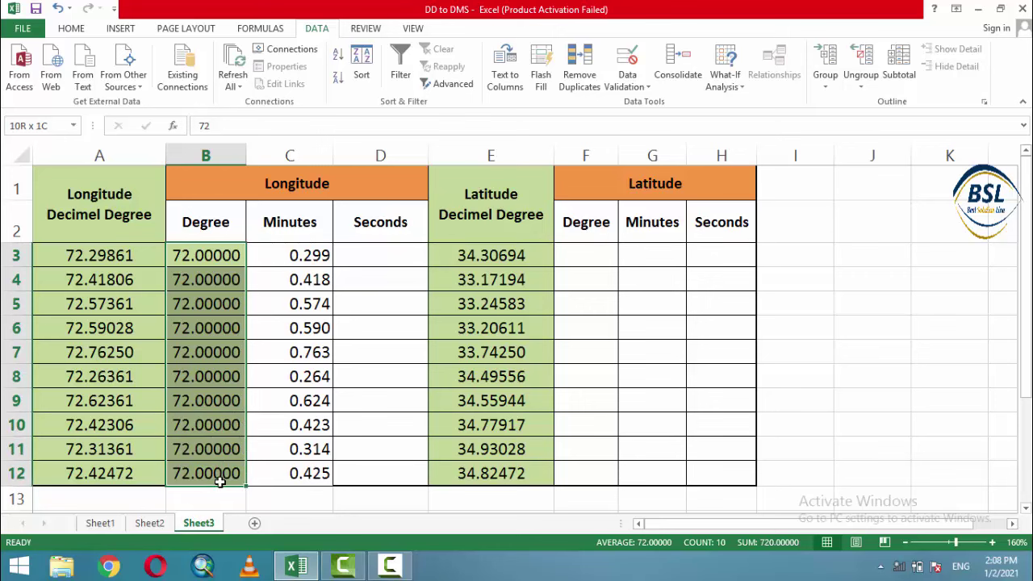
left_click(81, 31)
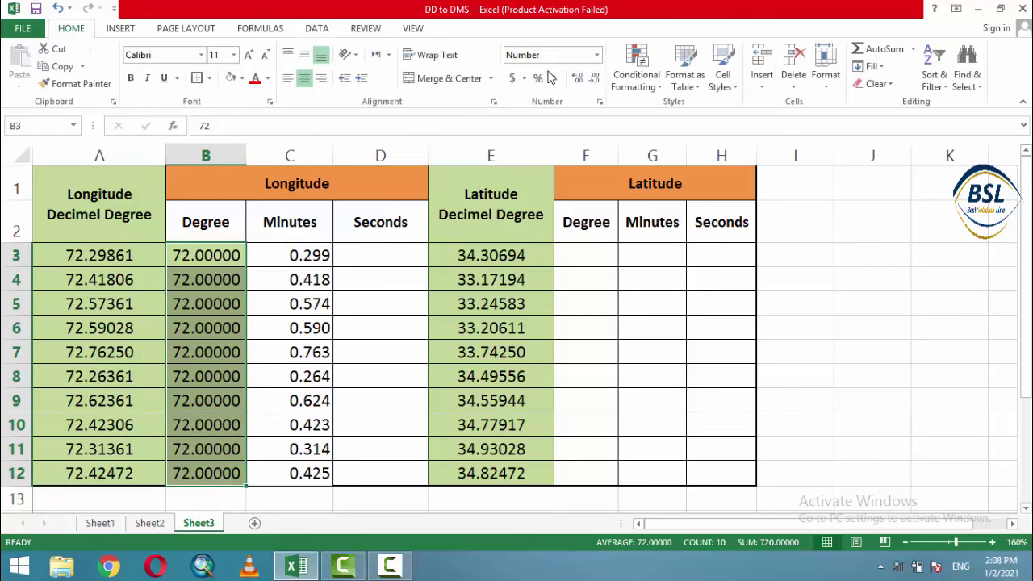
left_click(601, 82)
left_click(600, 82)
left_click(601, 82)
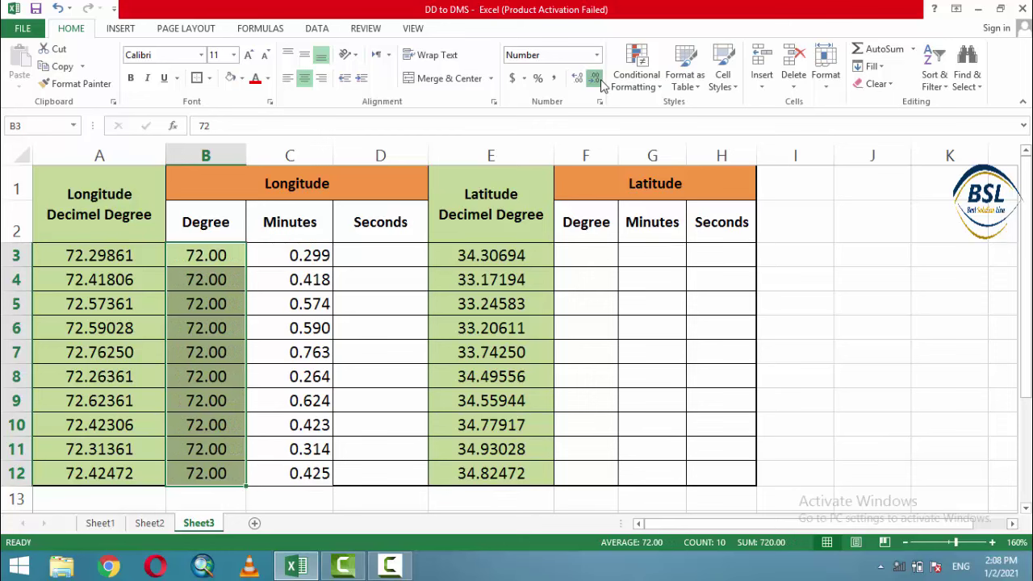
left_click(601, 82)
left_click(601, 83)
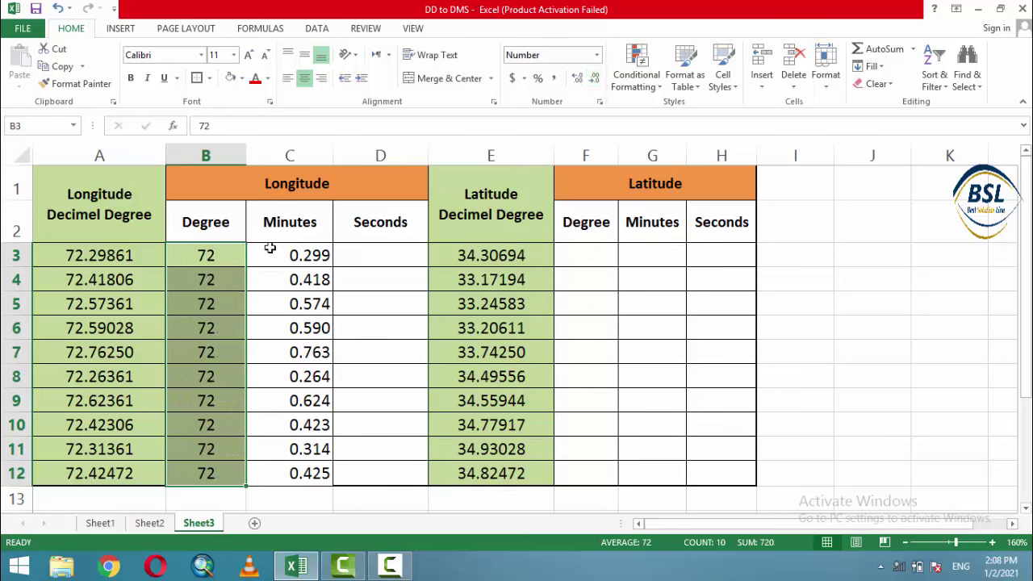
left_click_drag(233, 255, 208, 451)
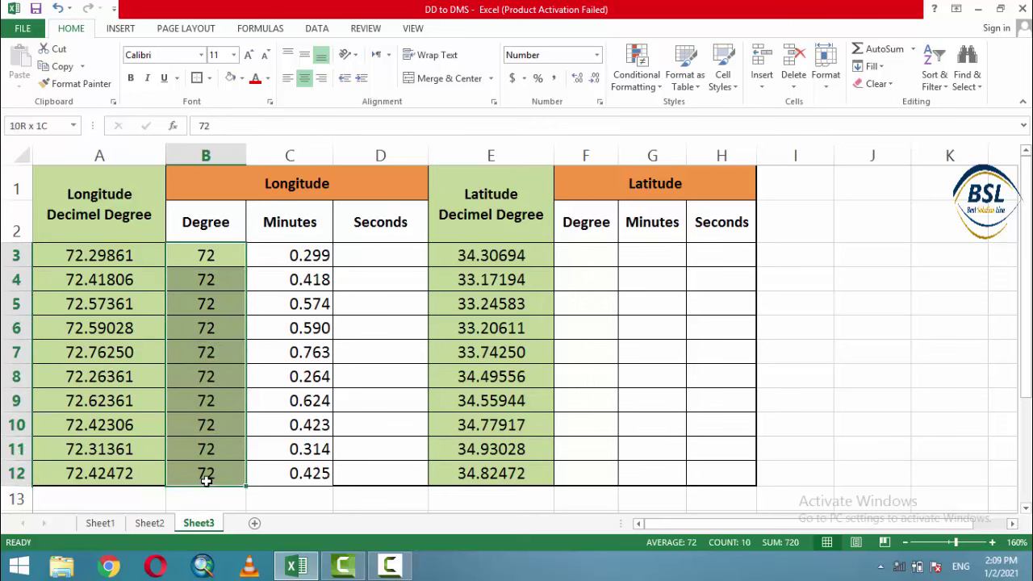
left_click_drag(208, 450, 207, 476)
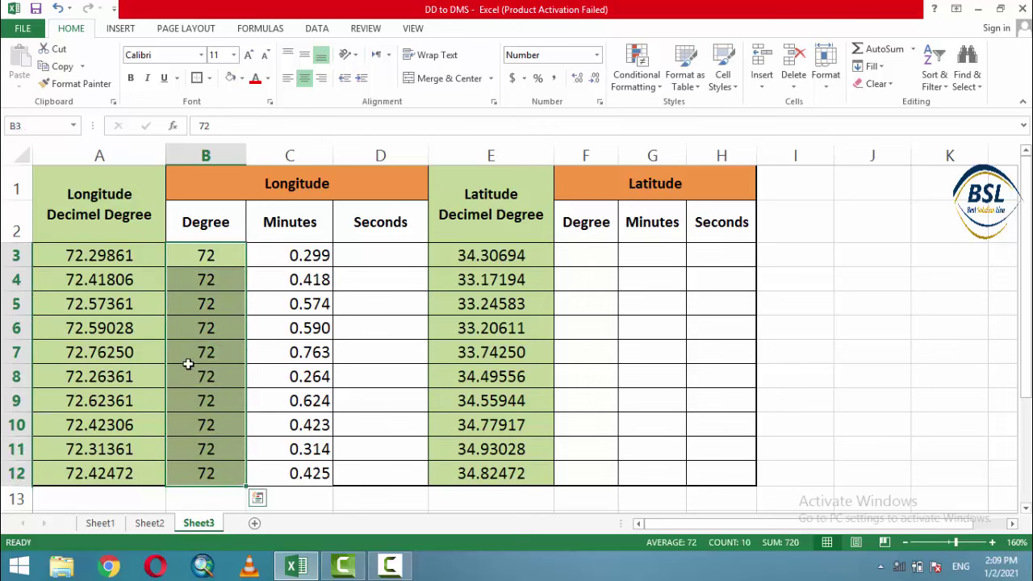
left_click(230, 77)
Clear the old minute fractions from C3:C12.
left_click(259, 324)
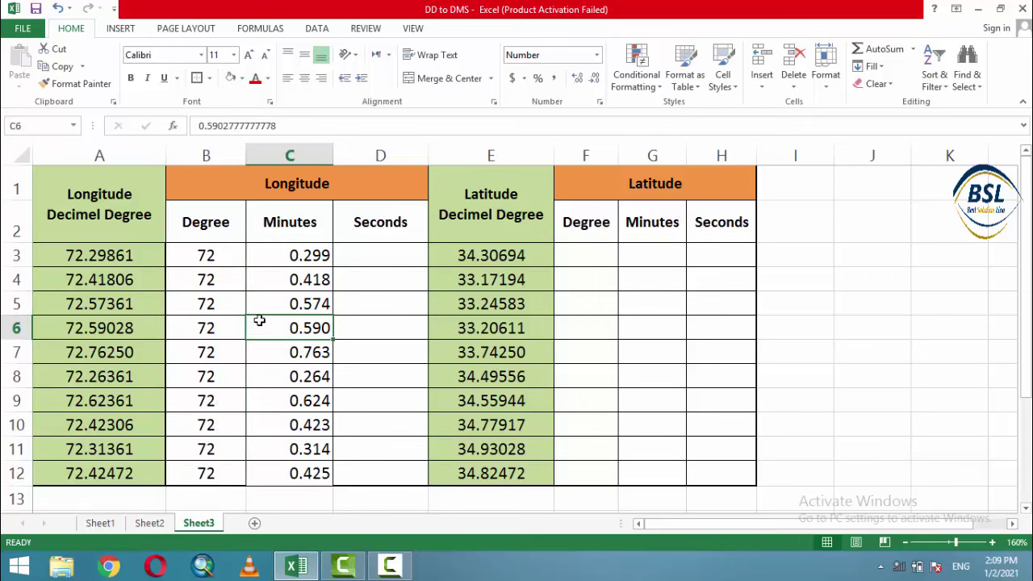
left_click(278, 255)
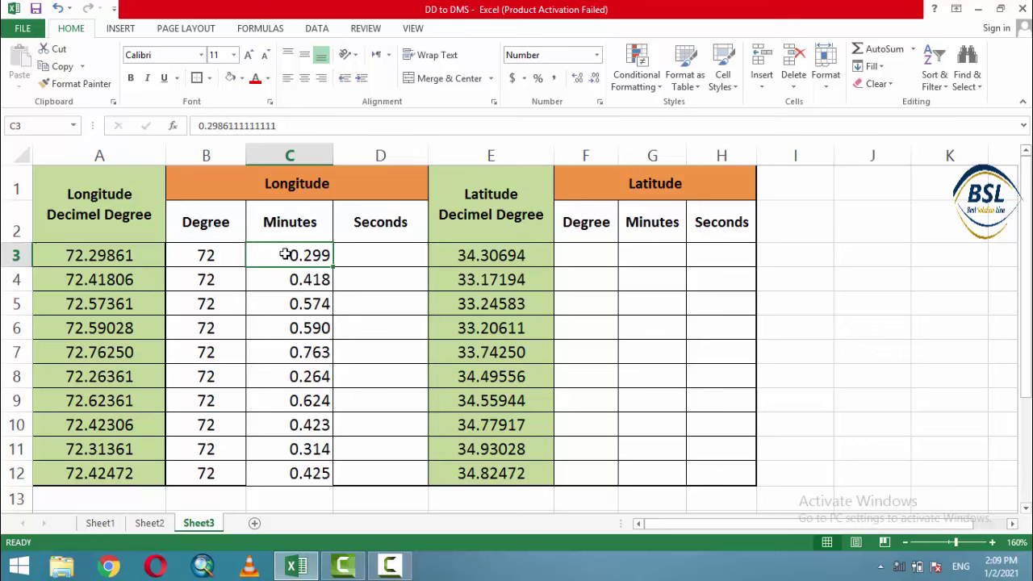
left_click_drag(285, 255, 270, 473)
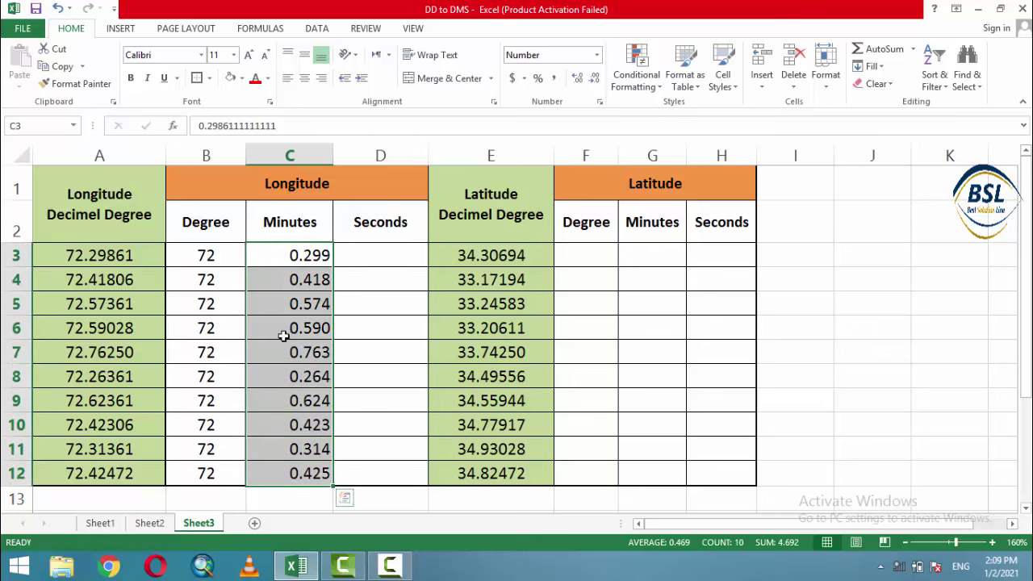
right_click(278, 255)
left_click(323, 385)
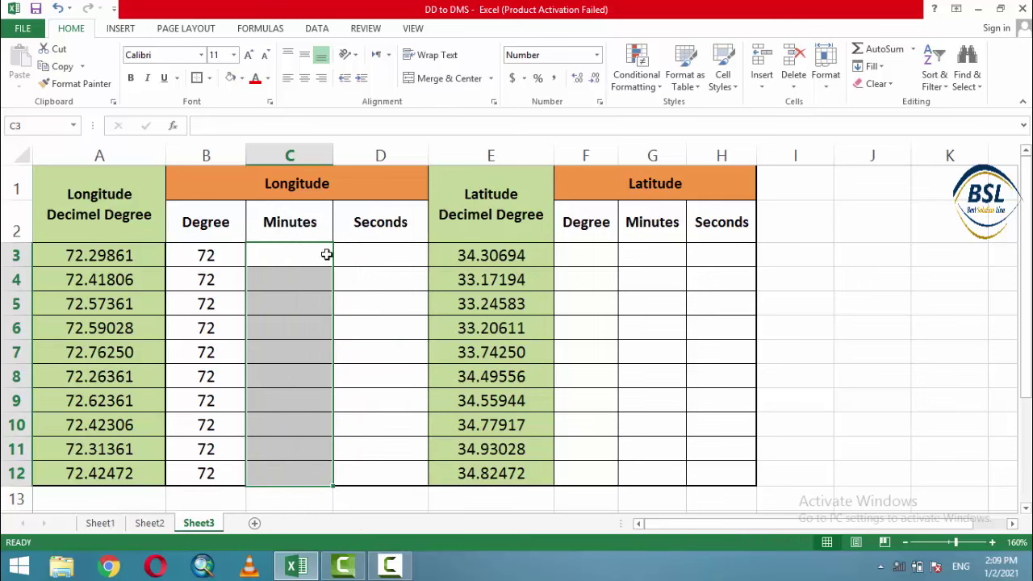
Enter the minutes formula =(A3-B3)*60 in C3.
left_click(309, 258)
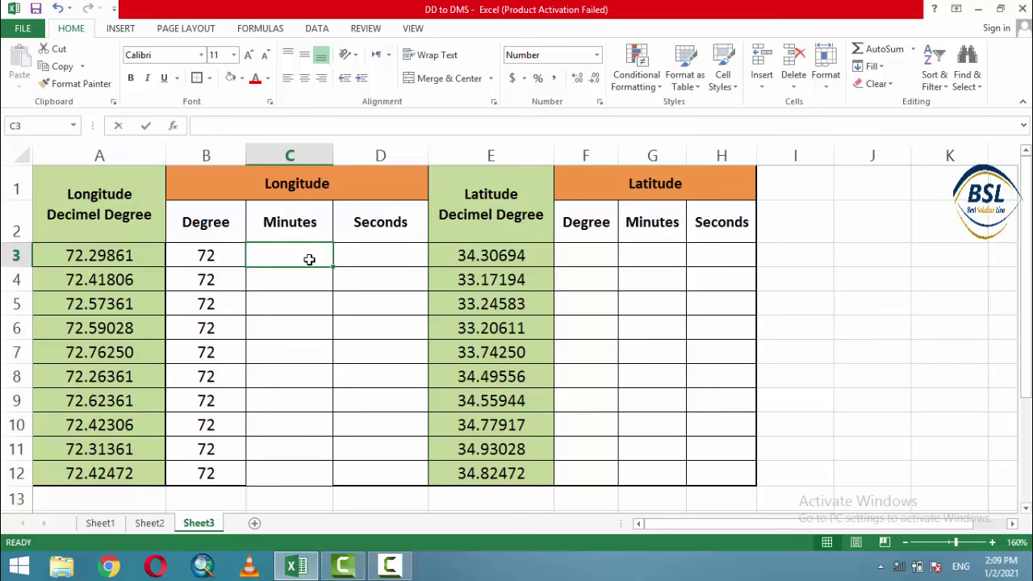
type("=")
left_click(84, 257)
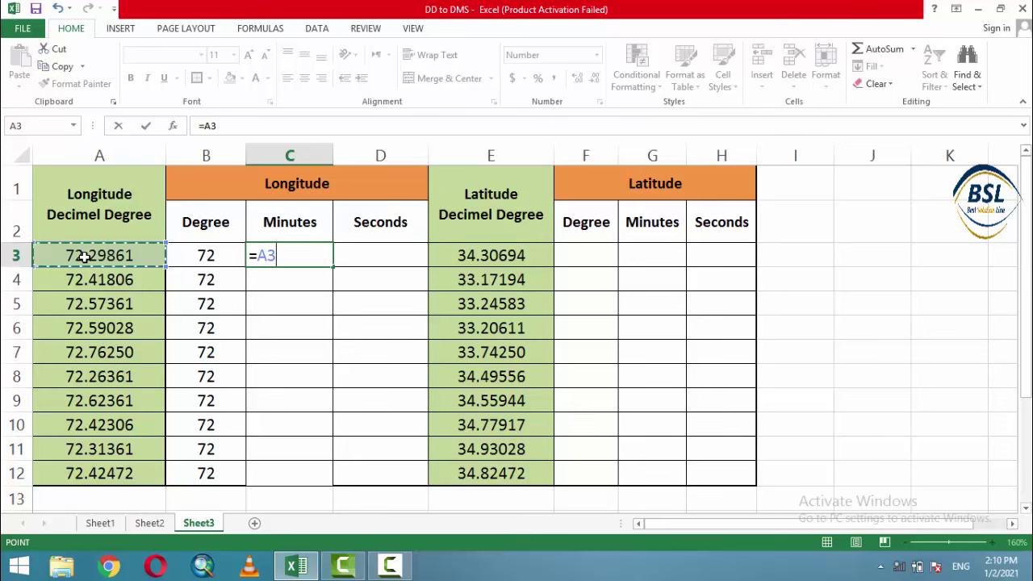
key("BackSpace")
key("BackSpace")
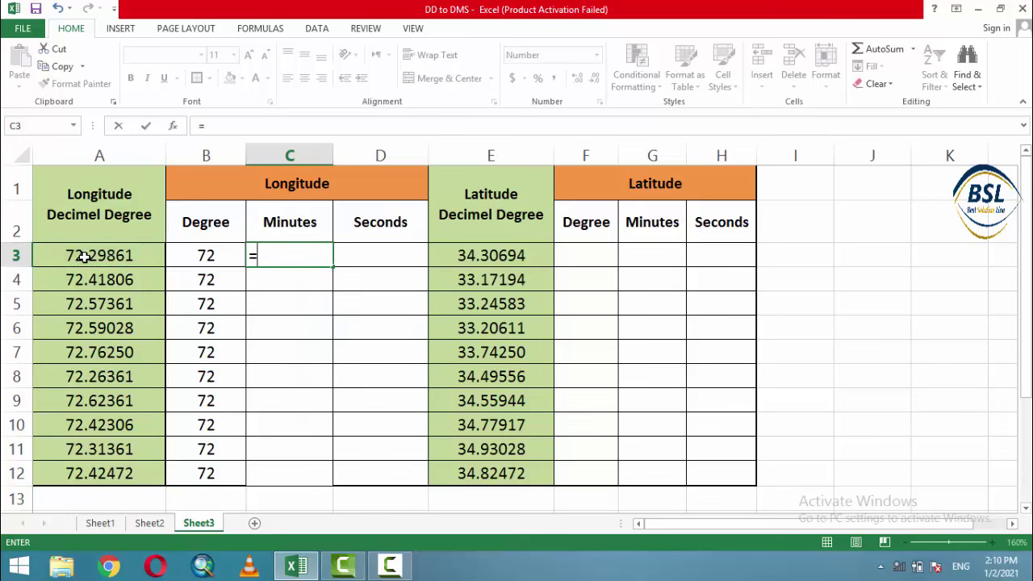
type("(")
left_click(94, 255)
type("-")
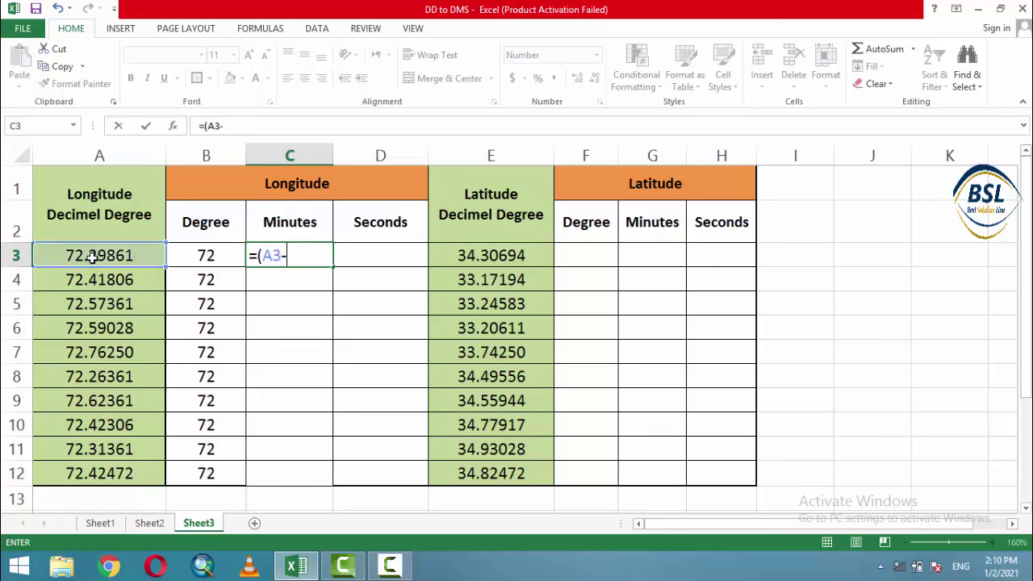
left_click(207, 254)
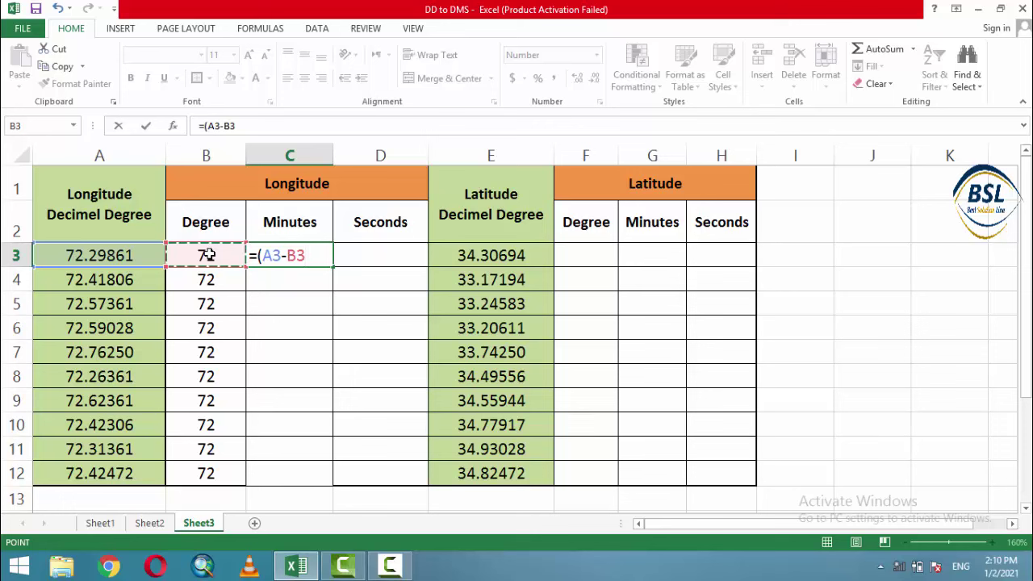
type(")")
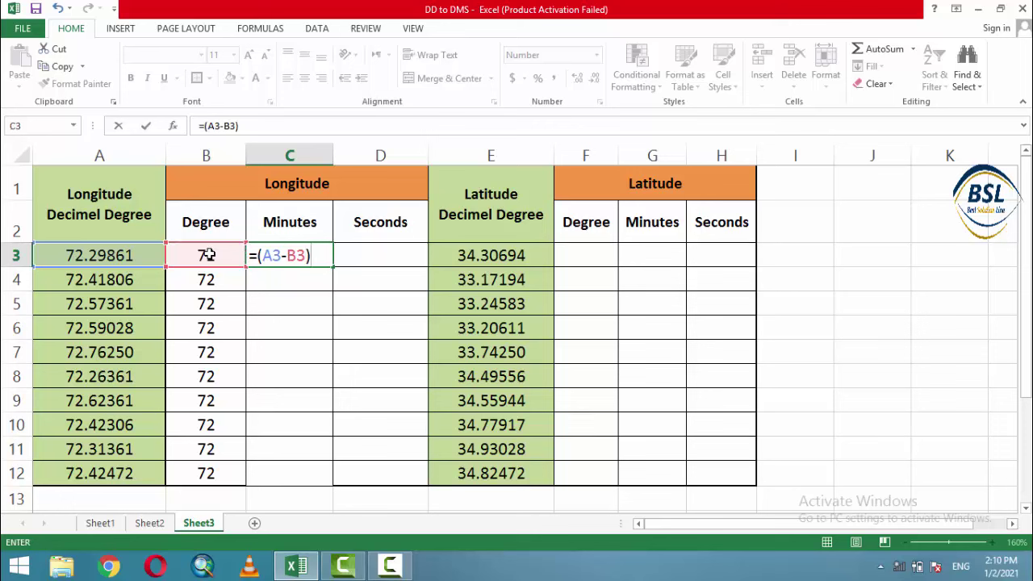
type("*")
type("60")
key("Return")
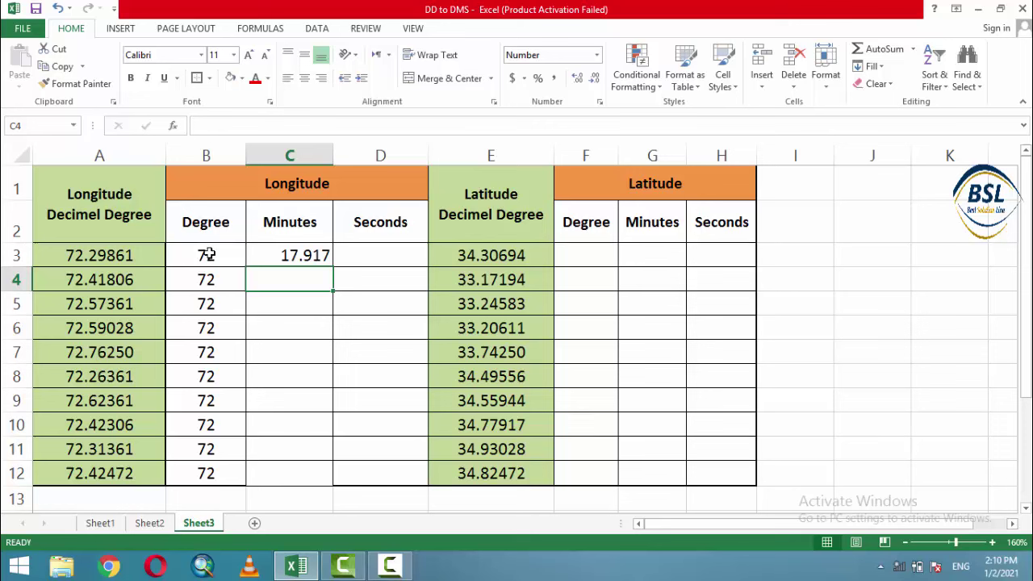
Fill the minutes formula down from C3 to C12.
left_click(307, 255)
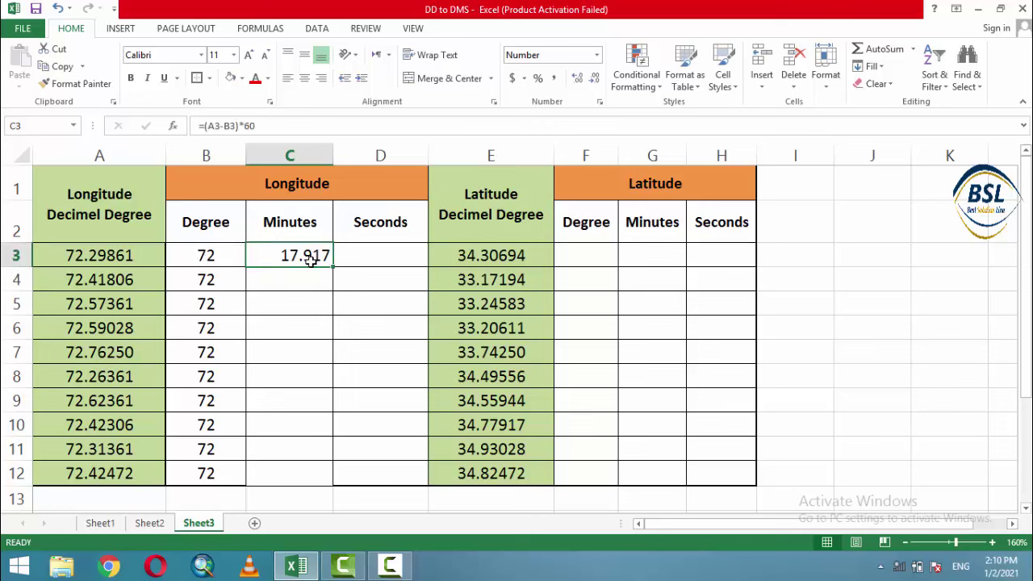
left_click_drag(333, 264, 304, 489)
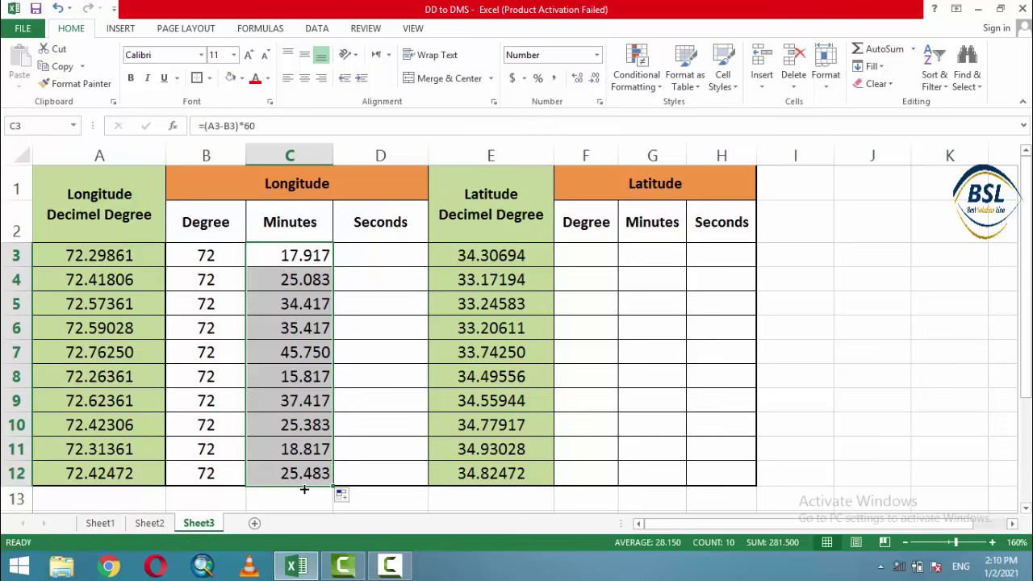
left_click(310, 426)
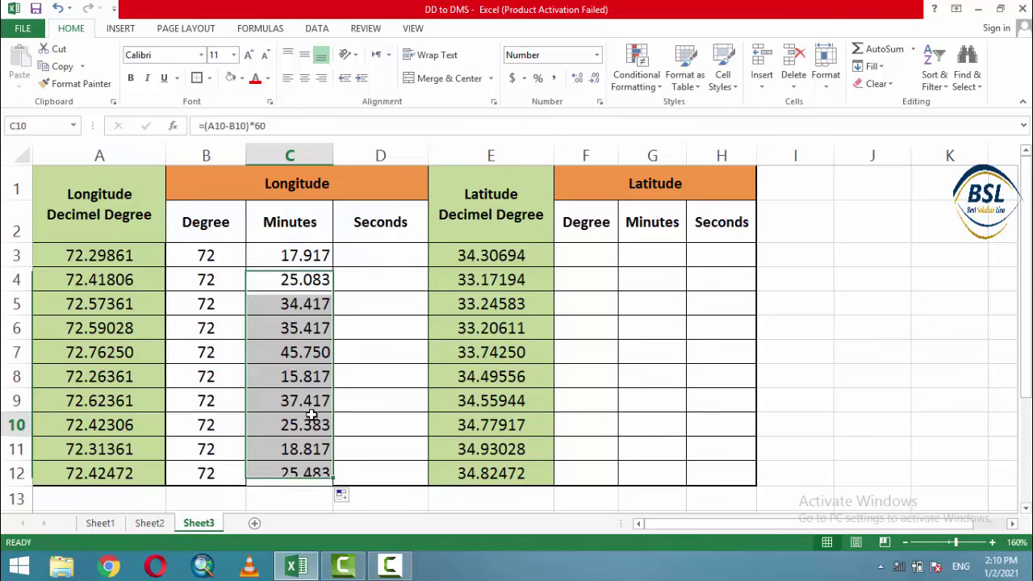
left_click(297, 255)
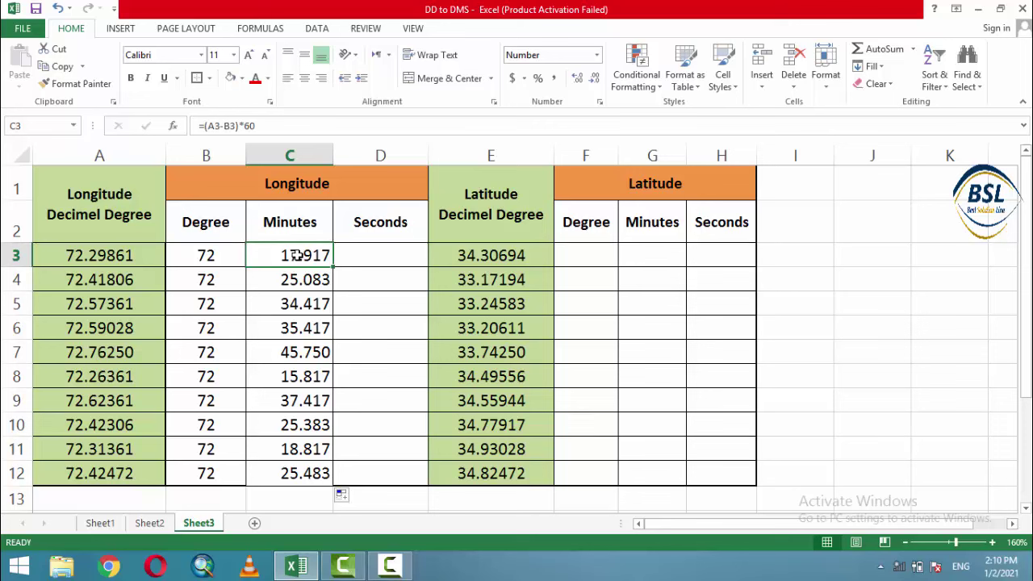
left_click(310, 300)
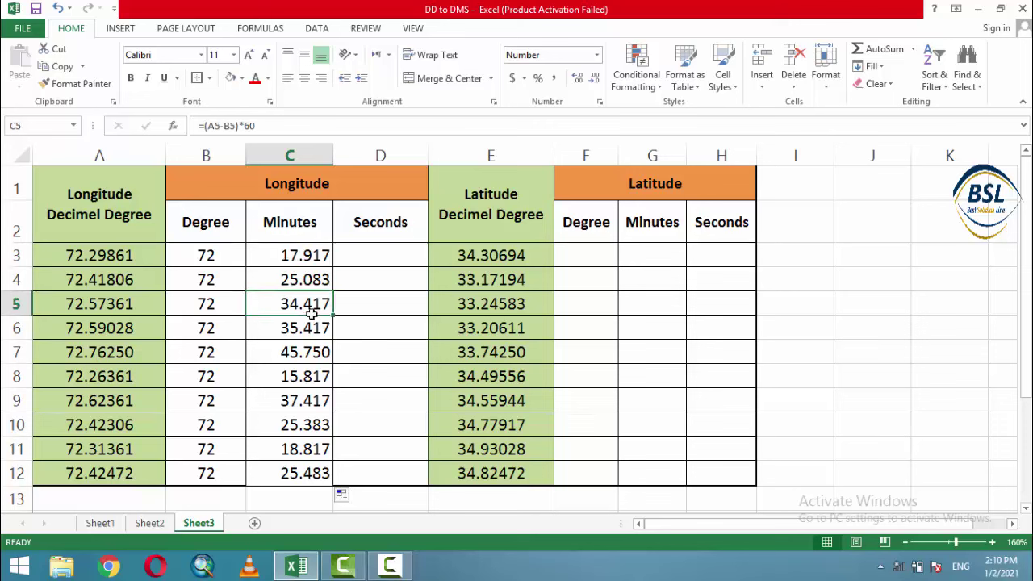
left_click(299, 258)
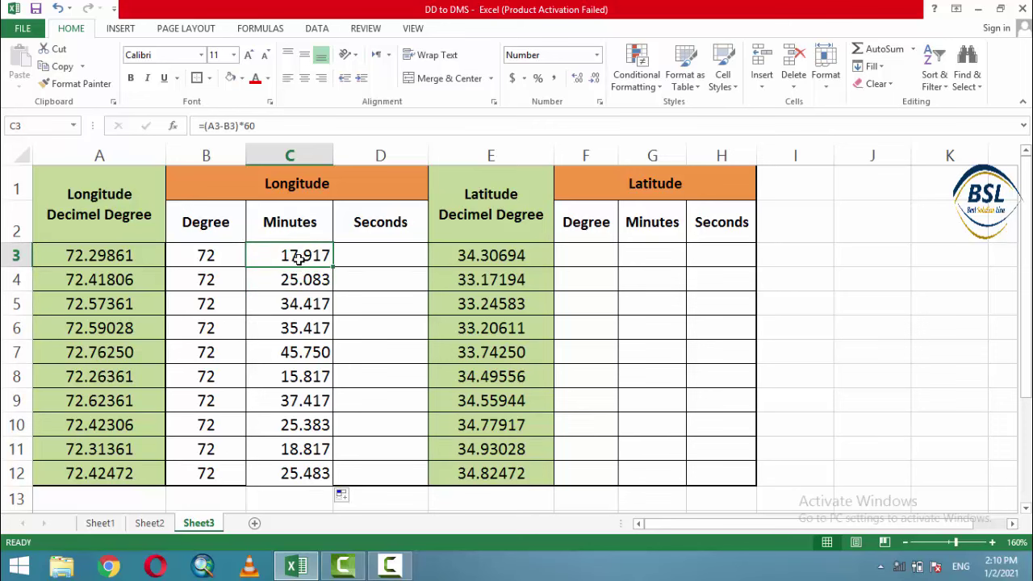
Copy C3:C12 minutes and paste them as values into J3:J12.
left_click_drag(298, 258, 294, 479)
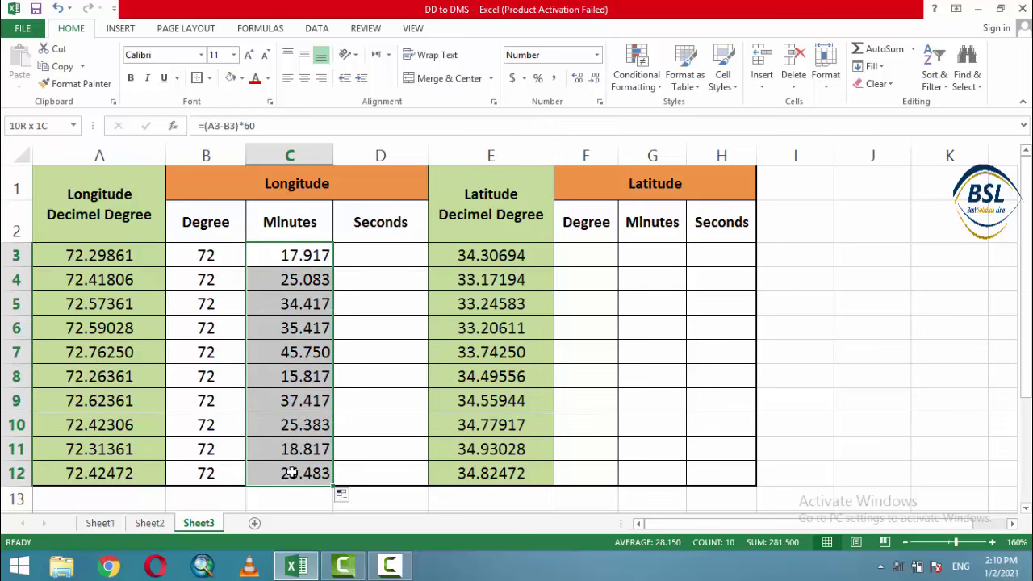
right_click(294, 478)
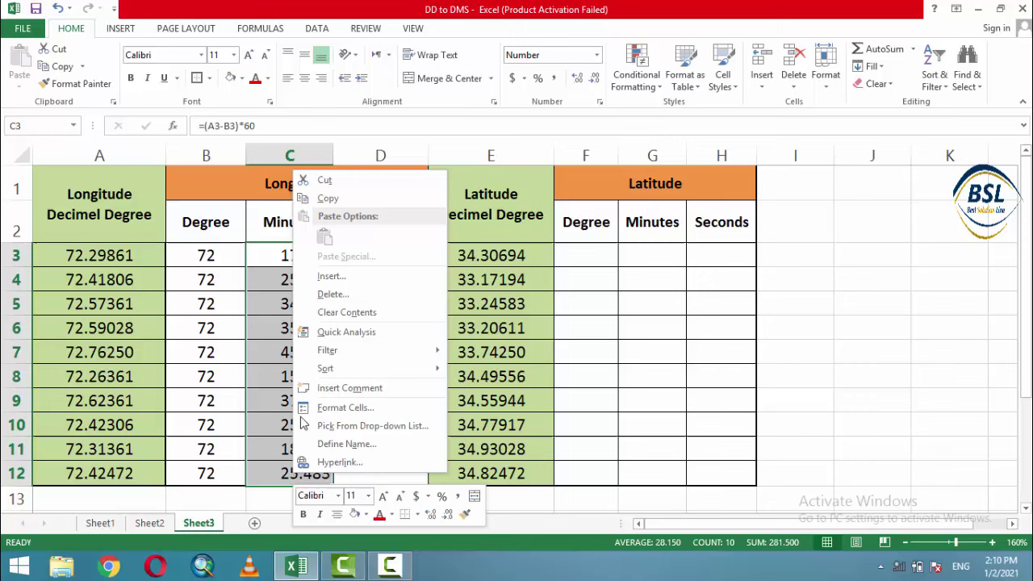
left_click(328, 199)
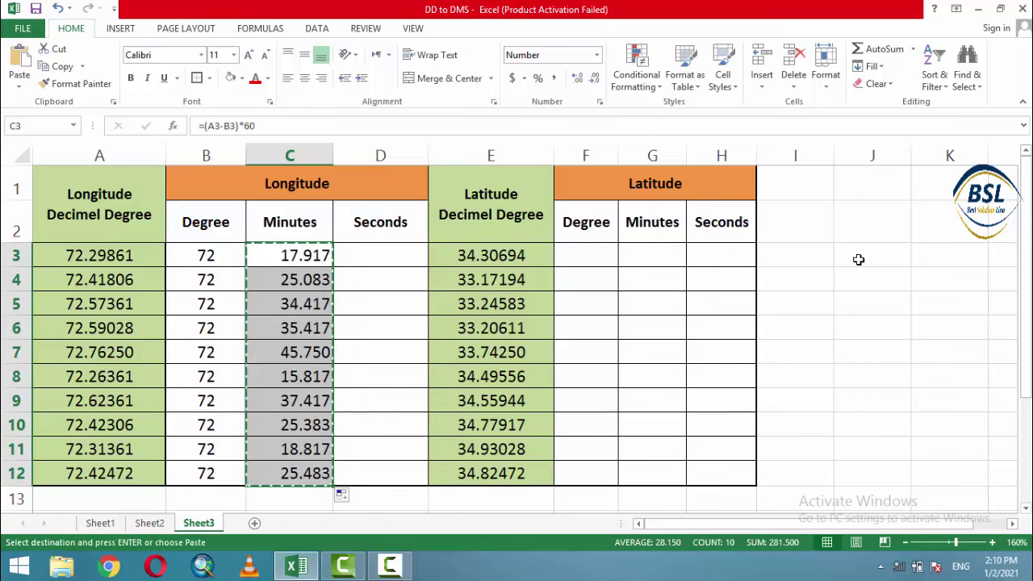
left_click_drag(858, 259, 869, 472)
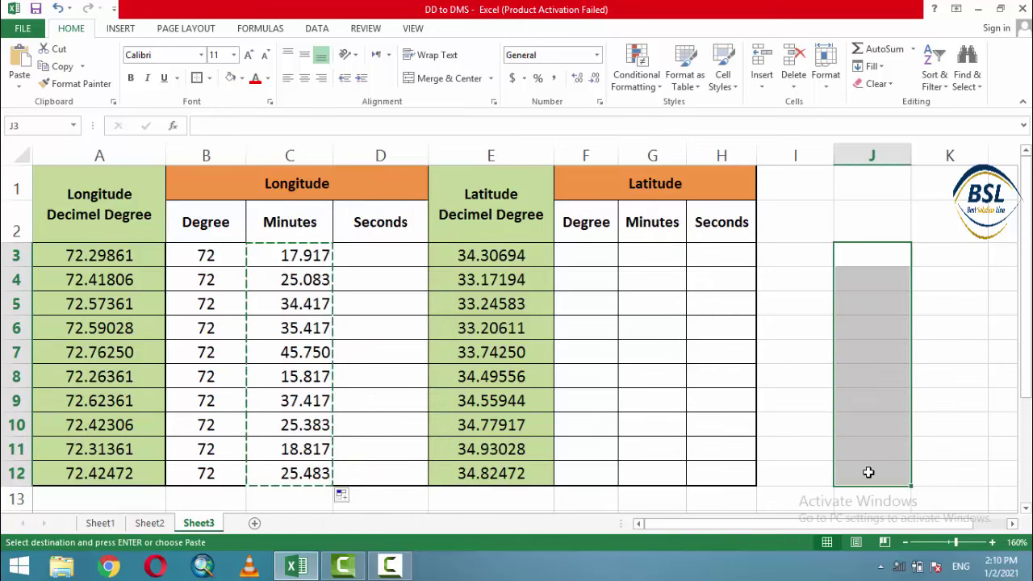
key("ctrl+v")
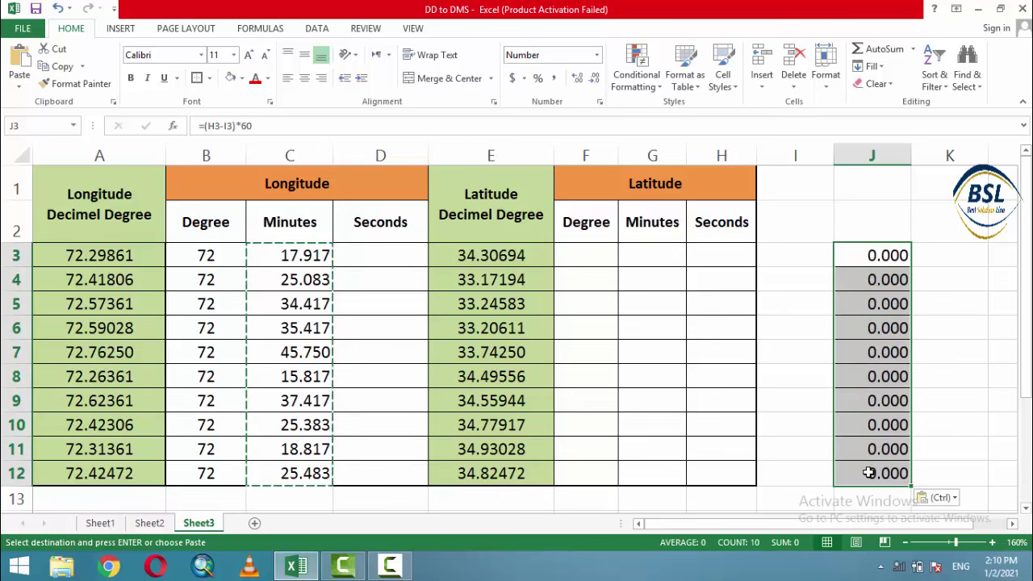
key("ctrl+z")
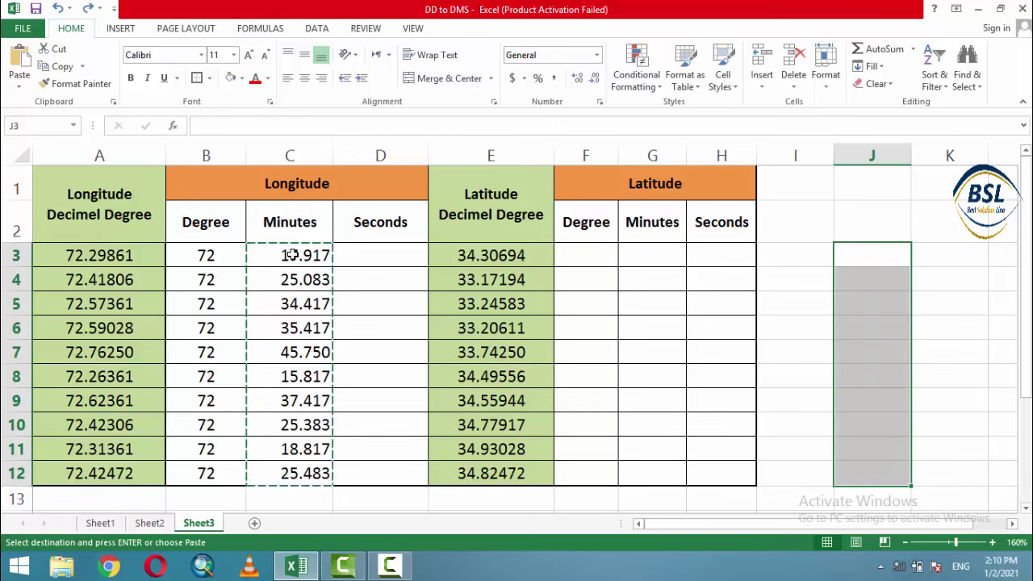
right_click(863, 259)
left_click(917, 313)
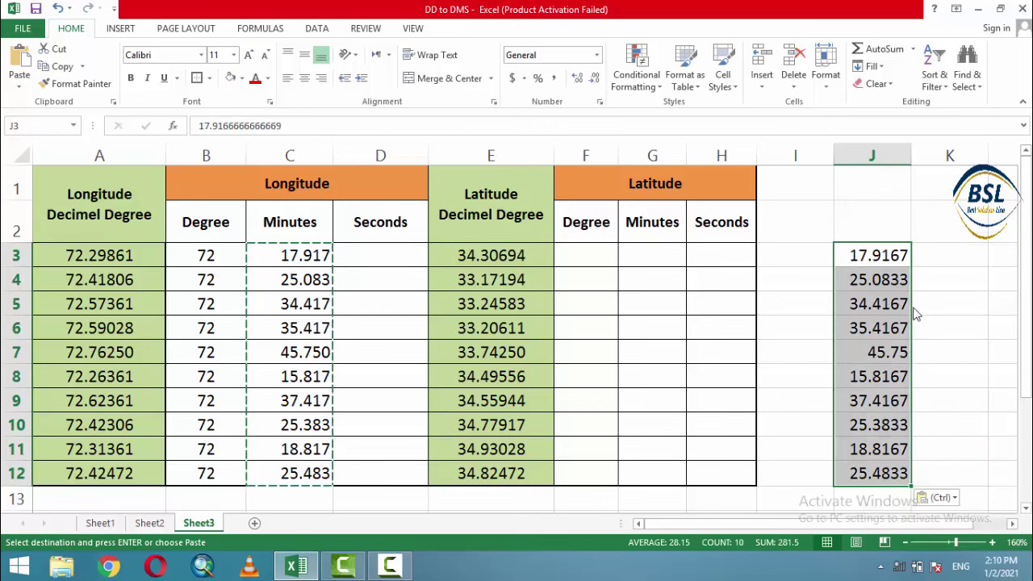
Delete the minutes formulas from C3:C12.
left_click(277, 256)
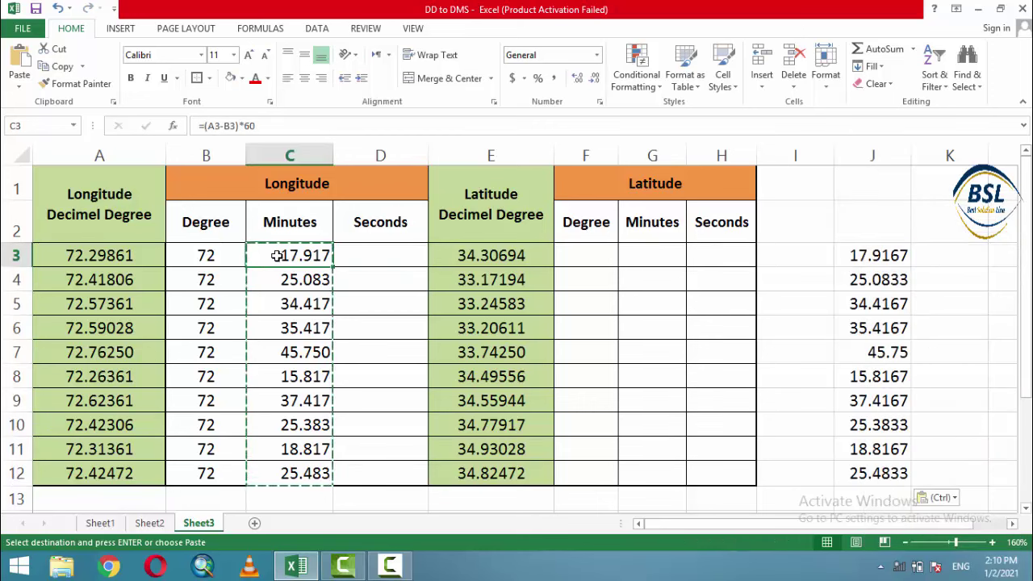
left_click_drag(277, 256, 282, 255)
left_click_drag(282, 255, 284, 480)
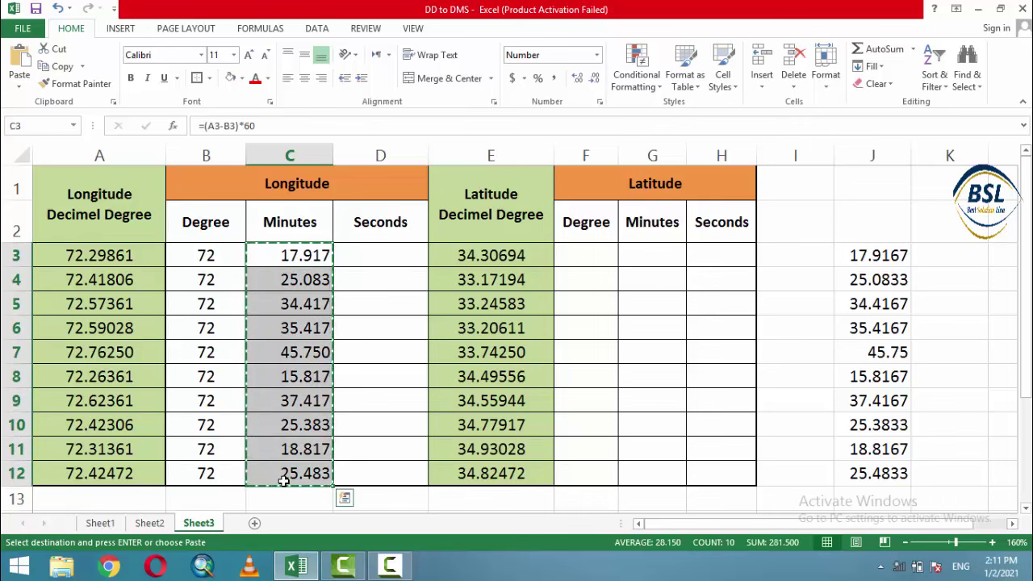
key("Delete")
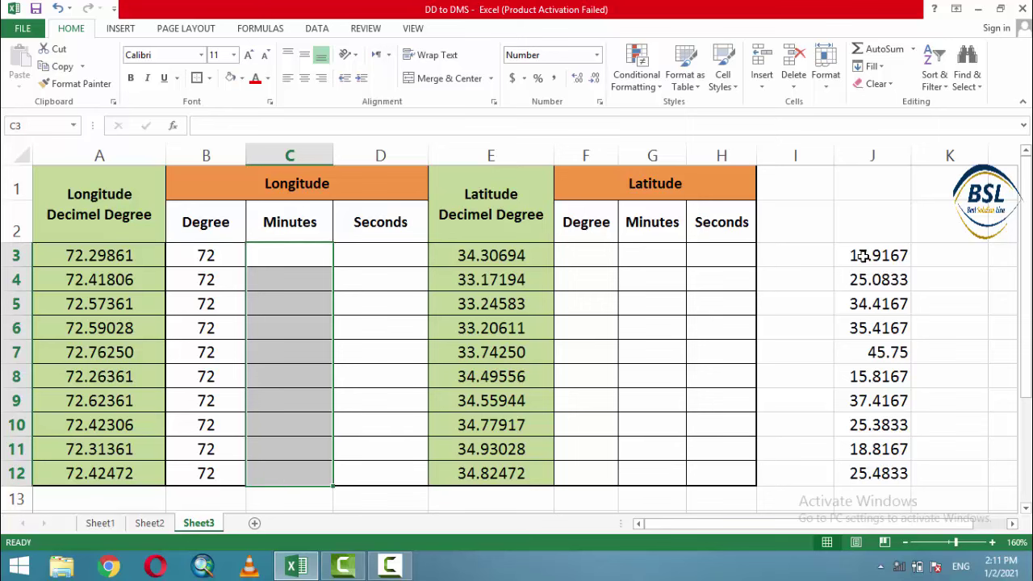
Paste the J3:J12 minutes back into C3:C12 as plain values (17.917 to 25.483).
left_click_drag(862, 266, 870, 469)
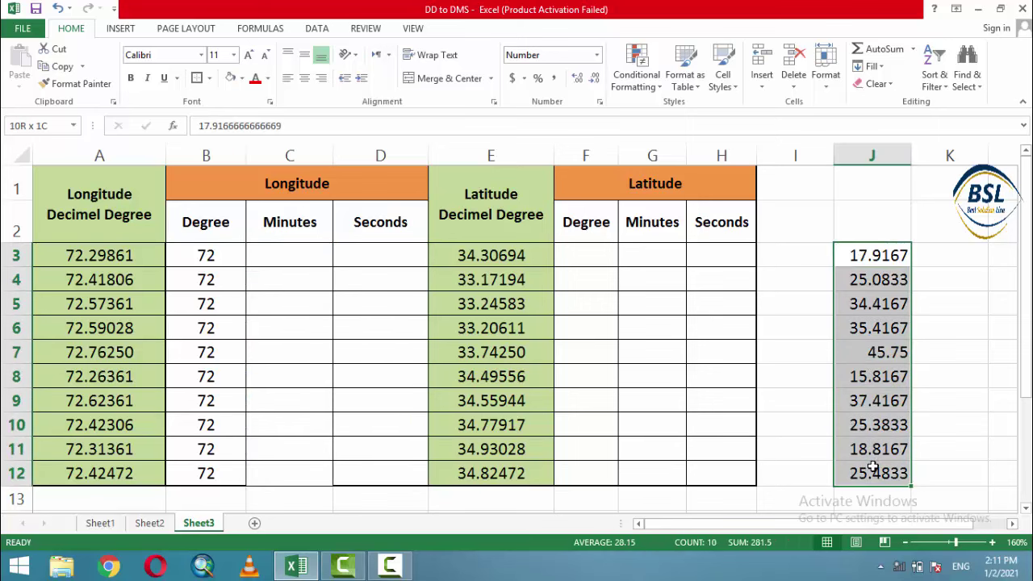
right_click(871, 470)
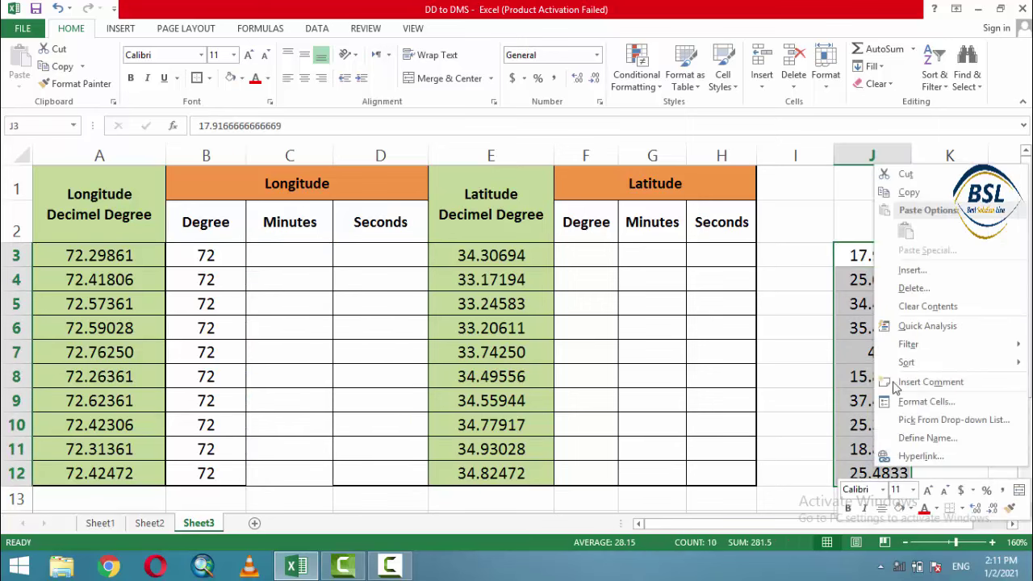
left_click(907, 193)
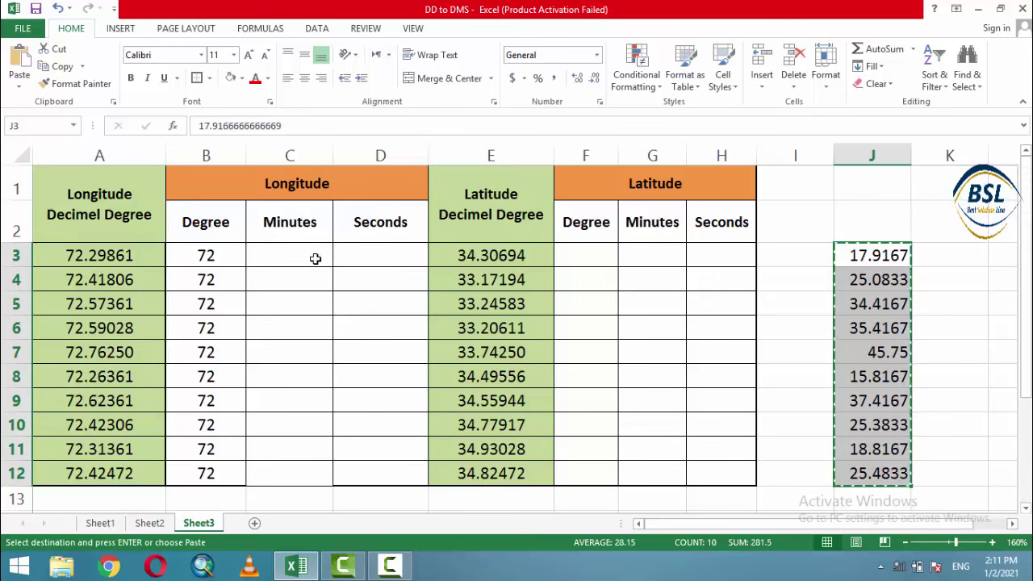
left_click_drag(315, 258, 291, 468)
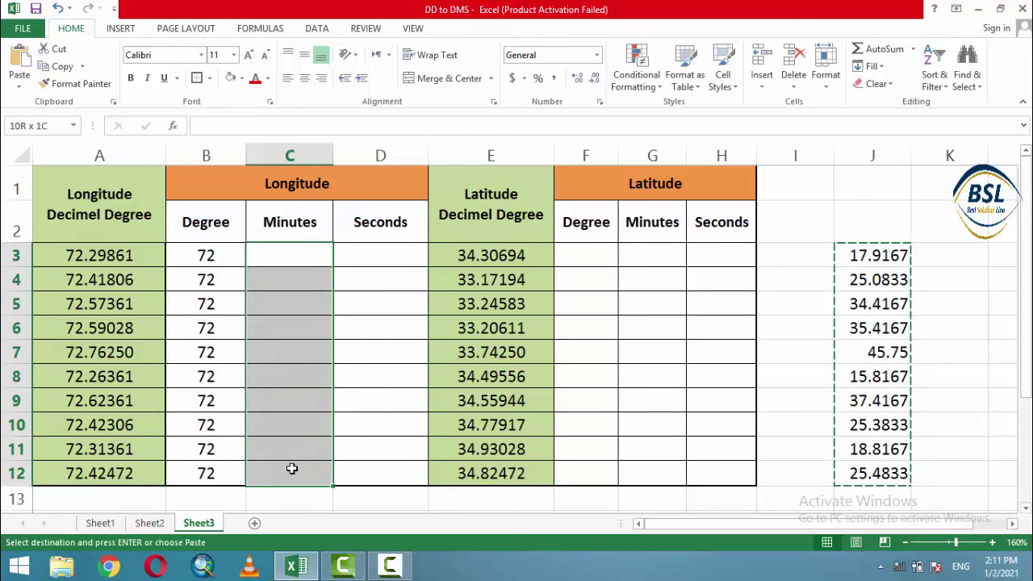
right_click(289, 257)
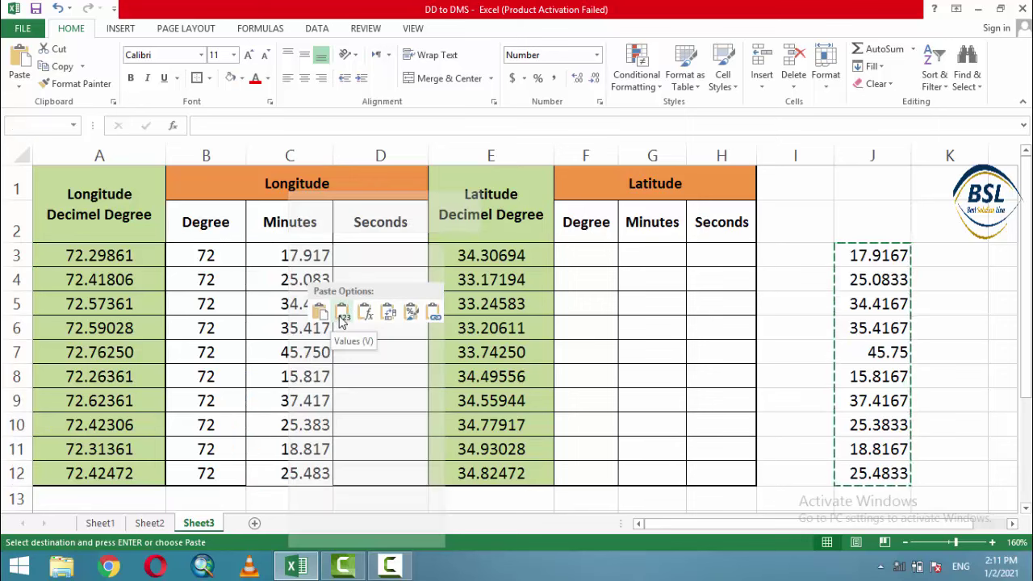
left_click(342, 313)
left_click(340, 318)
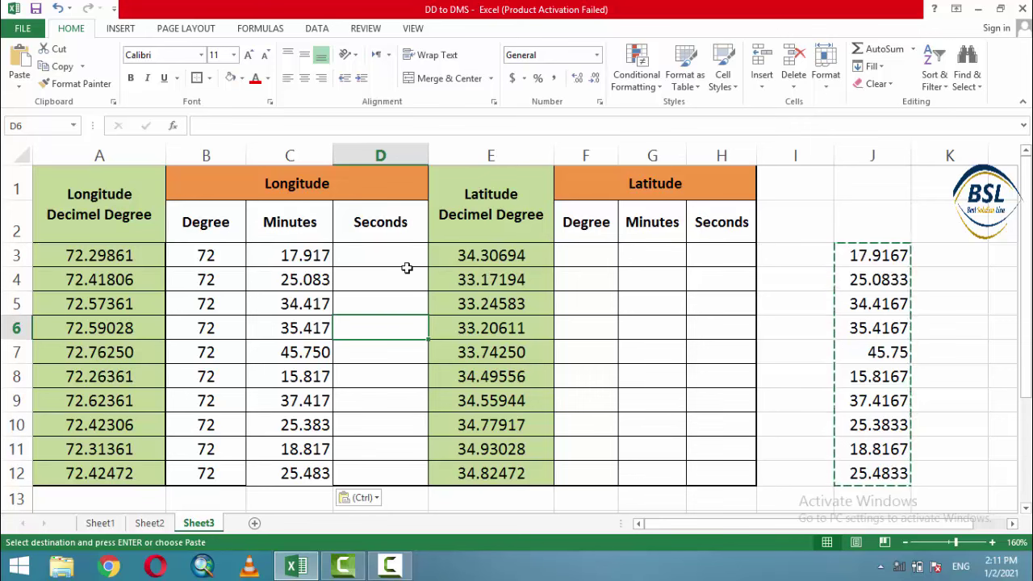
left_click(375, 261)
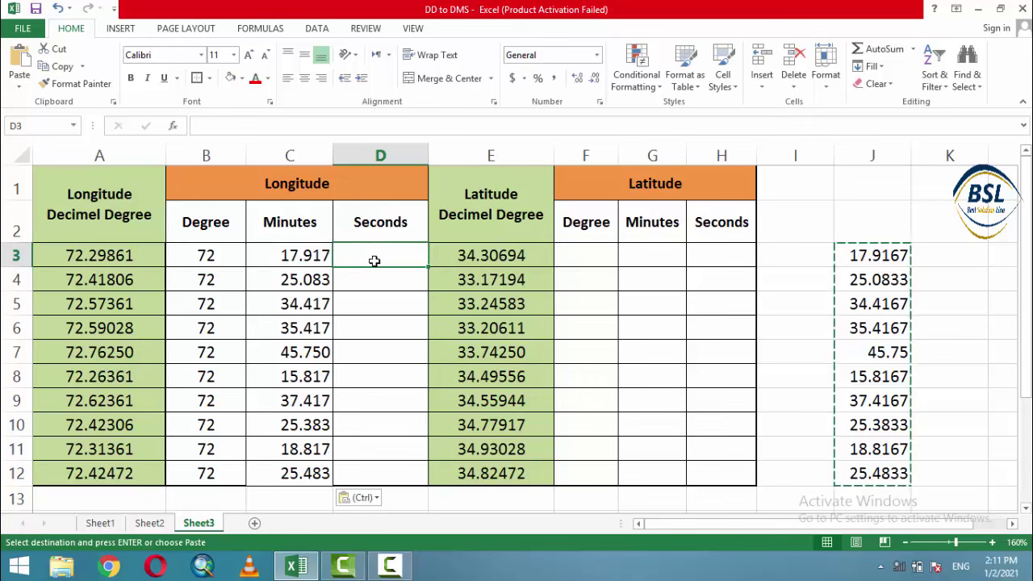
left_click_drag(296, 253, 310, 476)
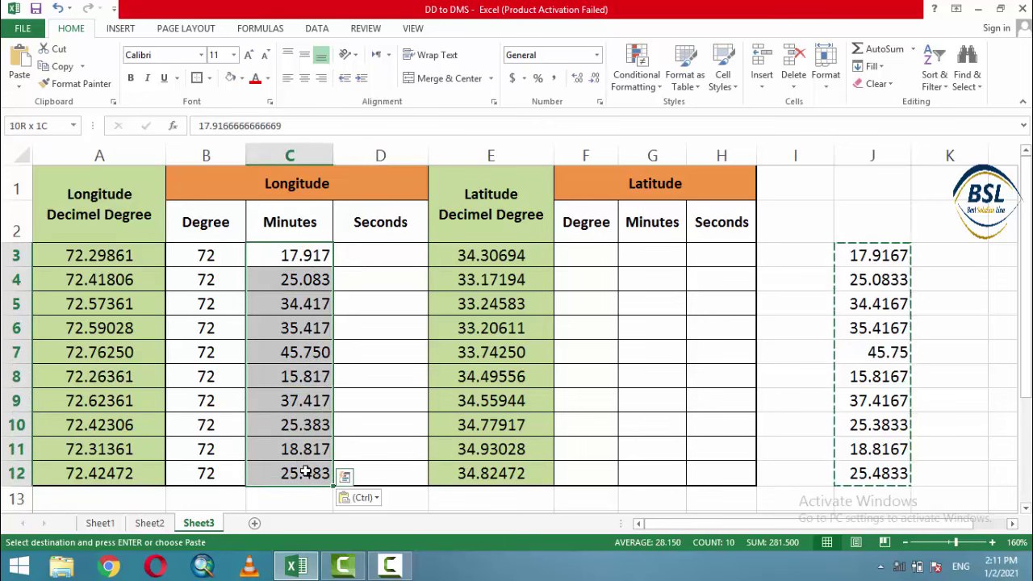
Split C3:C12 by fixed width into whole minutes 17–25 with fractional remainders in column D.
left_click(317, 30)
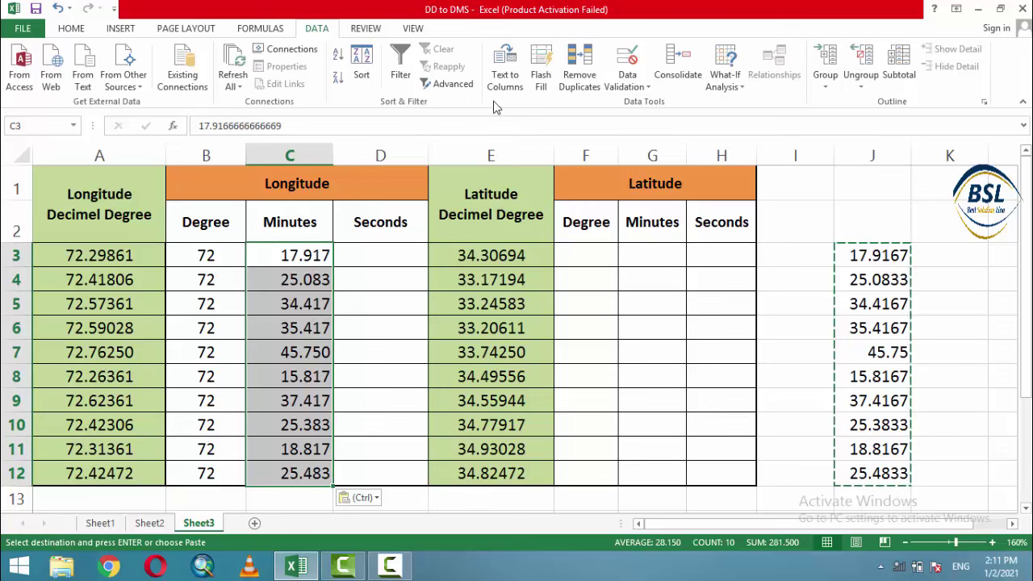
left_click(505, 75)
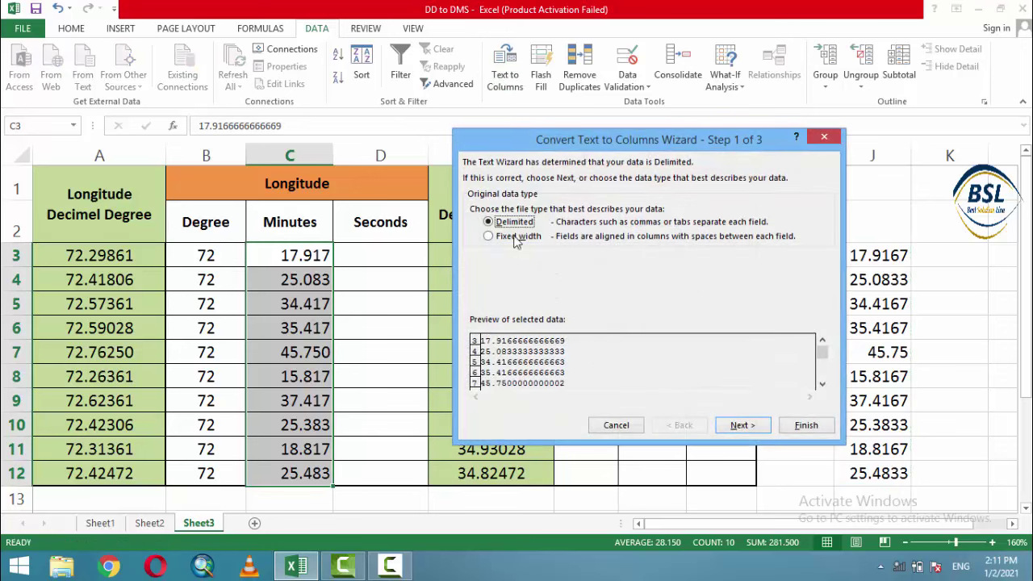
left_click(516, 238)
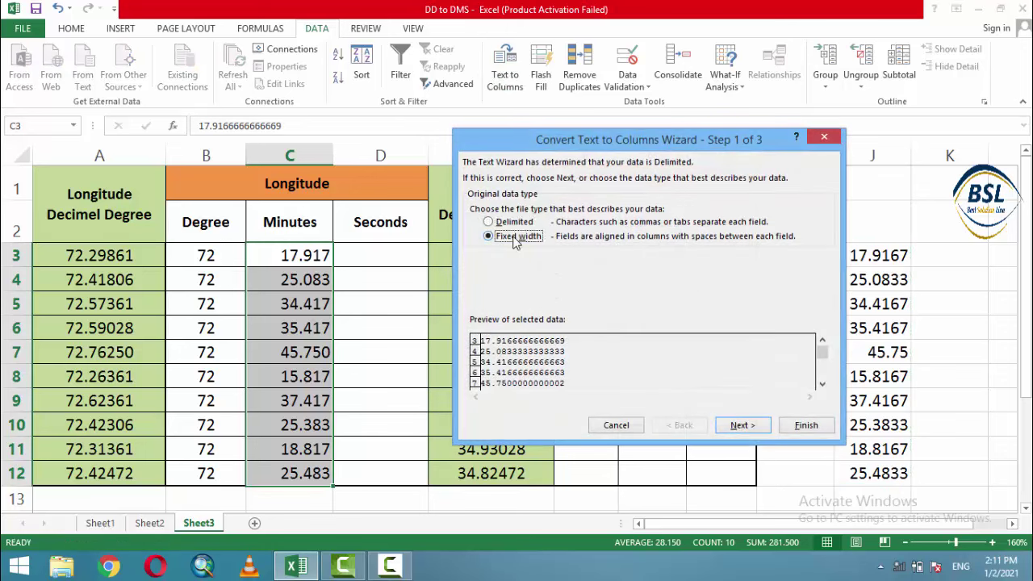
left_click(739, 425)
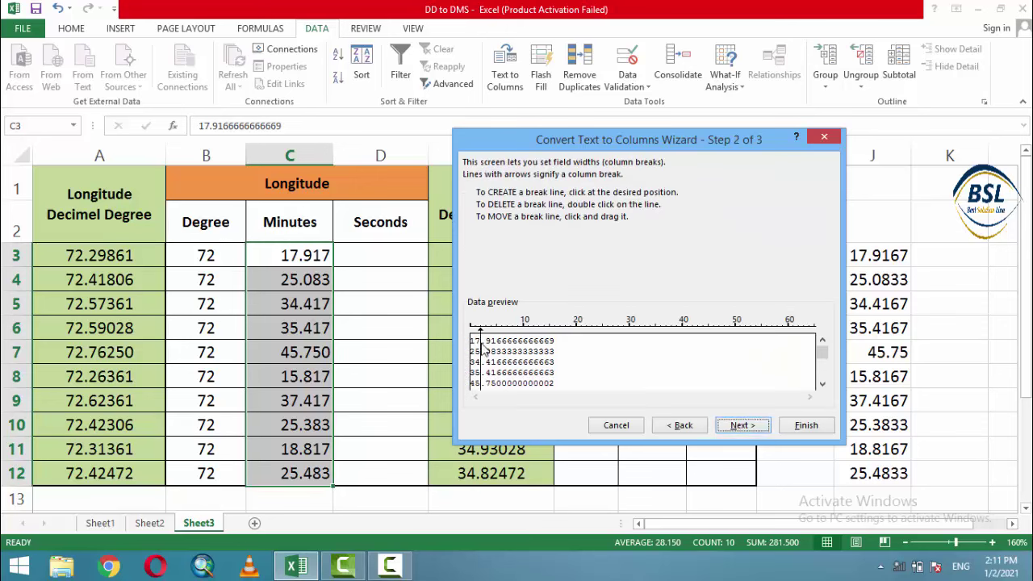
left_click(741, 426)
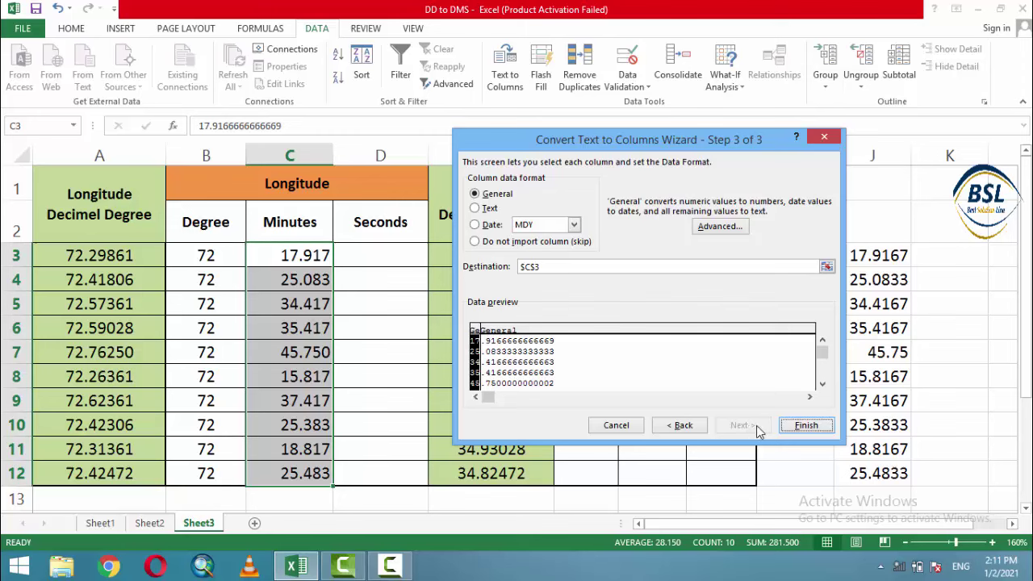
left_click(808, 426)
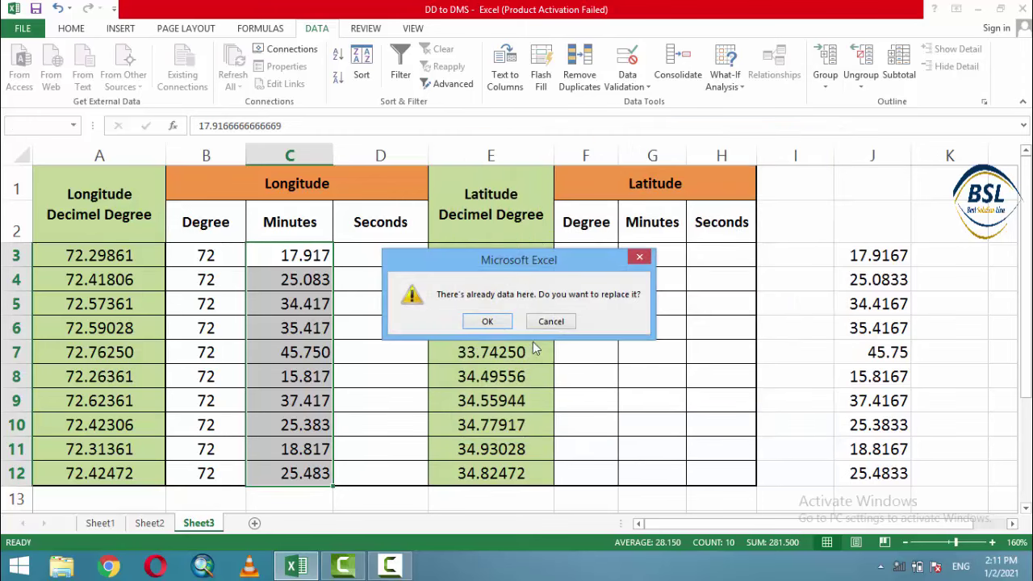
left_click(487, 322)
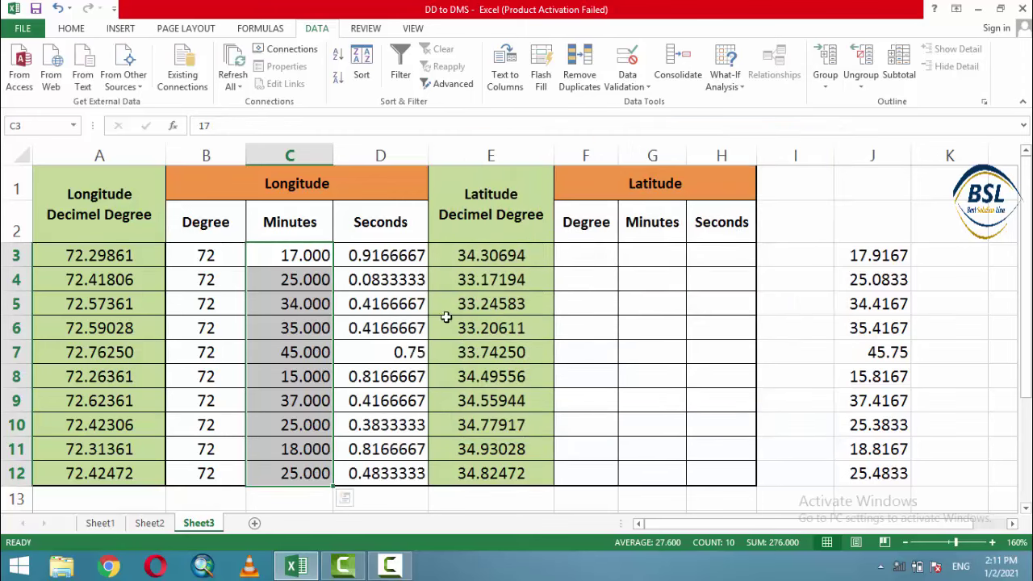
left_click(313, 257)
left_click_drag(313, 256, 303, 477)
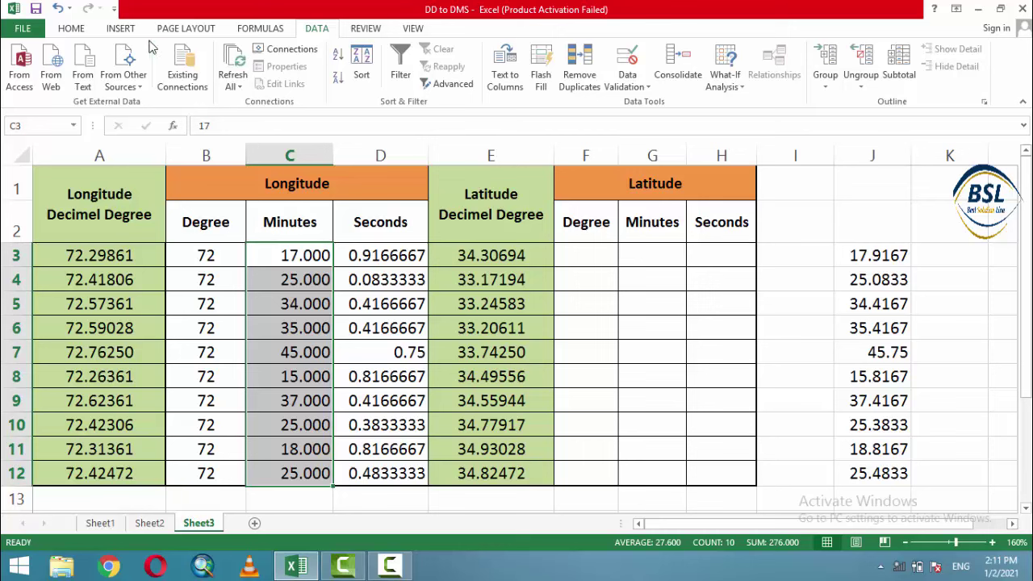
Remove three decimal places so the minutes in C3:C12 show as whole numbers.
left_click(74, 29)
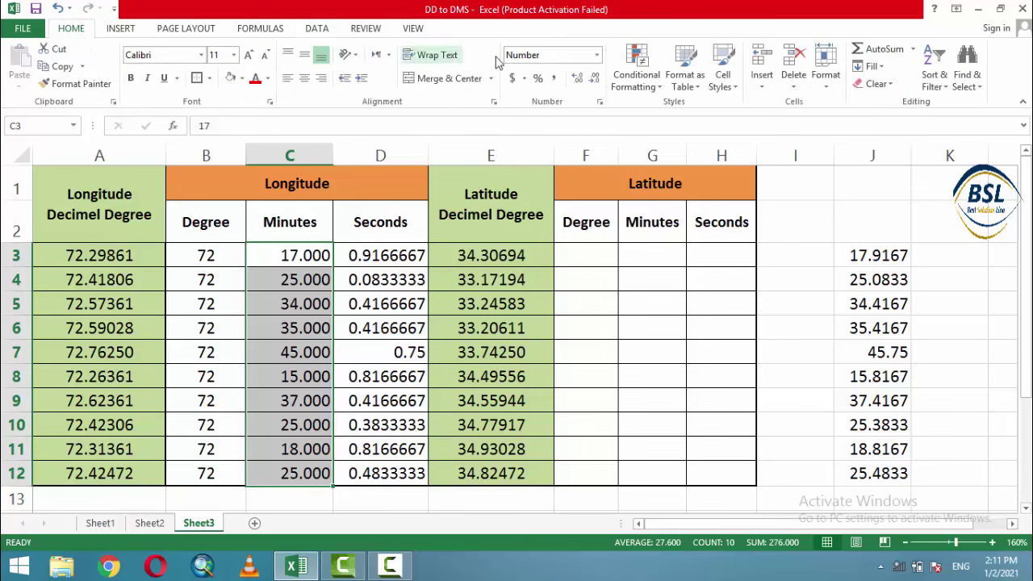
left_click(595, 79)
left_click(596, 78)
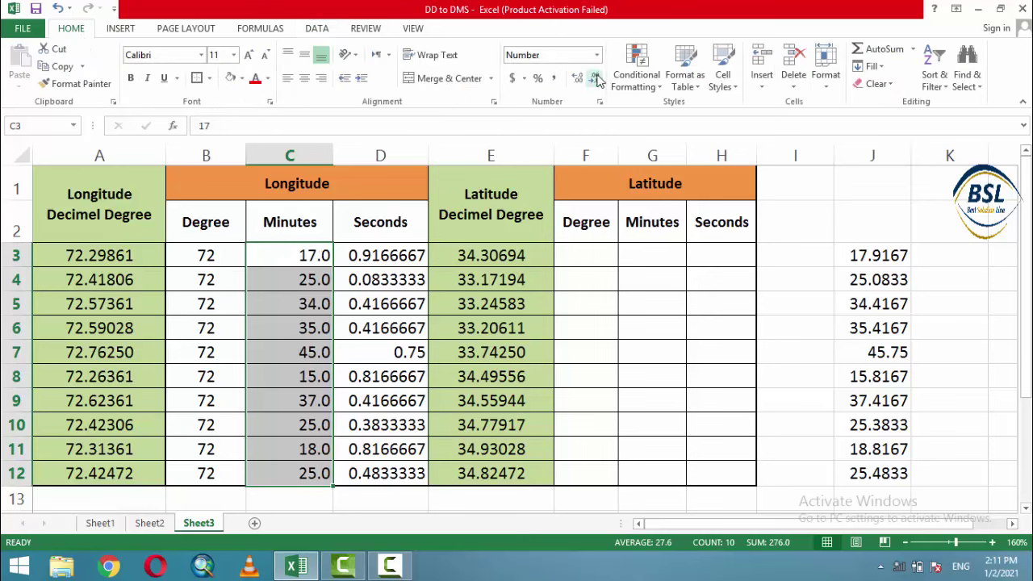
left_click(596, 78)
left_click(404, 285)
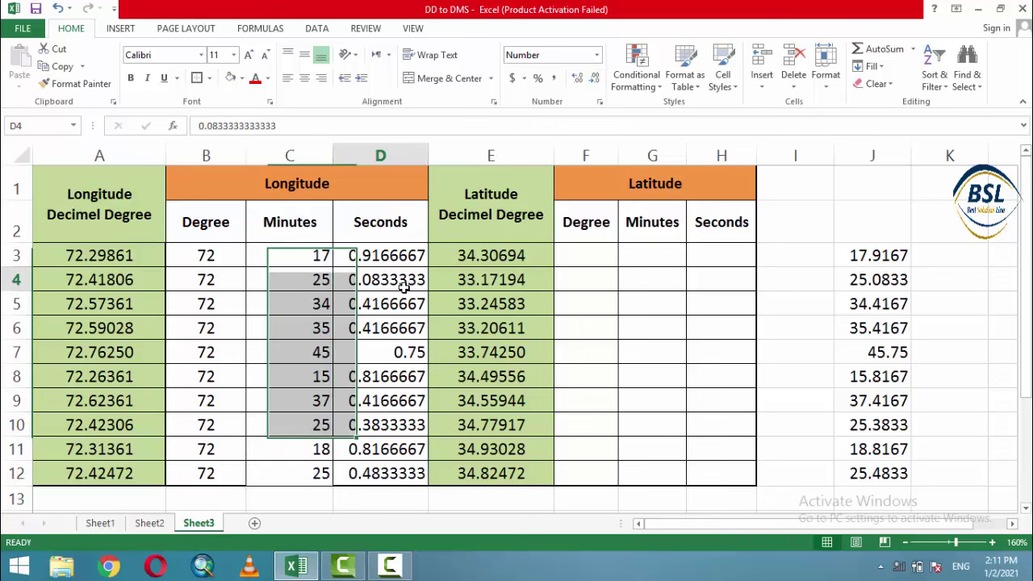
left_click(362, 302)
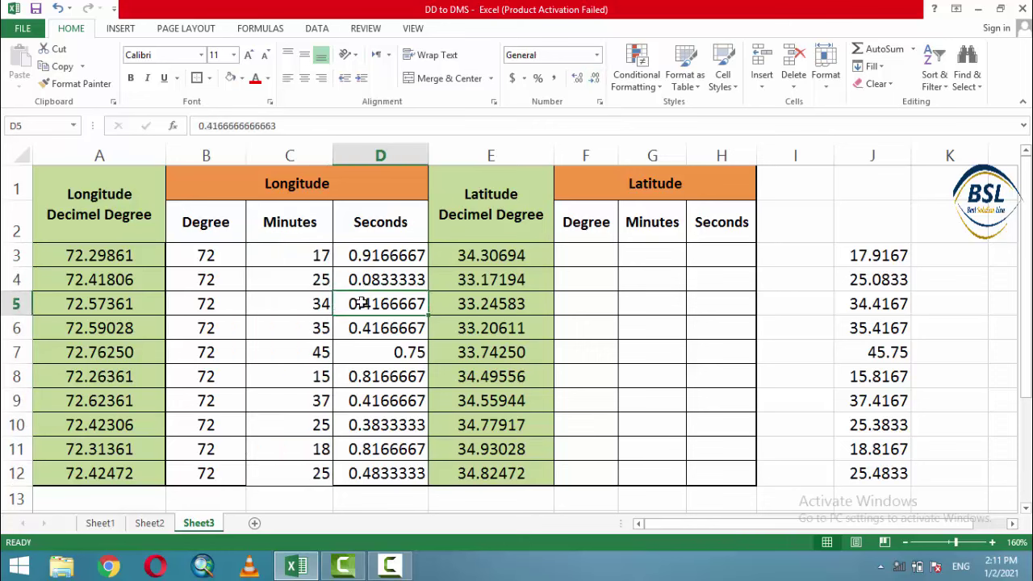
Paste the D3:D12 minute fractions as values into J3:J12, then clear D3:D12.
left_click(362, 254)
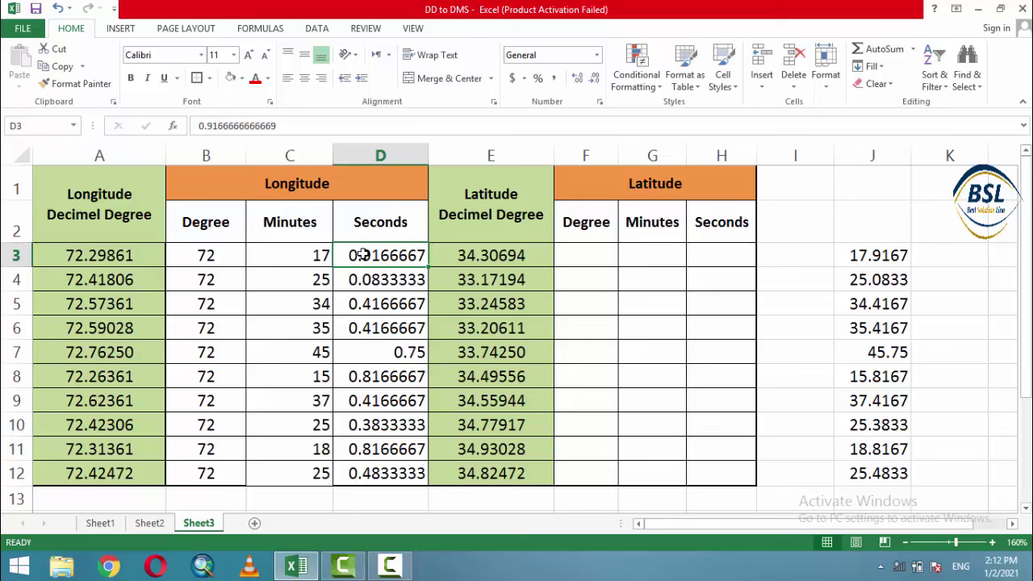
left_click_drag(362, 255, 352, 475)
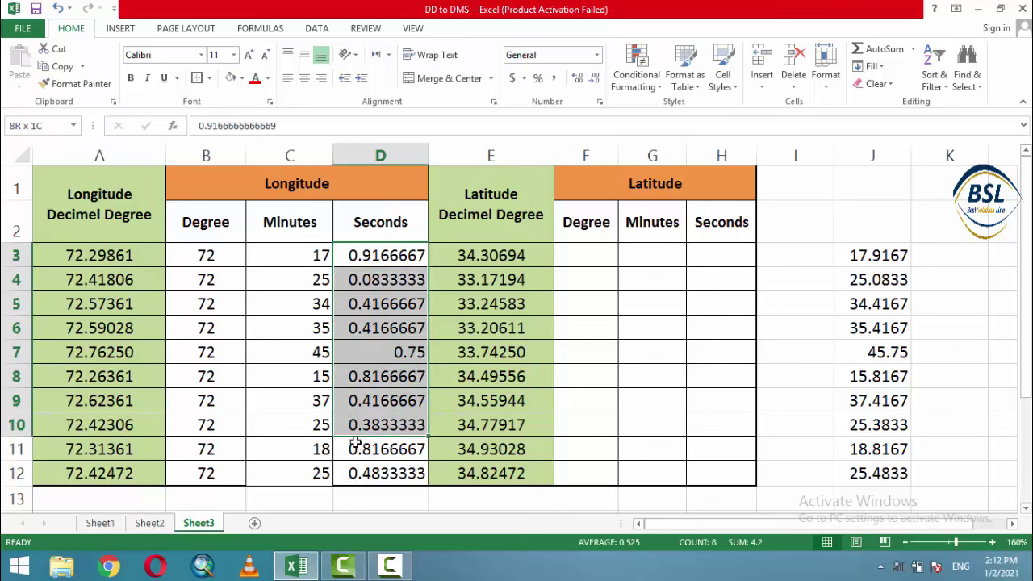
right_click(352, 474)
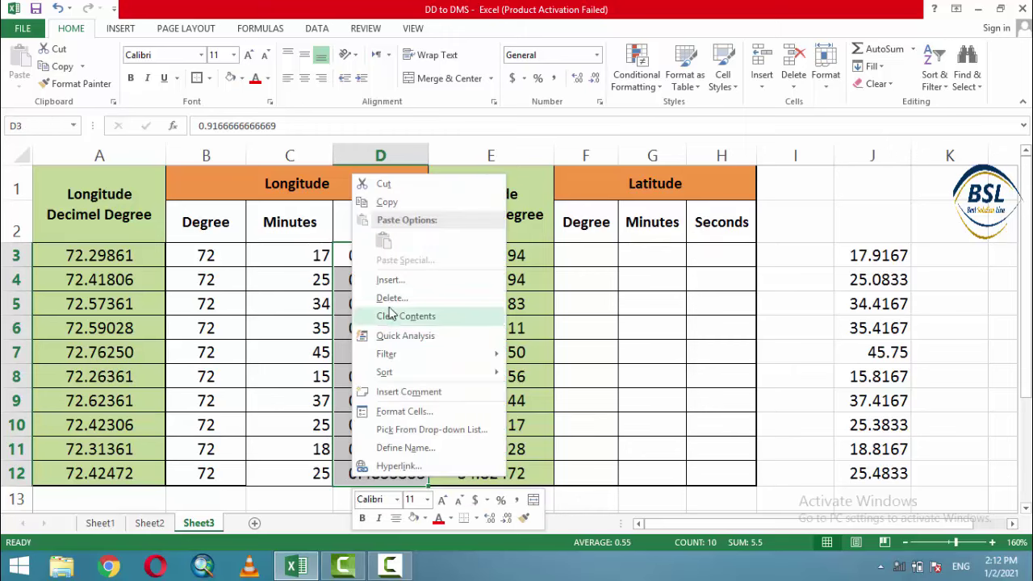
left_click(388, 202)
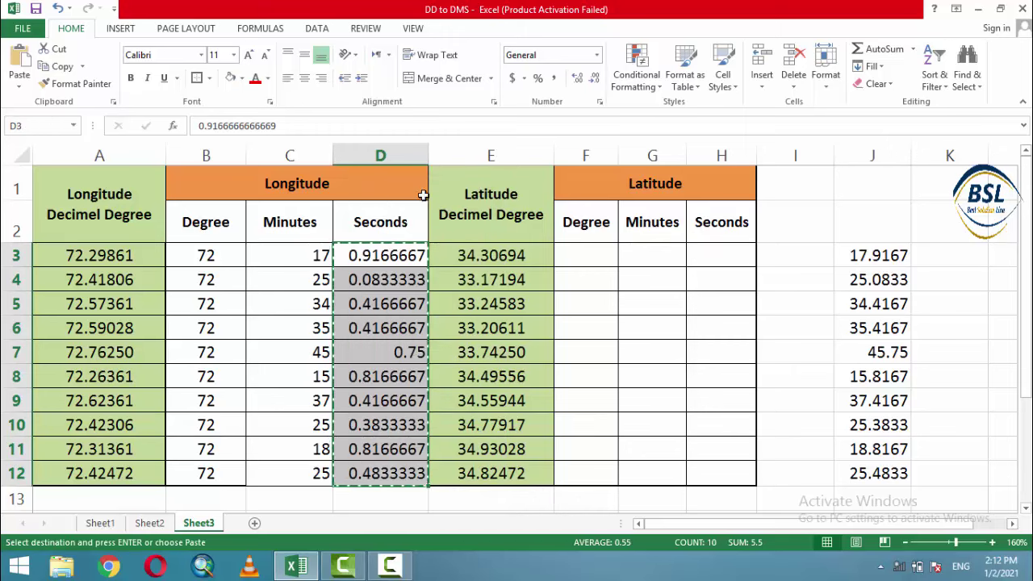
left_click_drag(872, 254, 861, 473)
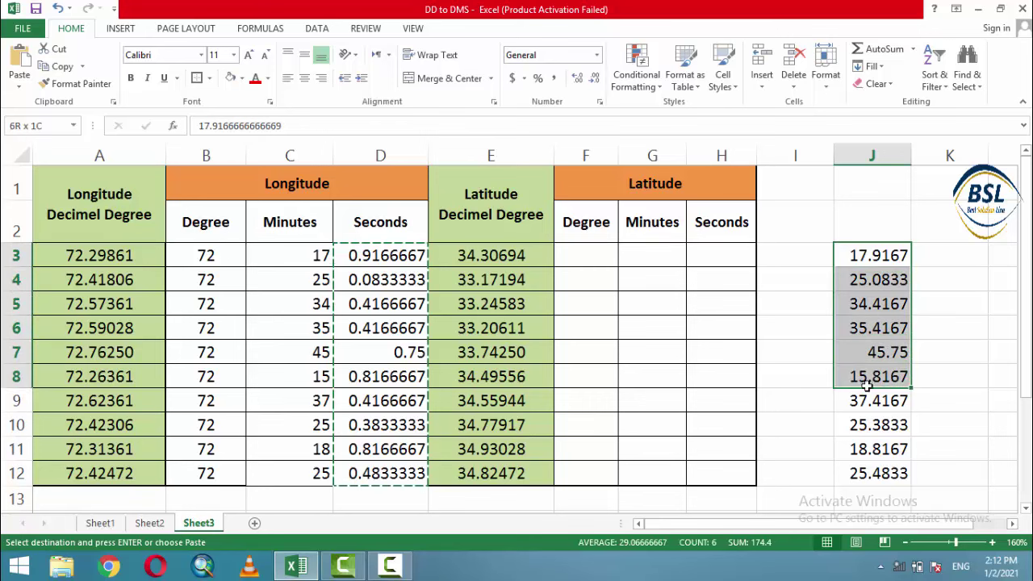
right_click(854, 256)
left_click(909, 312)
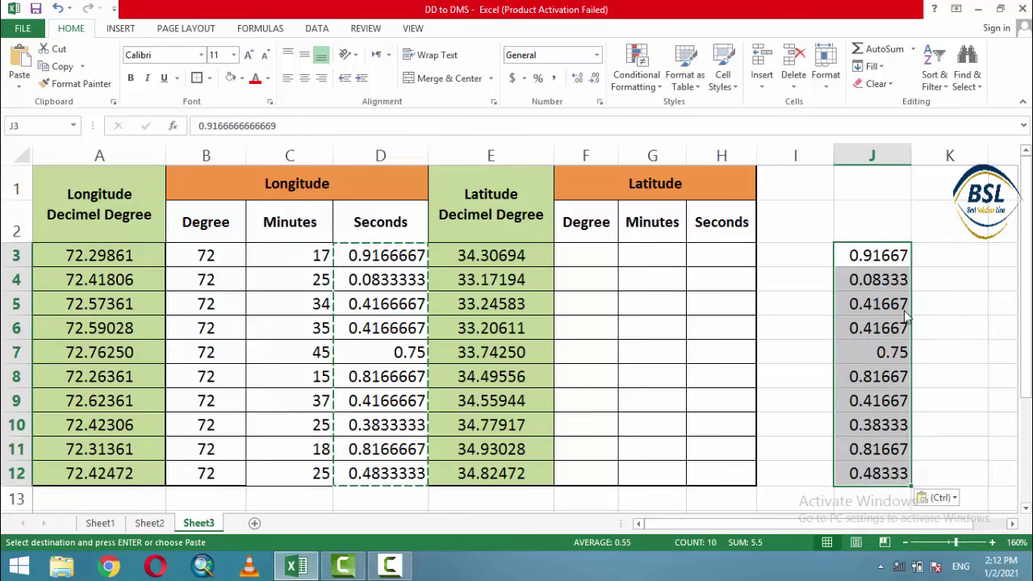
left_click(950, 339)
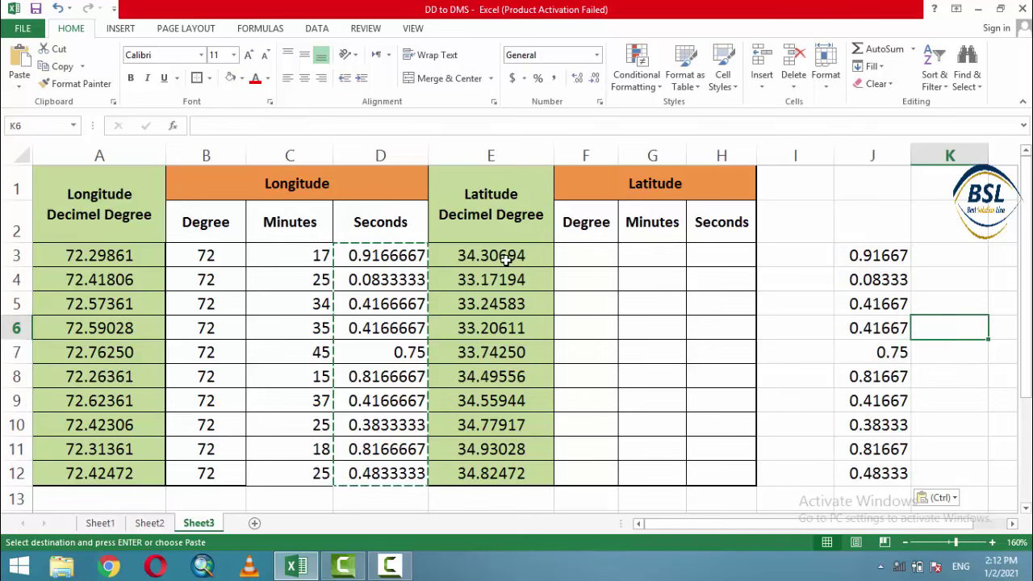
left_click(402, 255)
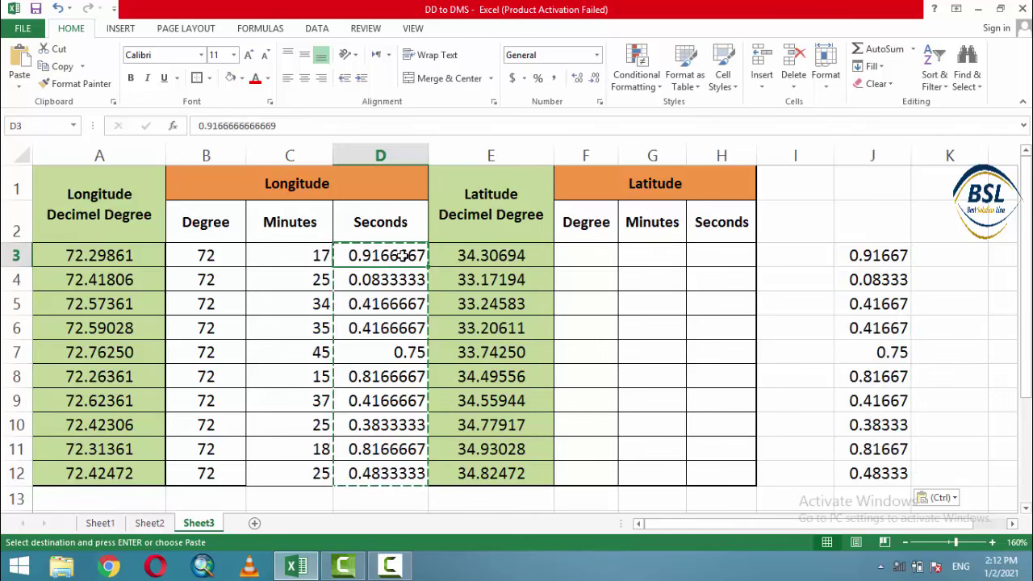
mouse_move(401, 255)
left_mouse_down()
mouse_move(376, 364)
mouse_move(376, 474)
left_mouse_up()
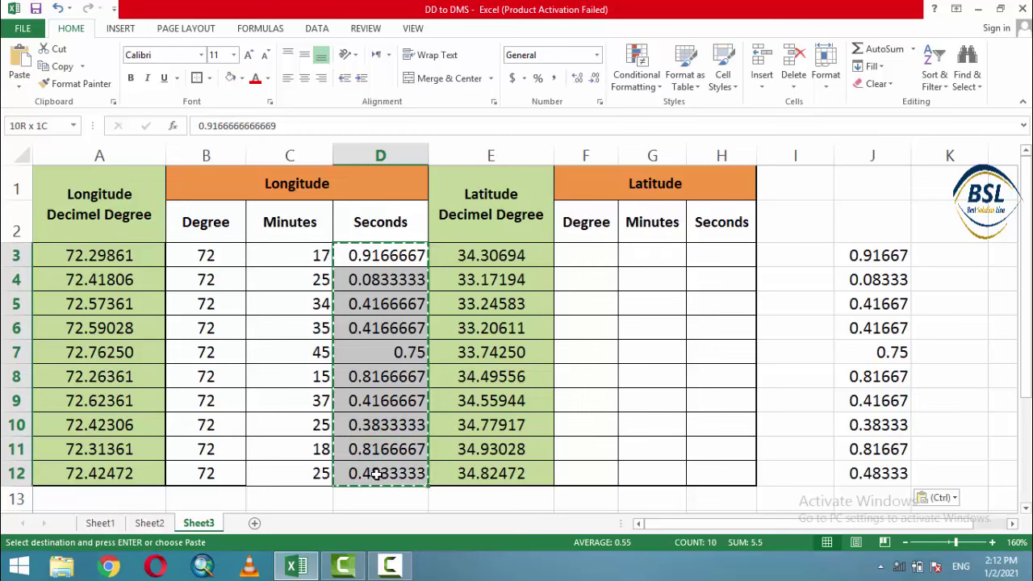
key("Delete")
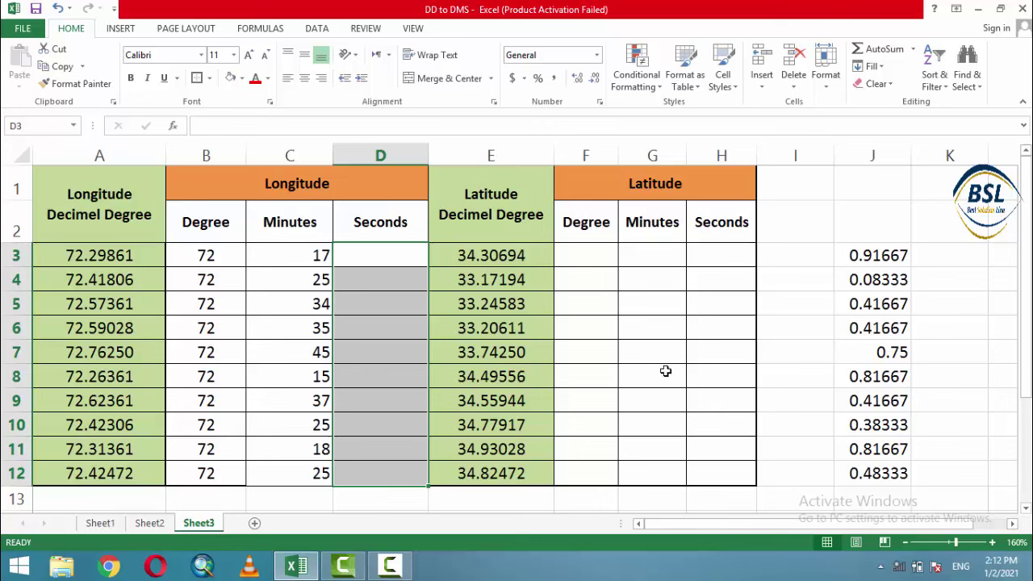
Enter =J3*60 in K3 and fill it to K12, giving seconds 55, 5, 25….
left_click(929, 255)
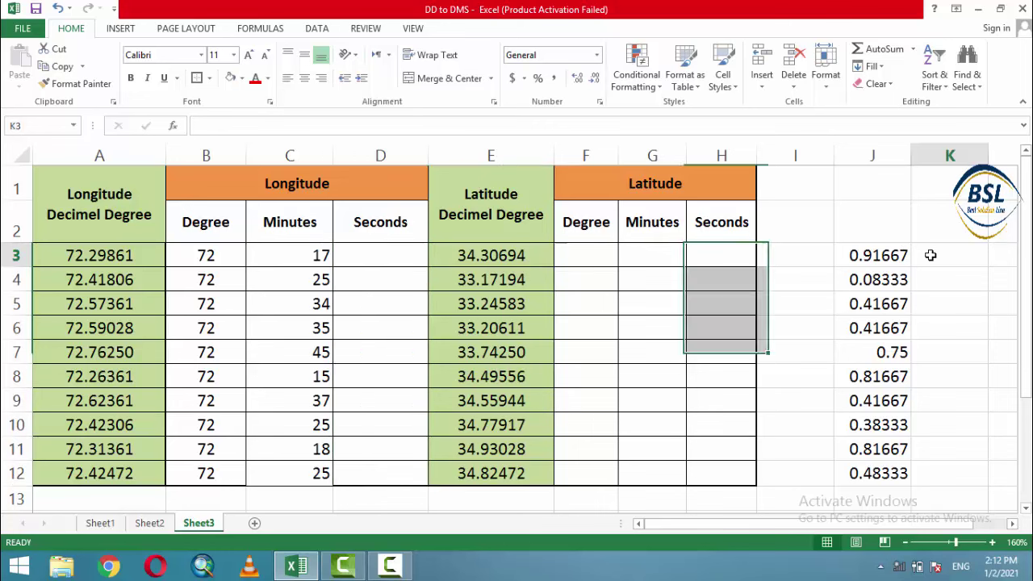
type("=")
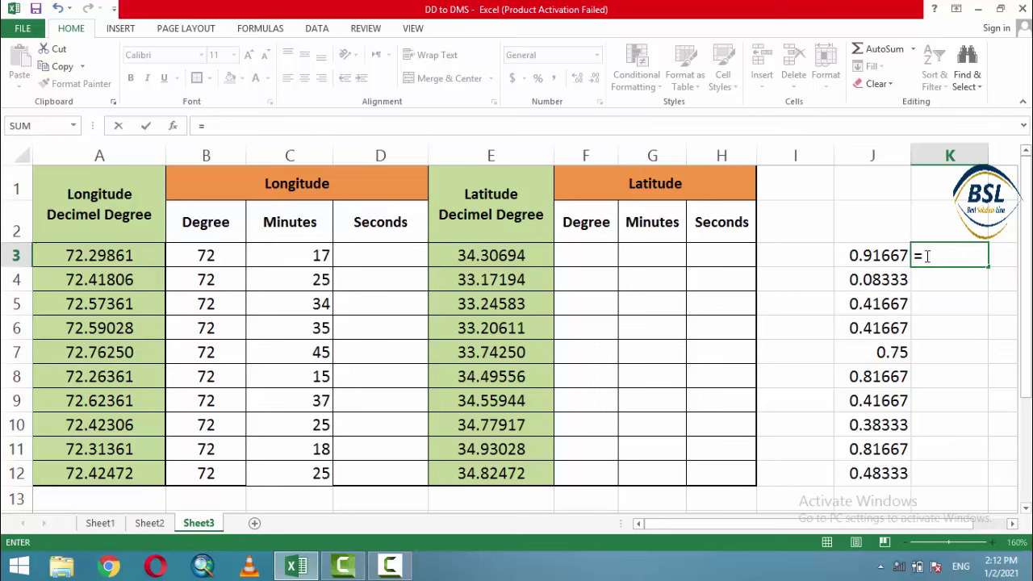
left_click(893, 258)
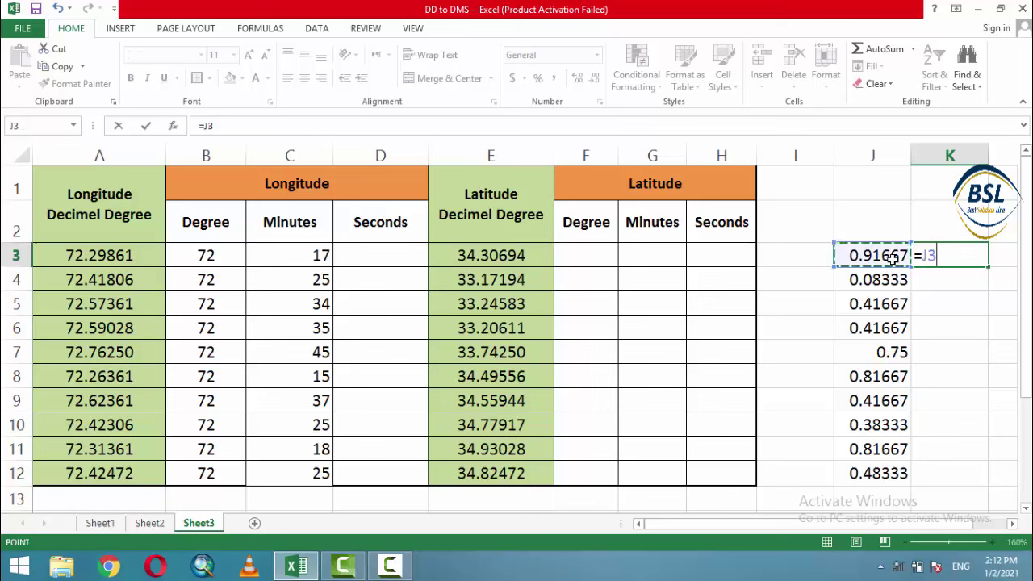
type("*")
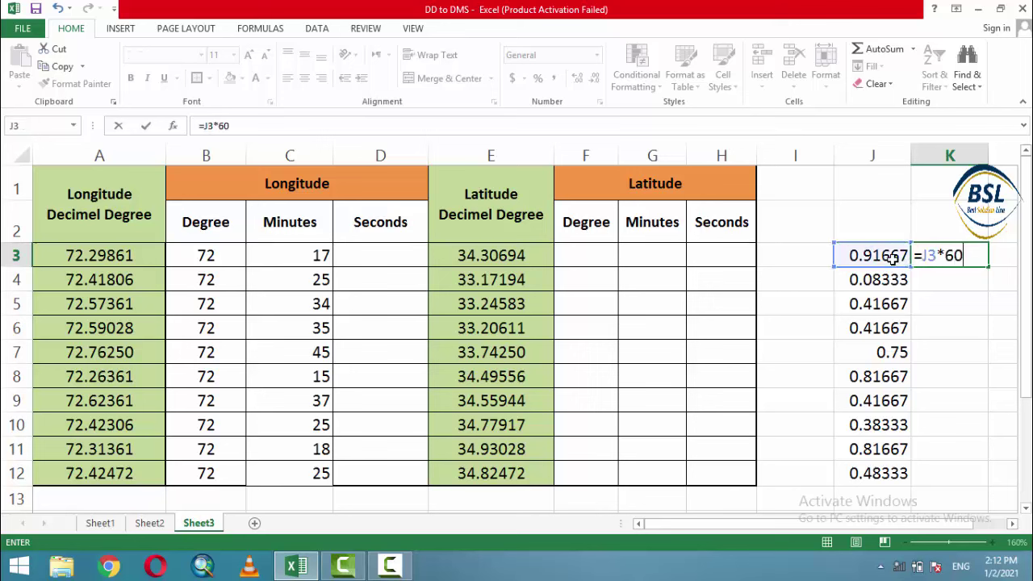
key("Return")
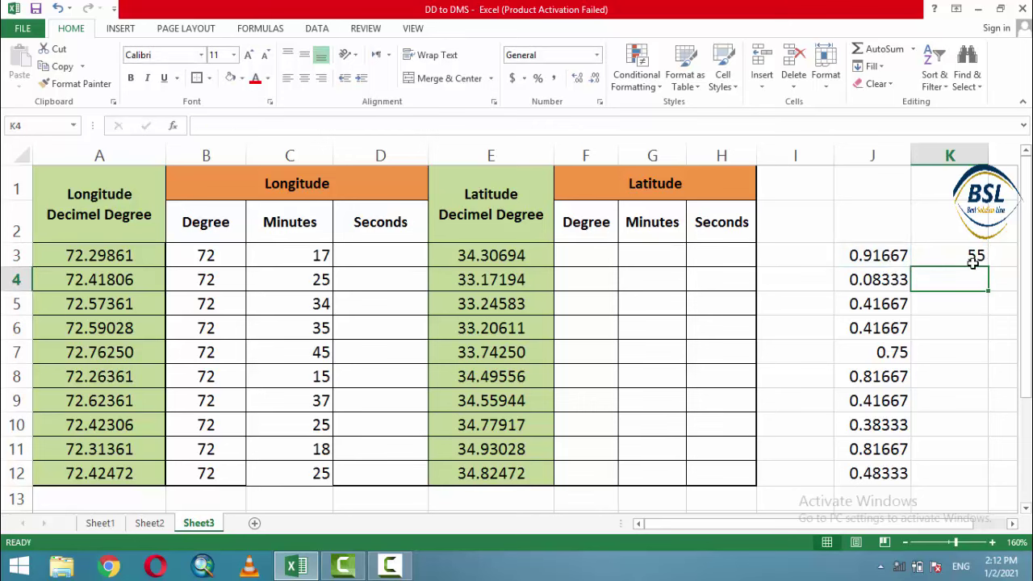
left_click(968, 259)
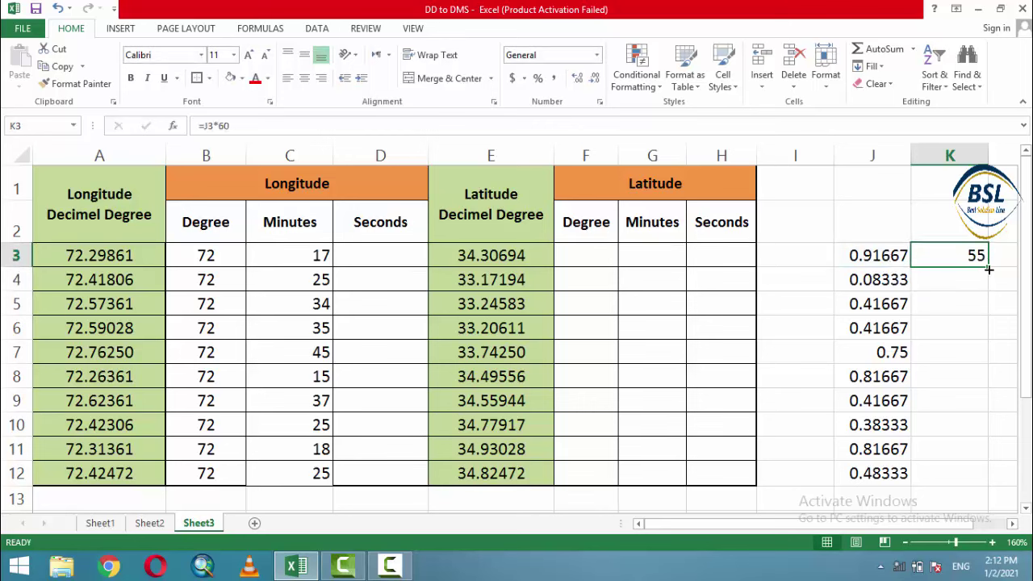
left_click_drag(989, 269, 966, 488)
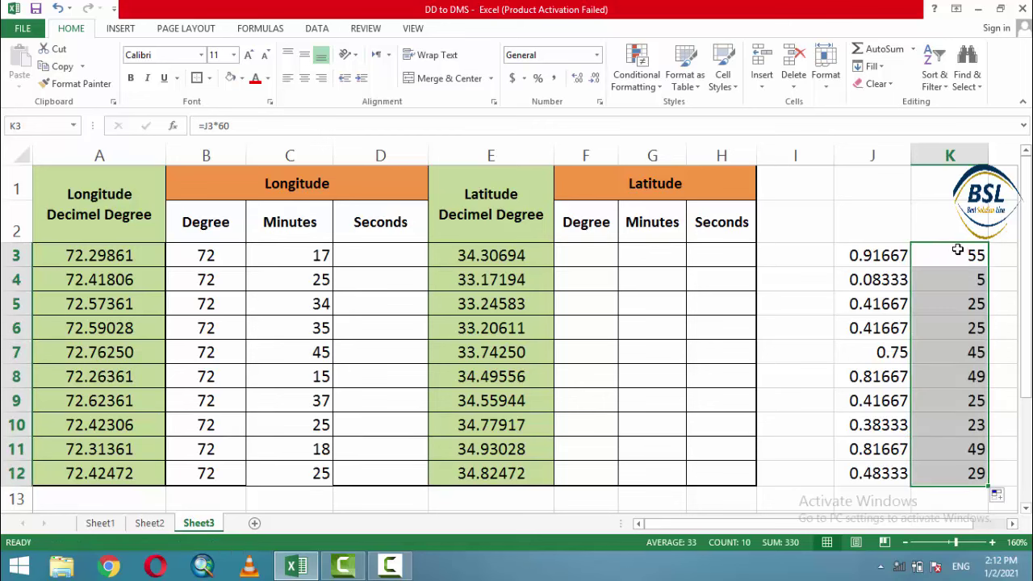
left_click_drag(957, 250, 955, 465)
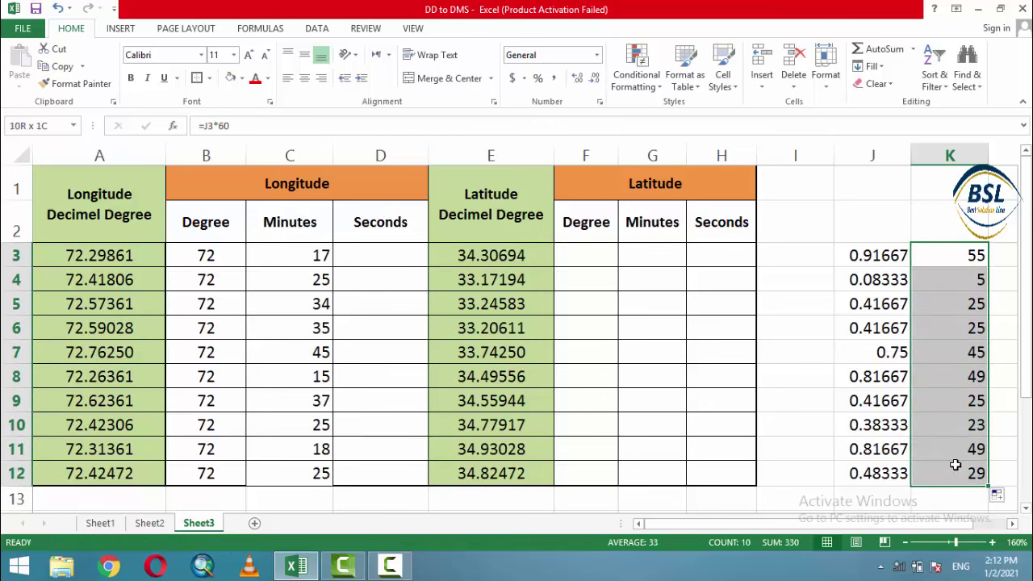
Paste K3:K12 as values into Seconds D3:D12 (55, 5, 25, 25, 45, 49, 25, 23, 49, 29).
right_click(945, 252)
left_click(826, 273)
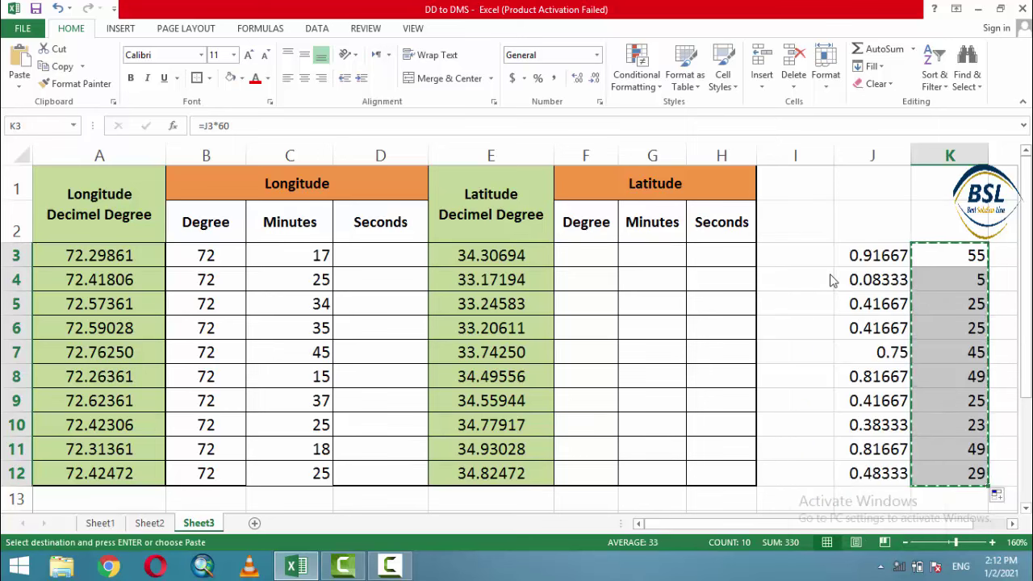
left_click_drag(403, 249, 376, 475)
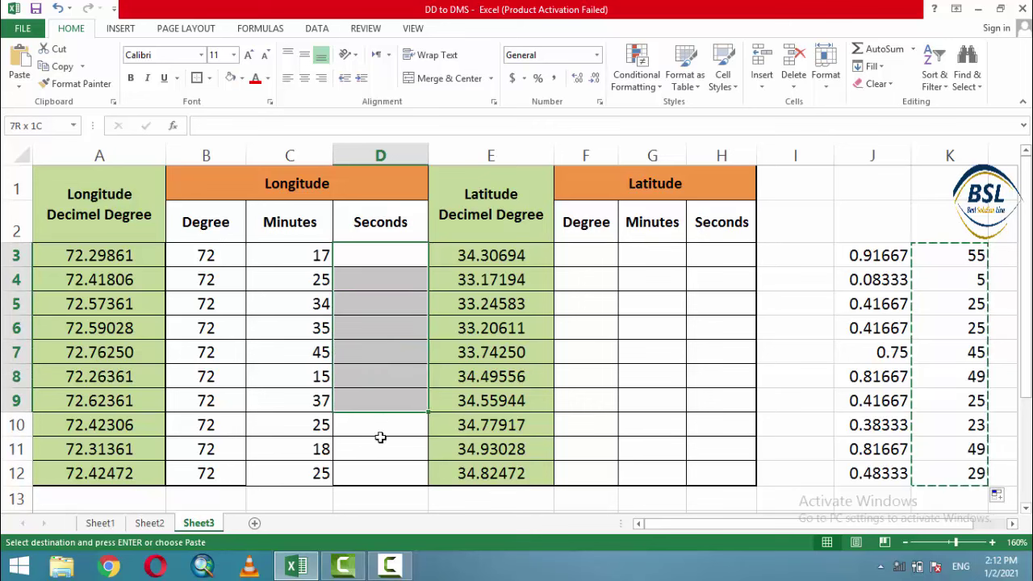
right_click(355, 256)
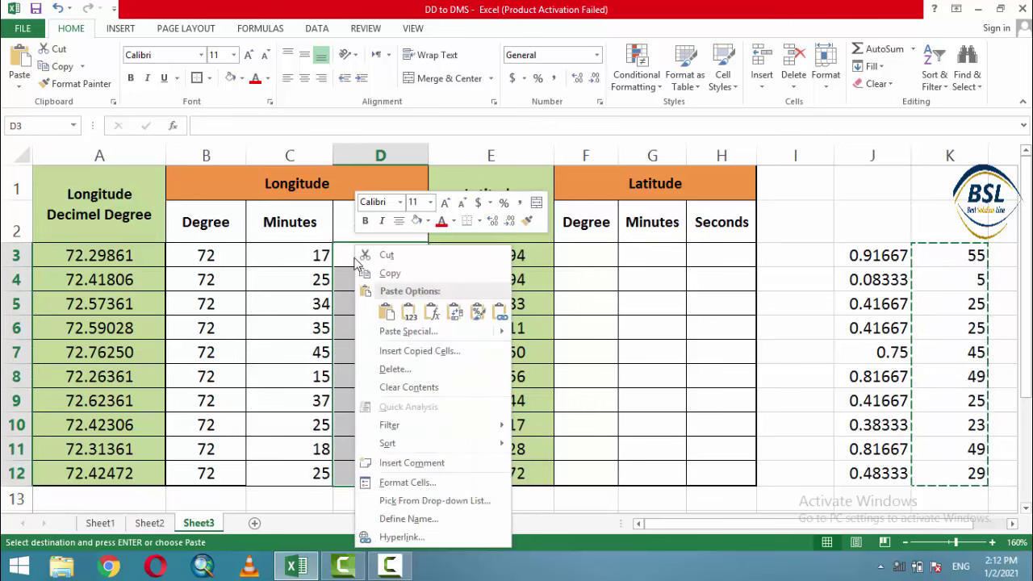
left_click(409, 311)
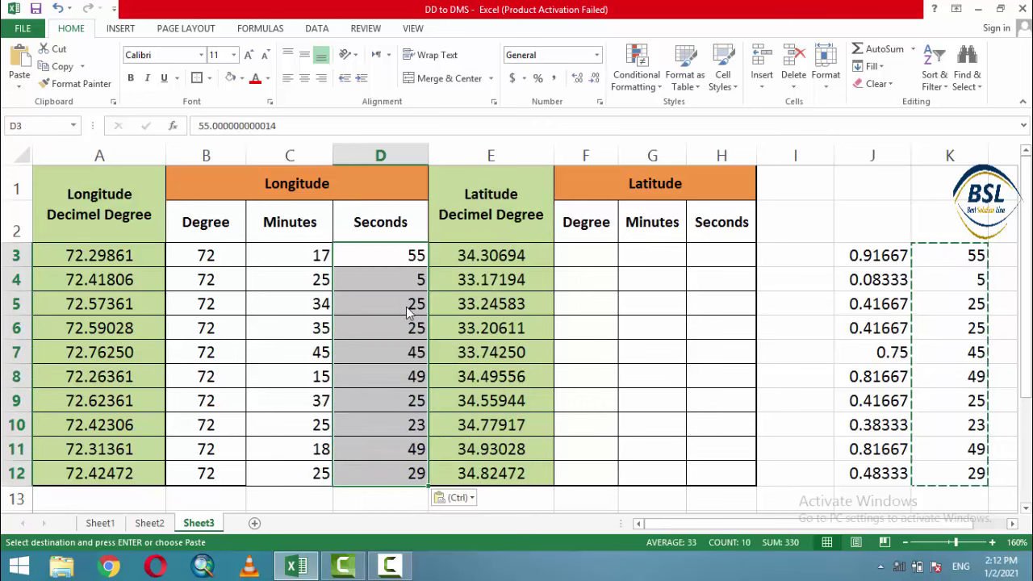
left_click(949, 299)
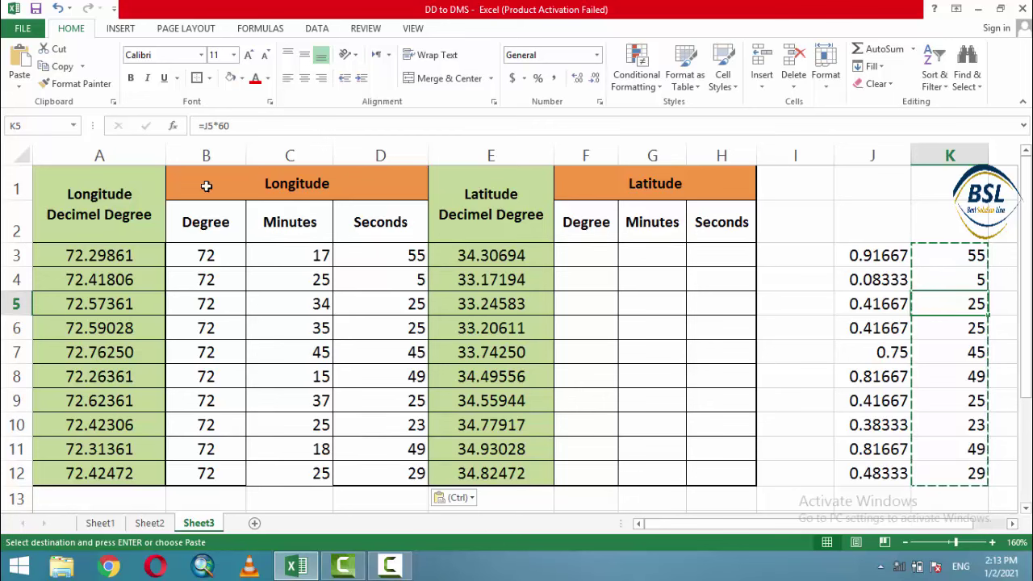
Widen columns F and G for Latitude Degree and Minutes, then select latitude values E3:E12.
left_click(76, 201)
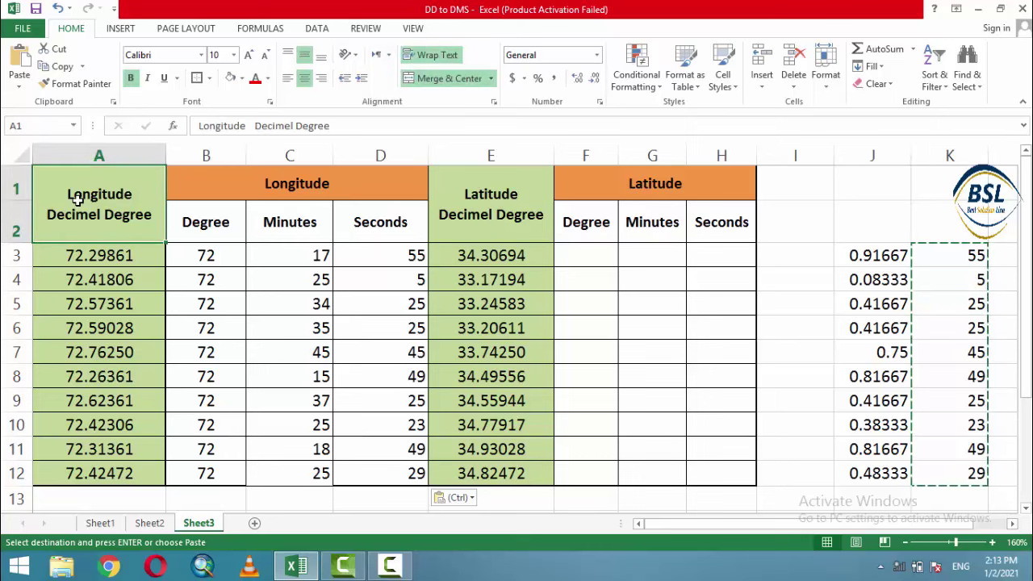
left_click(483, 201)
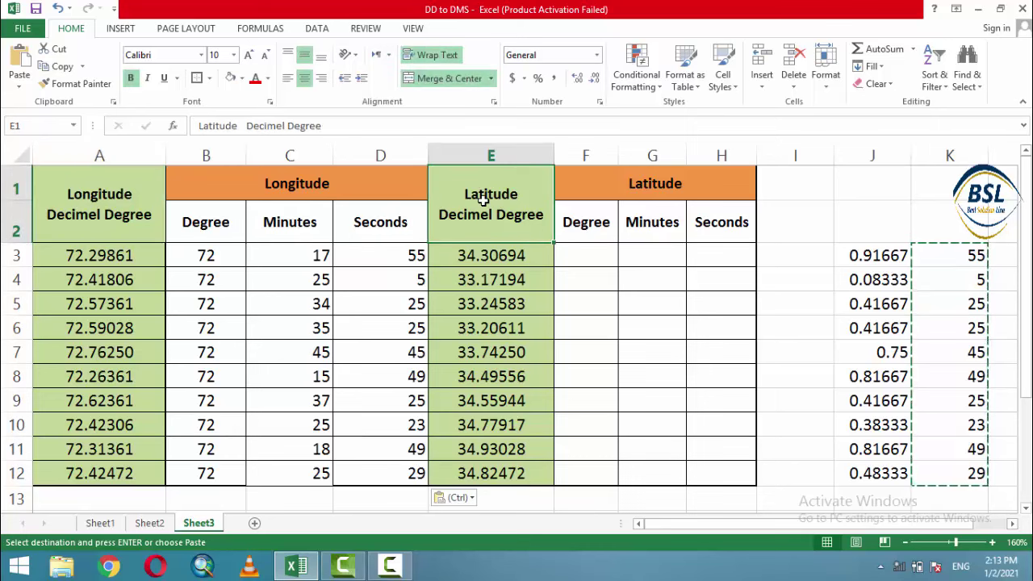
left_click(499, 257)
left_click_drag(499, 257, 521, 473)
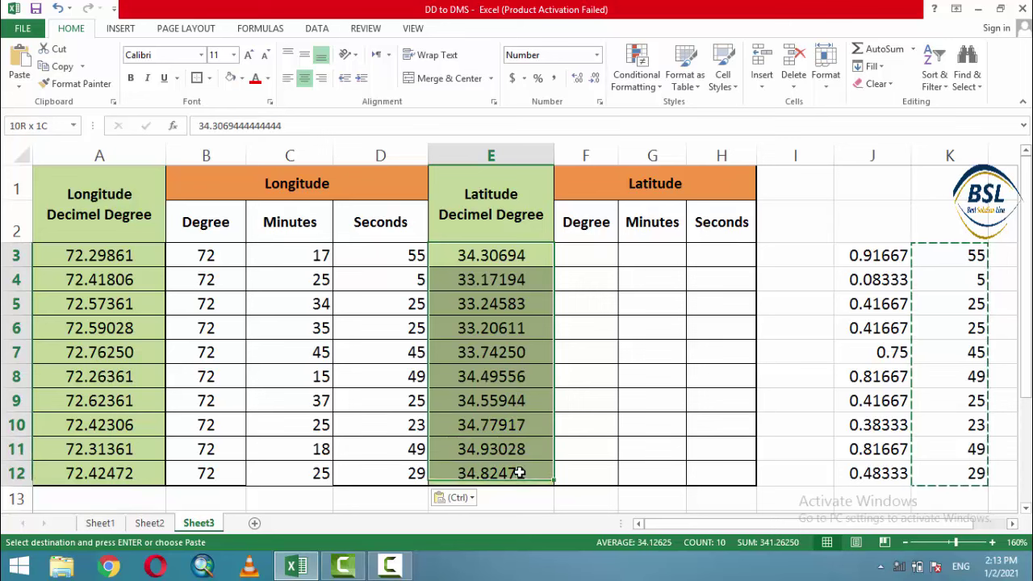
left_click(587, 416)
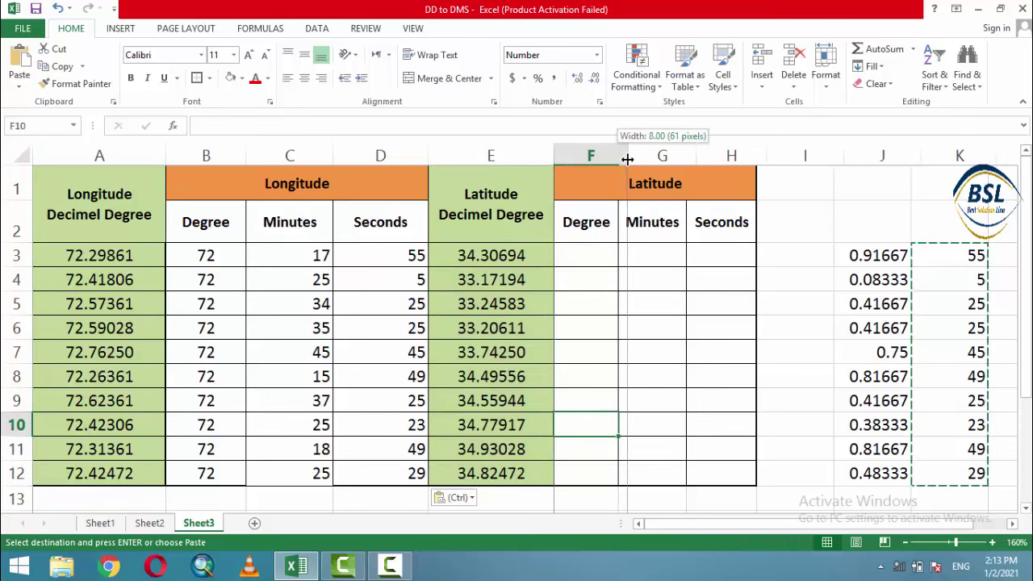
left_click_drag(617, 154, 644, 154)
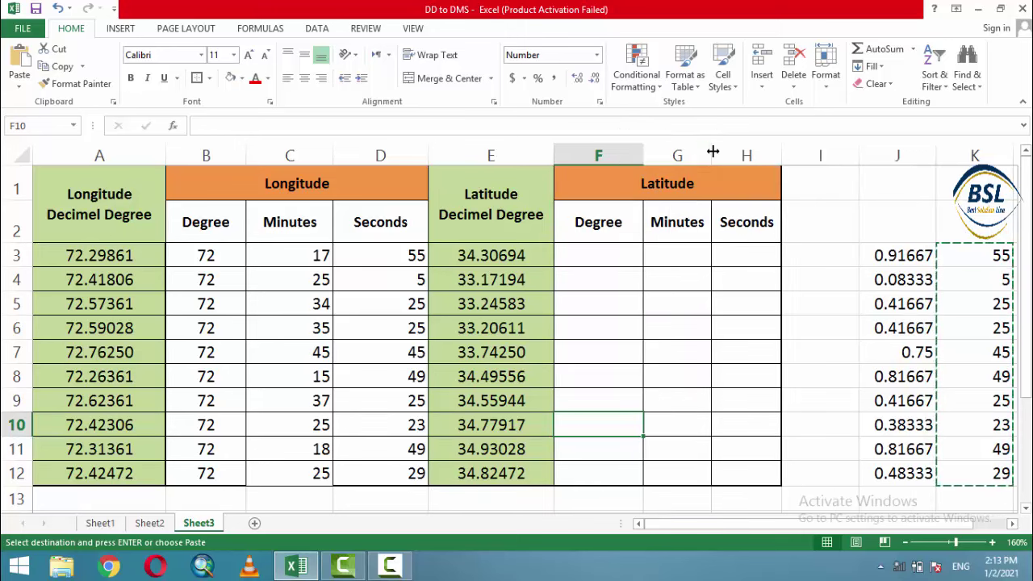
left_click_drag(712, 155, 728, 152)
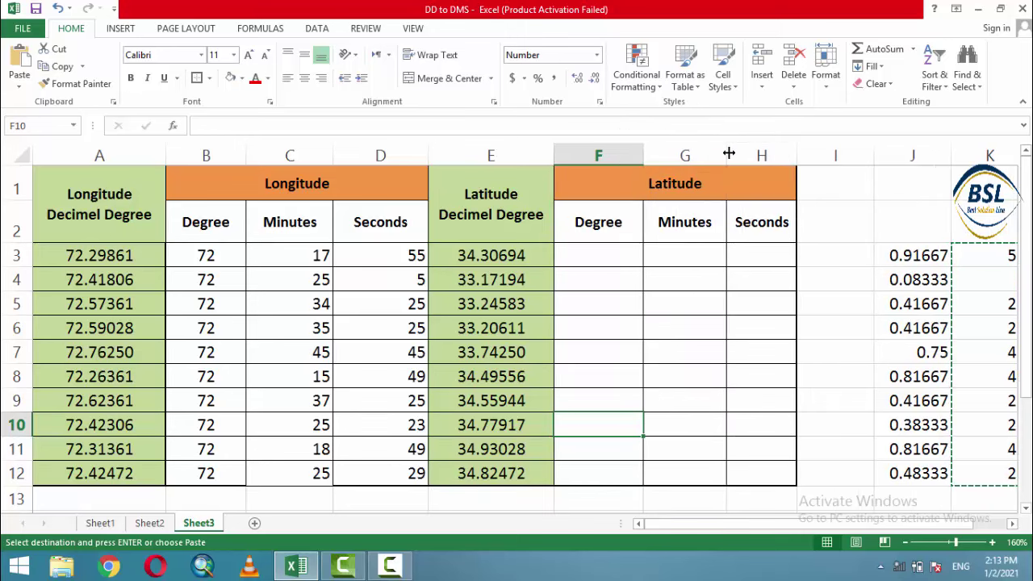
left_click_drag(466, 257, 501, 472)
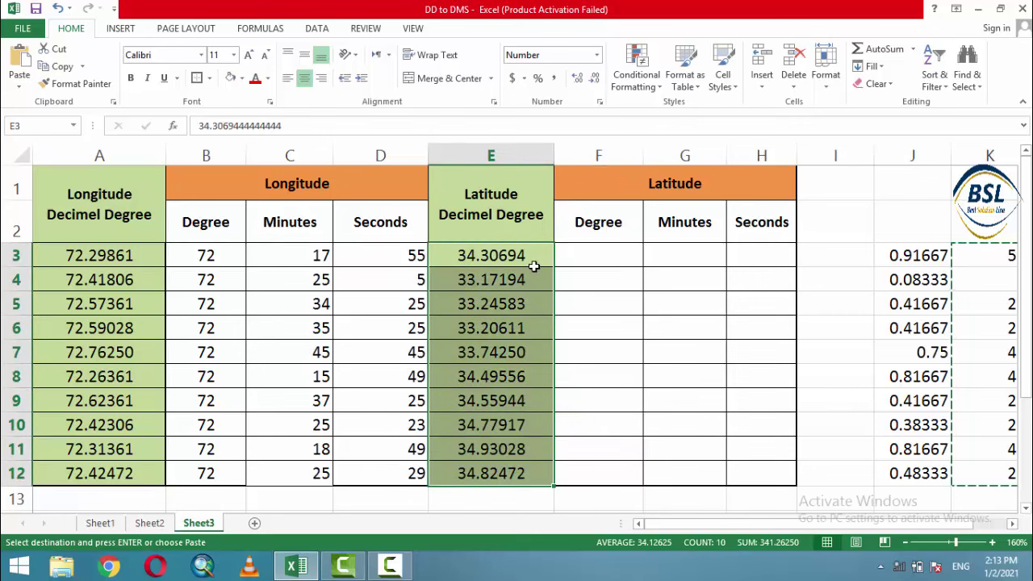
Copy the latitude decimals E3:E12 and paste them as plain values into F3:F12.
right_click(518, 408)
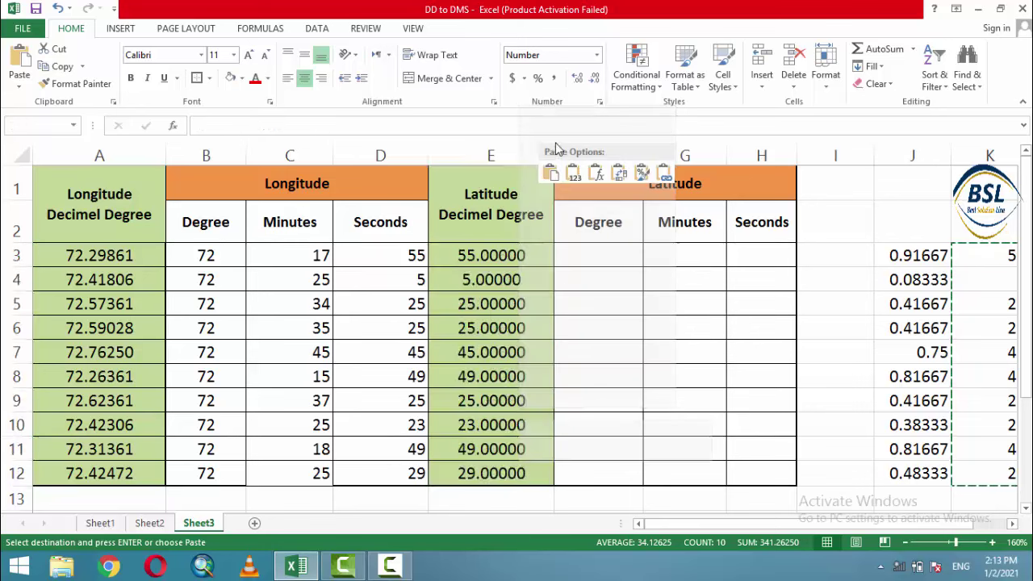
left_click(555, 134)
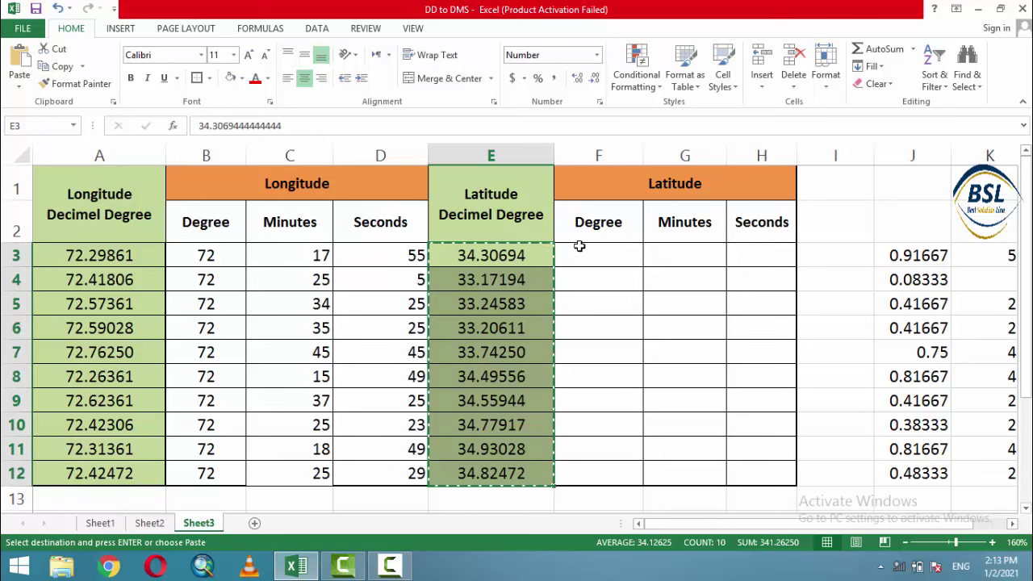
left_click_drag(578, 260, 604, 477)
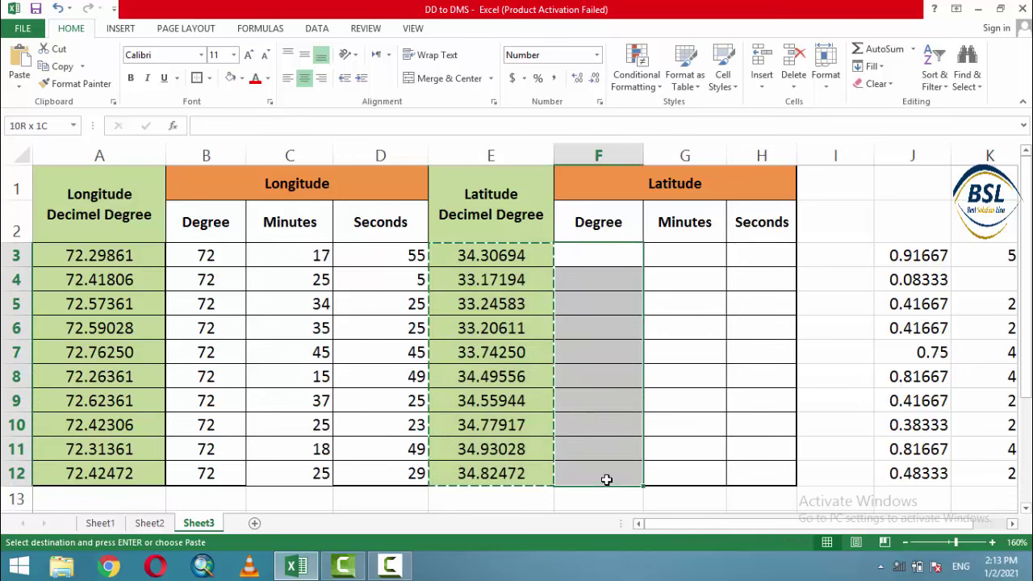
right_click(577, 257)
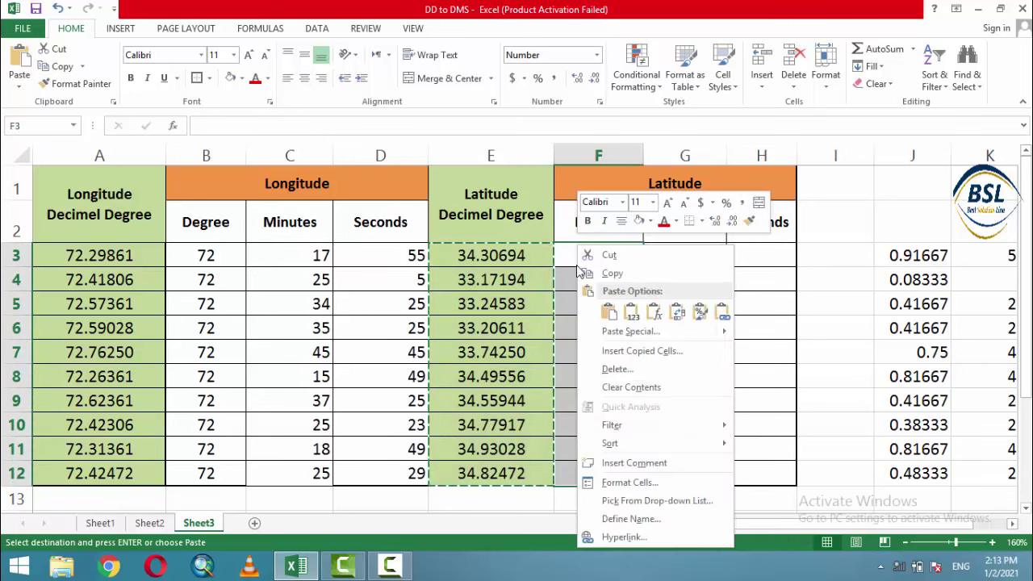
left_click(630, 313)
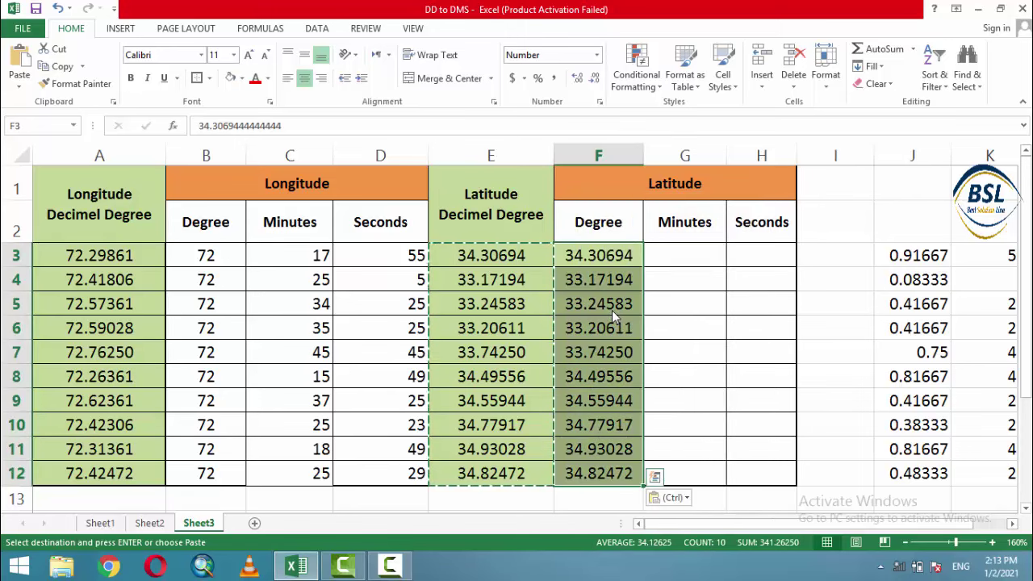
left_click(672, 343)
left_click(604, 255)
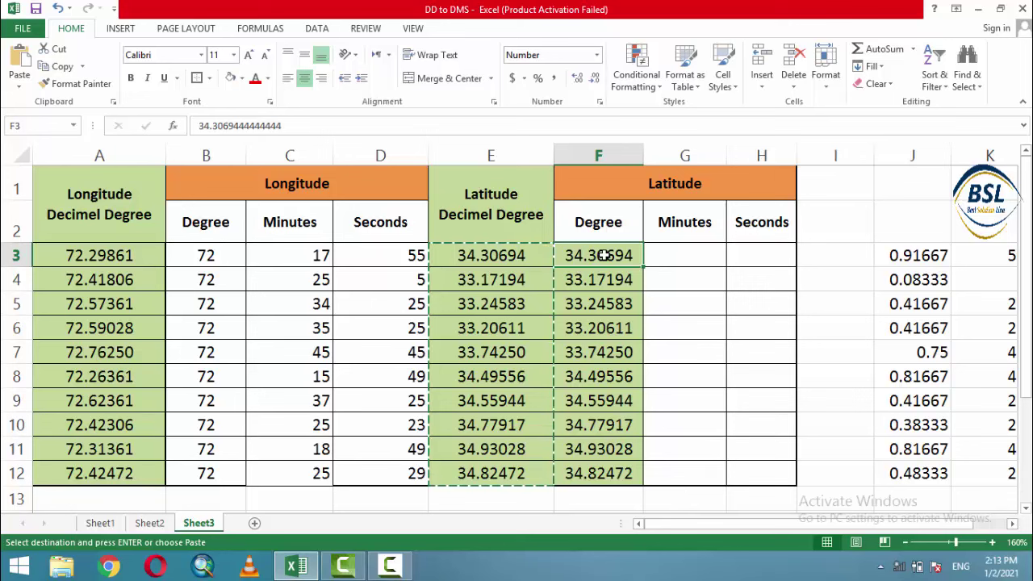
Clear the copy marquee and set F3:F12 to No Fill, removing the green shading.
key("Escape")
left_click_drag(604, 255, 604, 474)
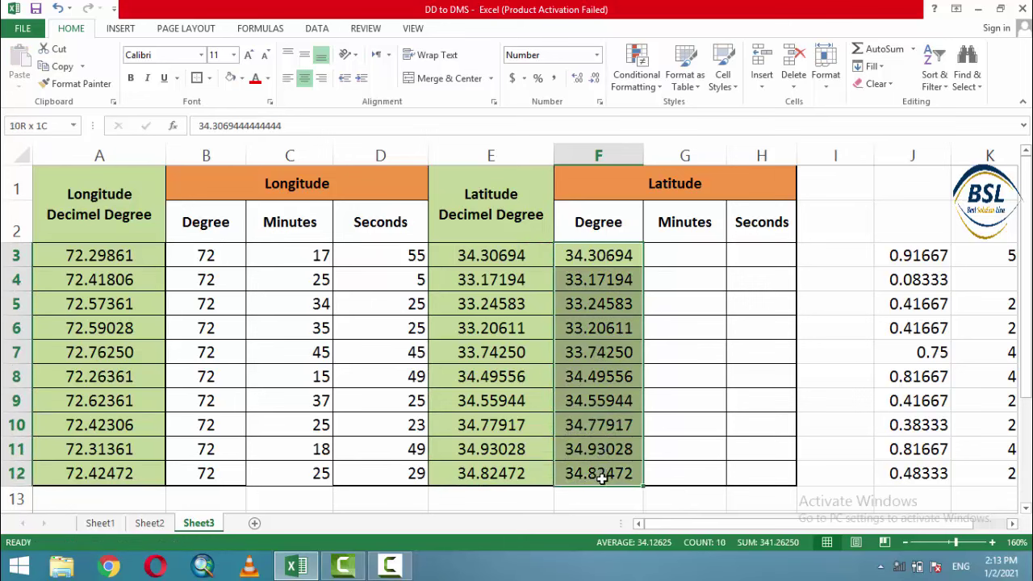
left_click(230, 77)
left_click_drag(585, 280, 584, 304)
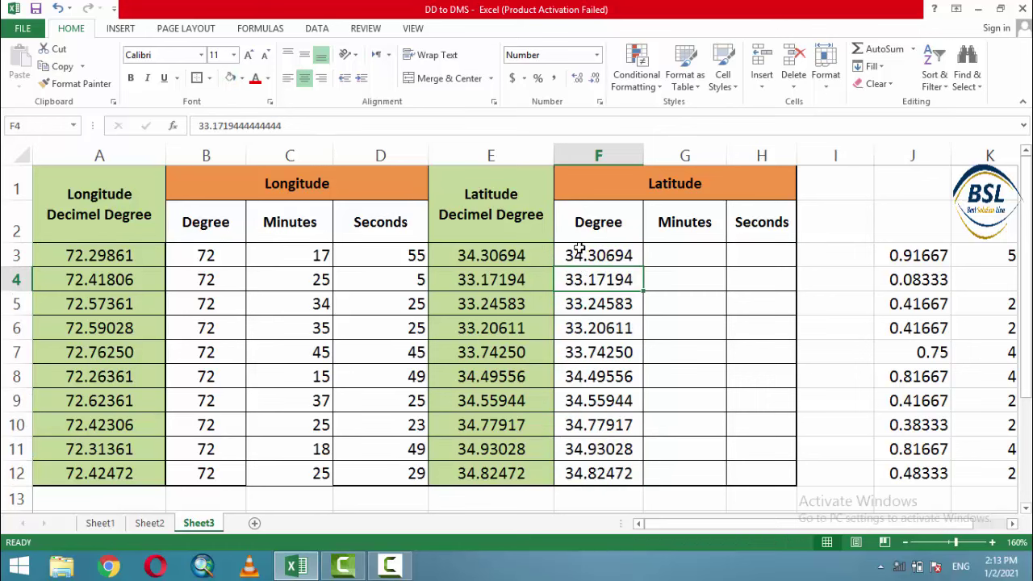
left_click_drag(580, 250, 617, 475)
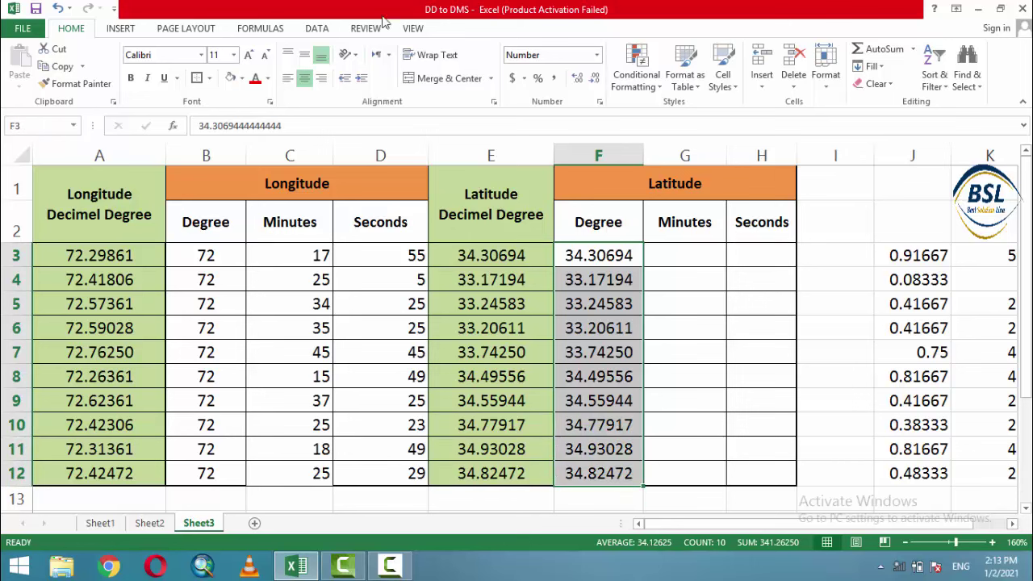
Run Text to Columns on F3:F12 with a fixed-width break after the whole degrees, replacing existing data.
left_click(319, 29)
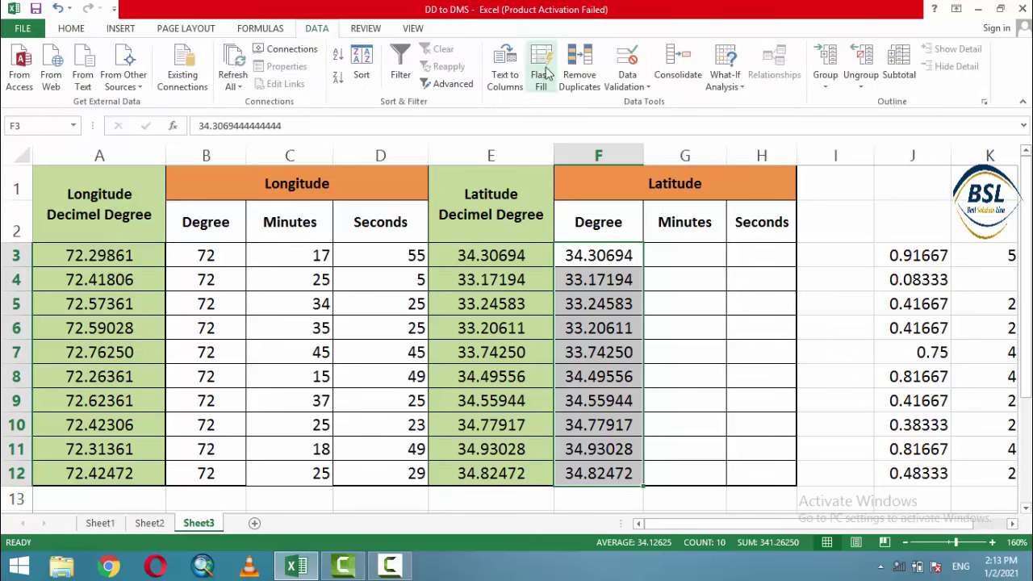
left_click(504, 80)
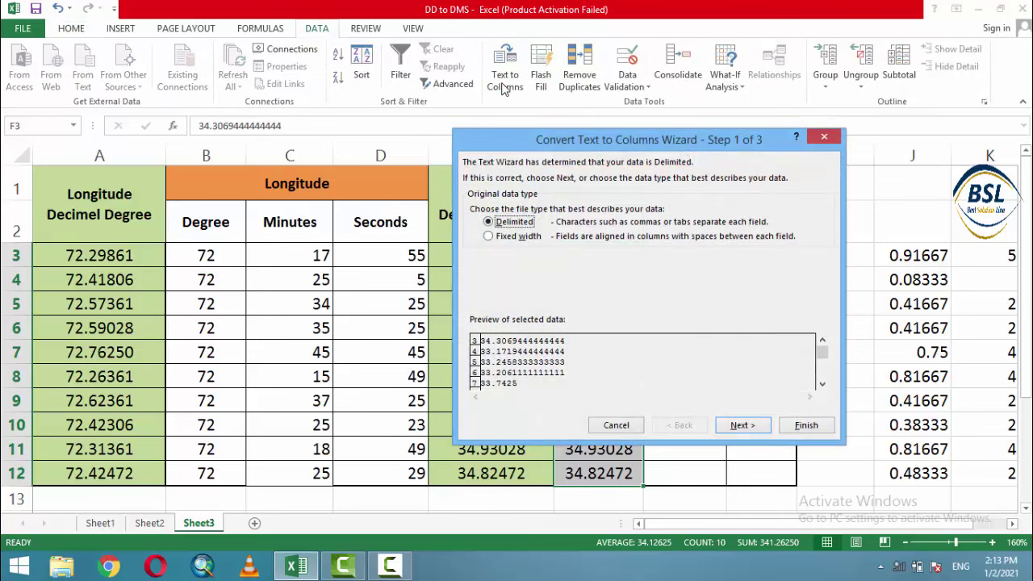
left_click(502, 237)
left_click(741, 425)
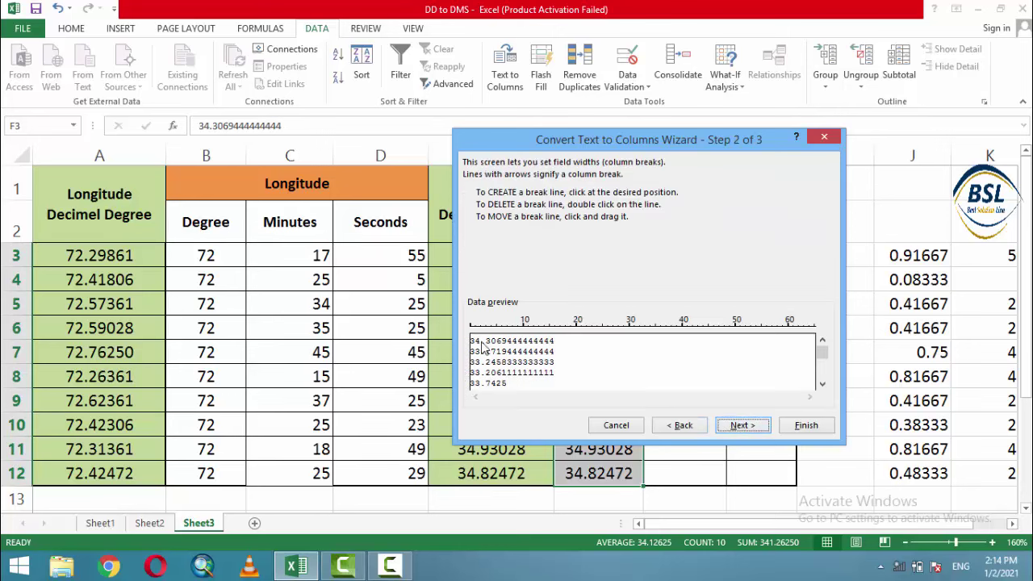
left_click(480, 347)
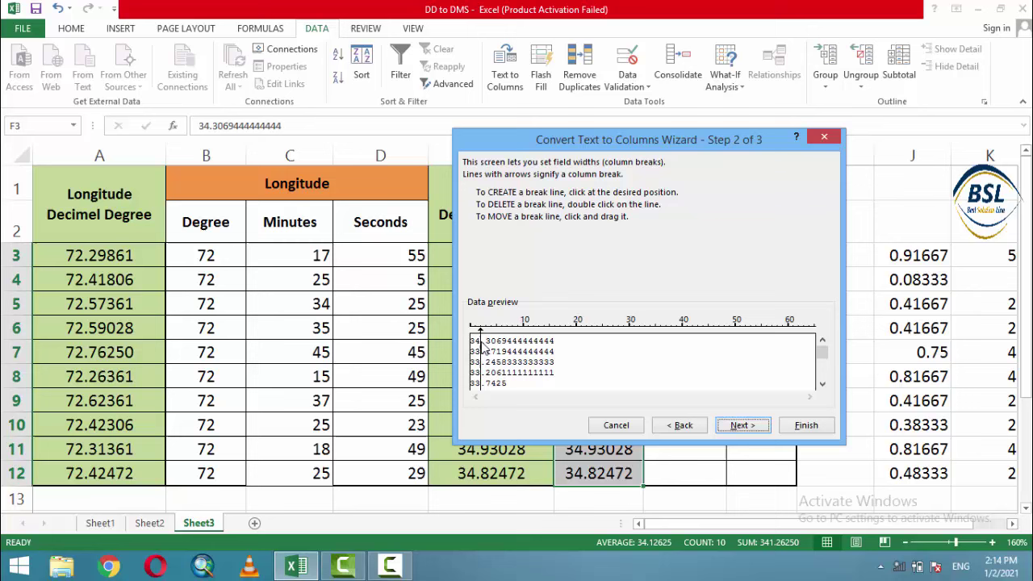
left_click(741, 425)
left_click(799, 428)
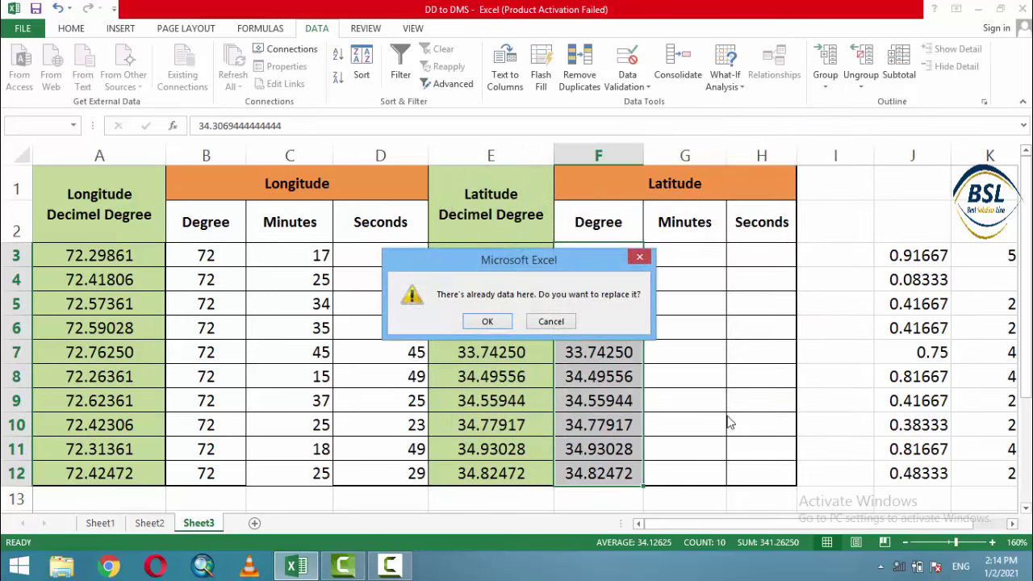
left_click(485, 322)
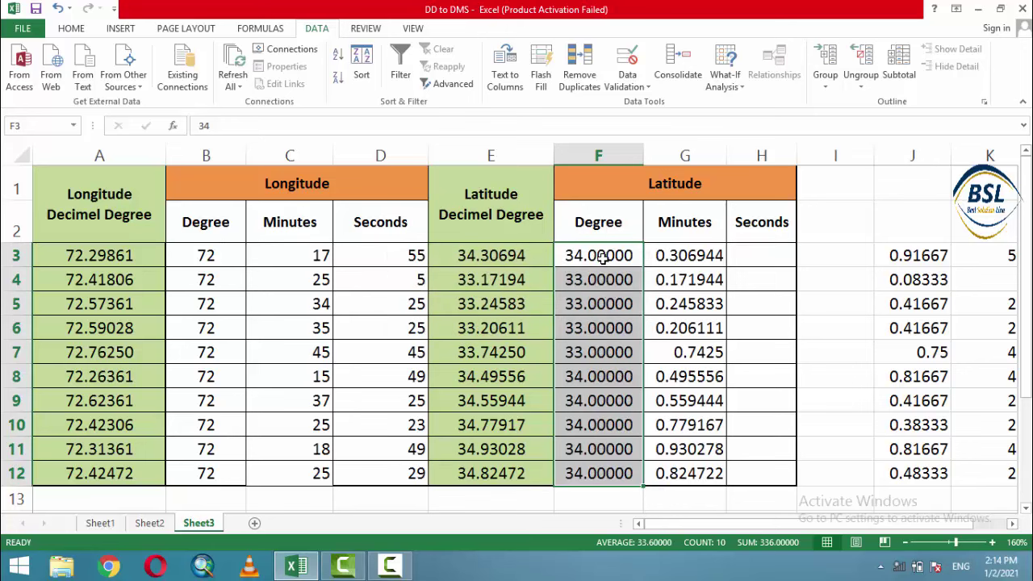
Decrease the decimal places on the Latitude Degree column so it shows whole numbers (34, 33).
left_click(71, 29)
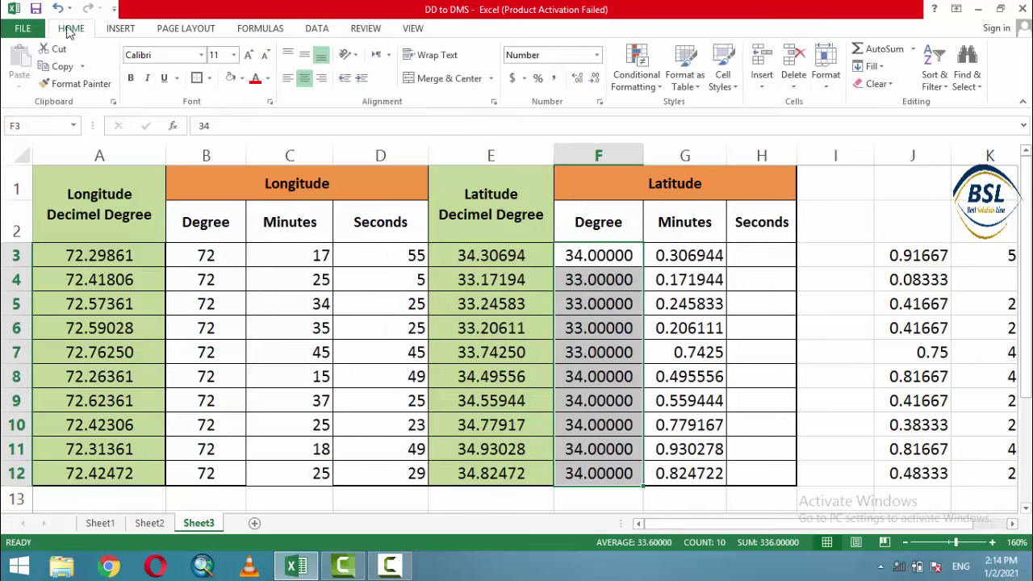
left_click(595, 78)
left_click(595, 78)
left_click(595, 78)
left_click(596, 79)
left_click(596, 79)
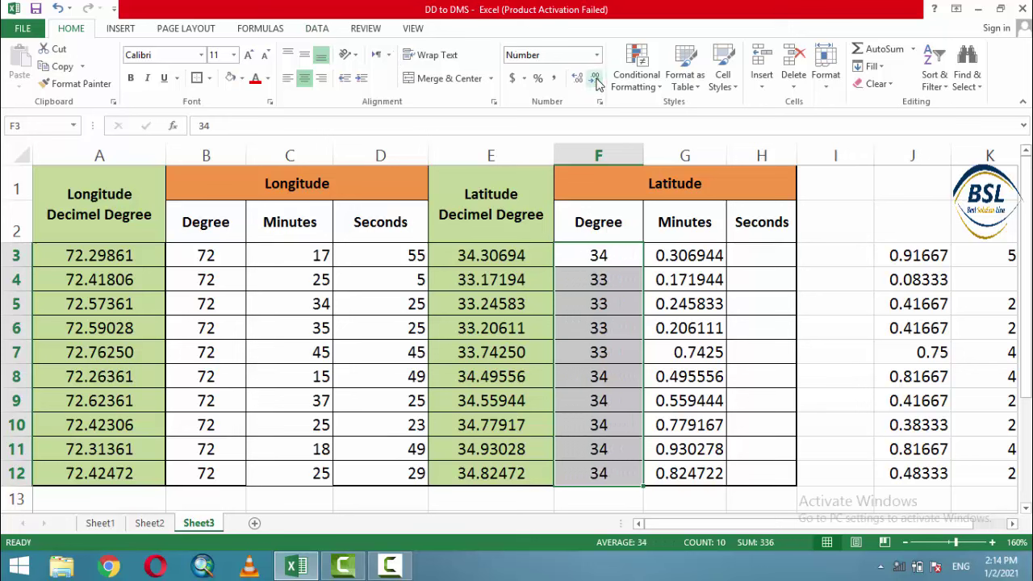
left_click(641, 347)
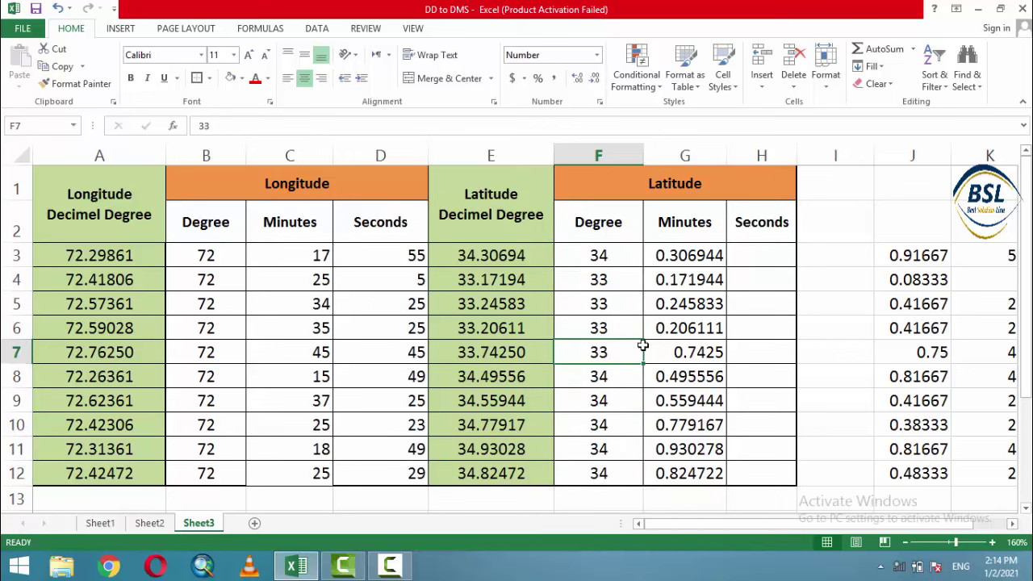
key("Up")
Delete the old fractional values from Latitude Minutes G3:G12.
left_click(685, 250)
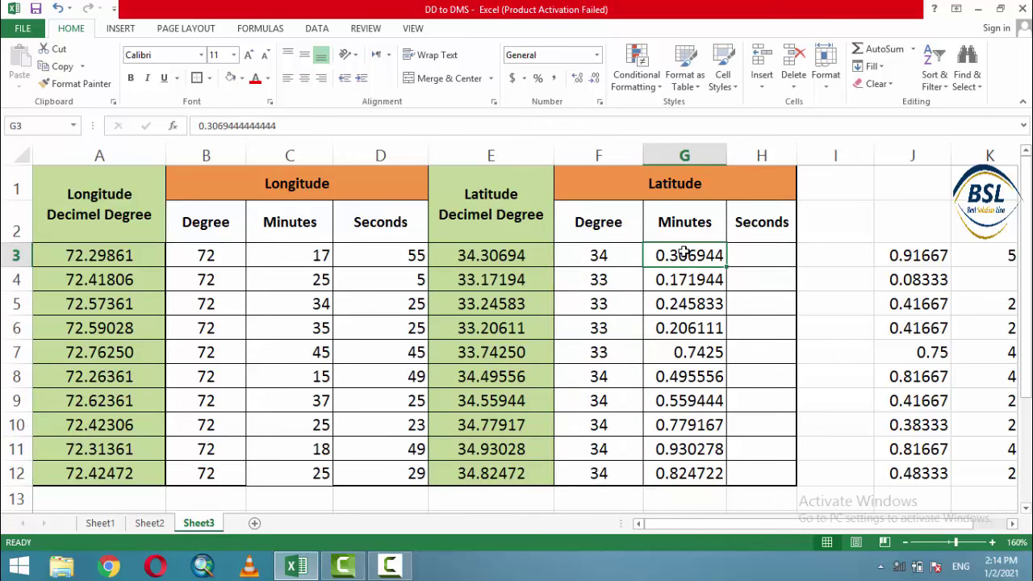
left_click_drag(683, 265, 678, 484)
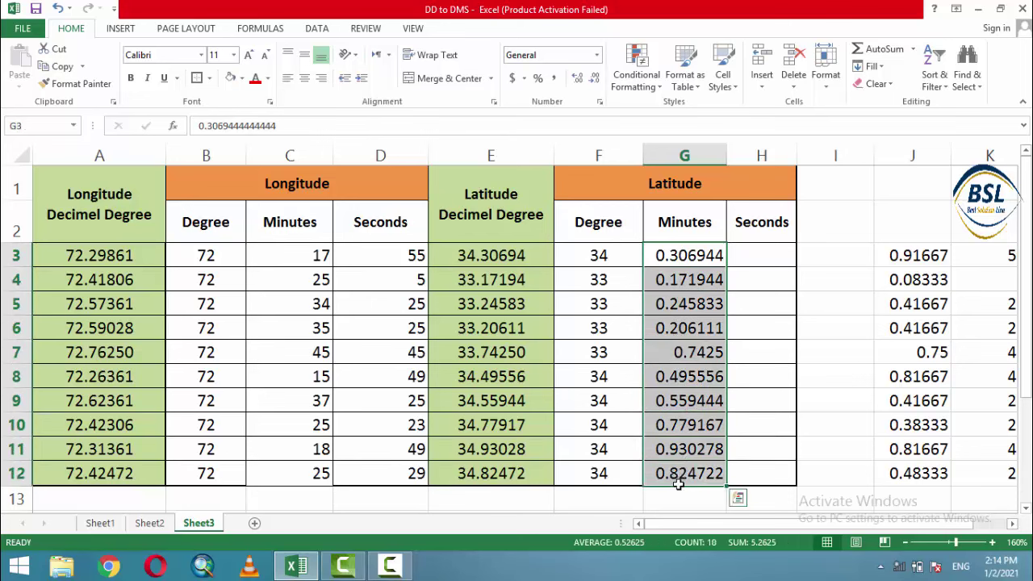
key("Delete")
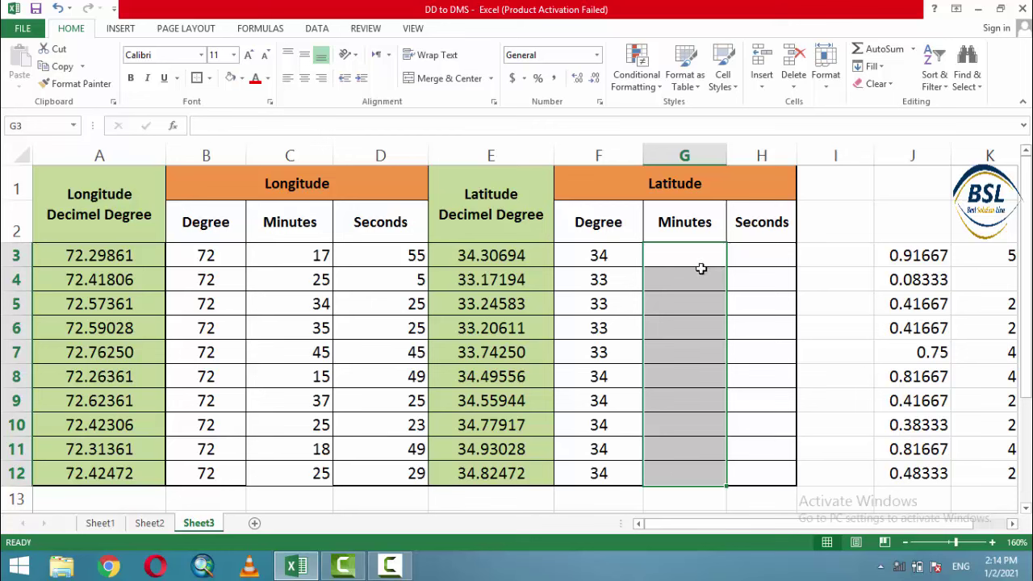
Enter =(E3-F3)*60 in G3 and fill it down to G12, giving 18.41667 through 49.48333.
left_click(691, 252)
type("=")
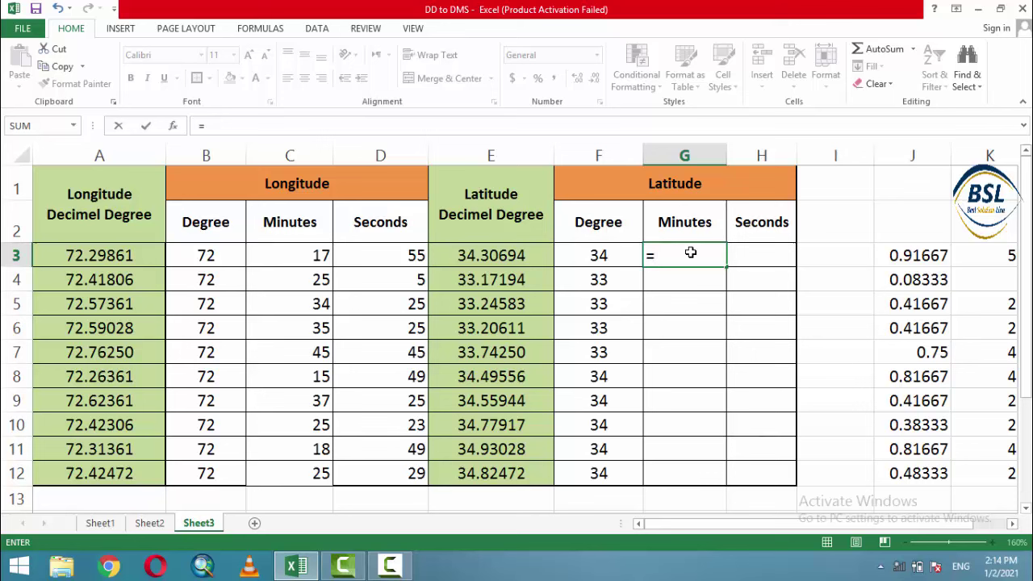
type("(")
left_click(526, 257)
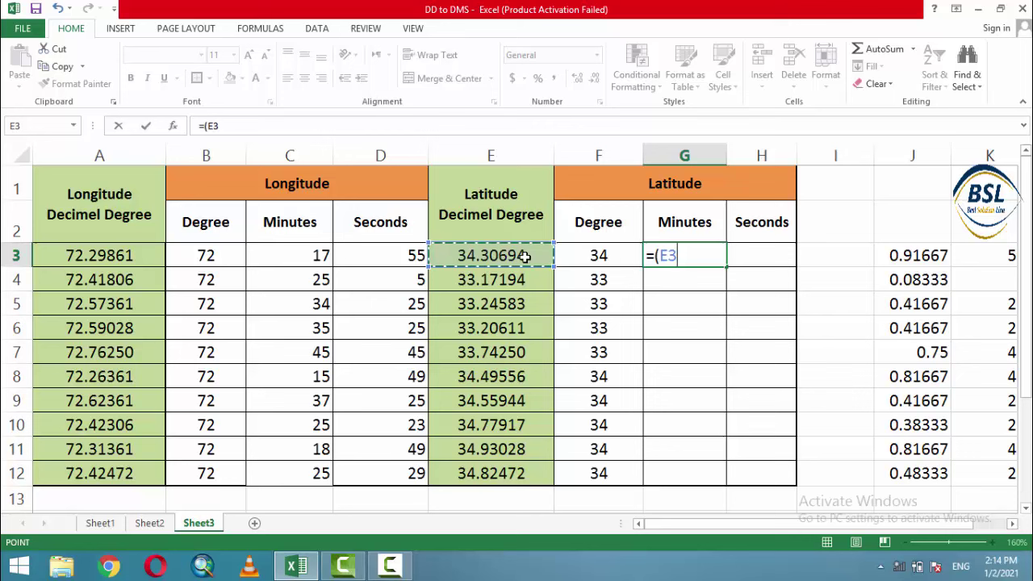
type("-")
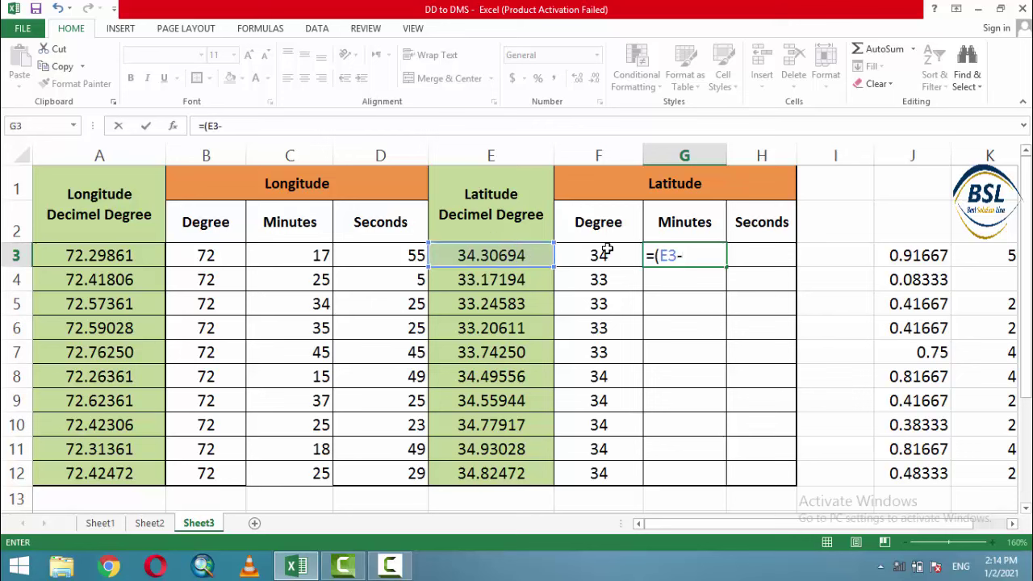
left_click(607, 257)
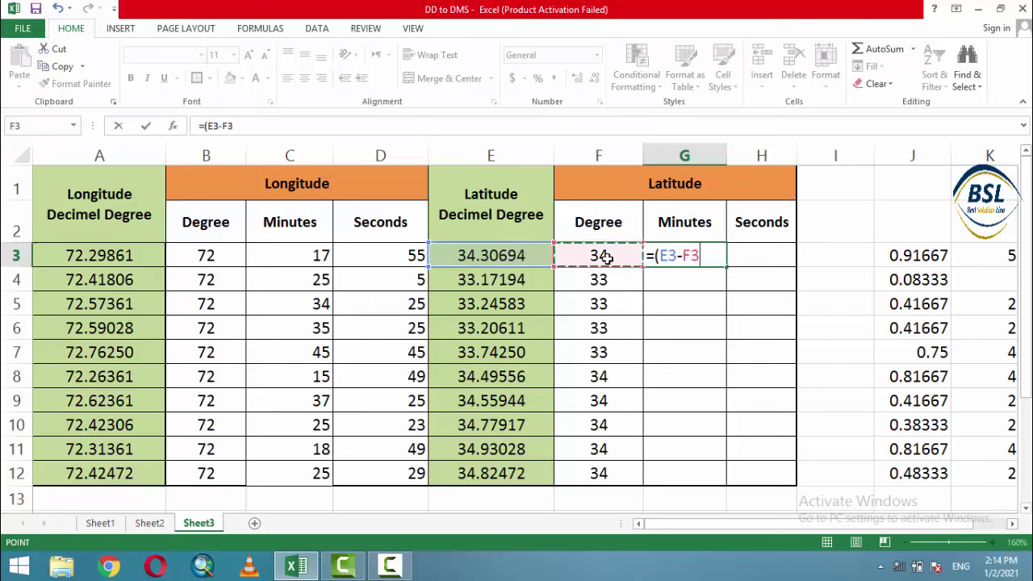
type(")*60")
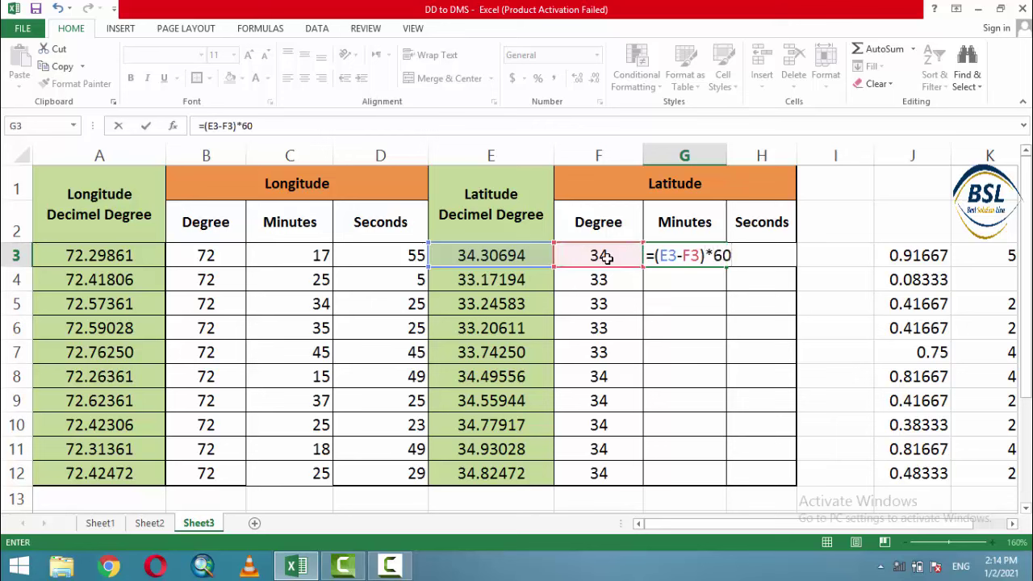
key("Return")
left_click(700, 257)
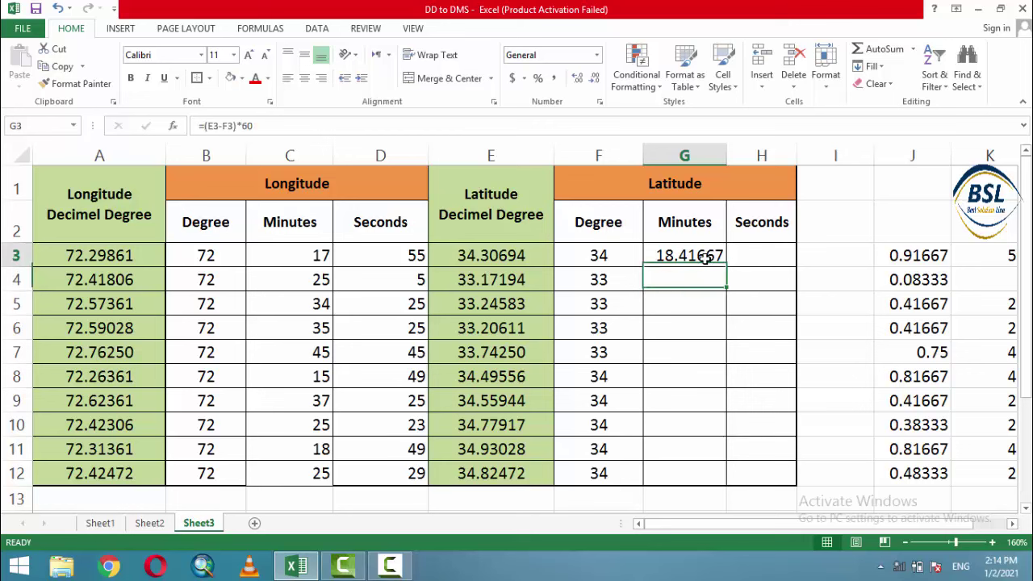
left_click_drag(725, 266, 706, 482)
Copy the minutes results G3:G12 and paste them as plain values into helper column J3:J12.
left_click(751, 423)
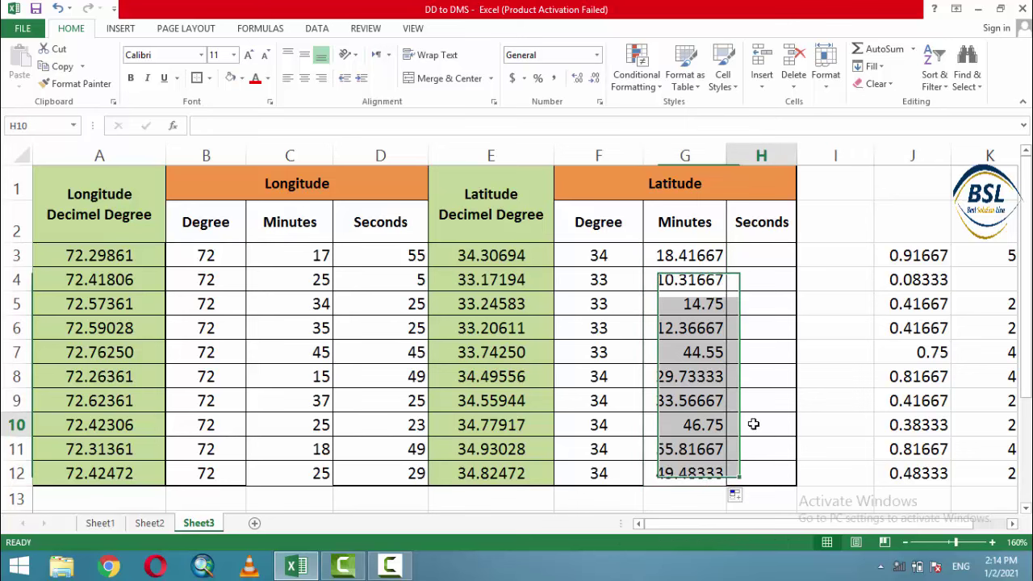
left_click(681, 279)
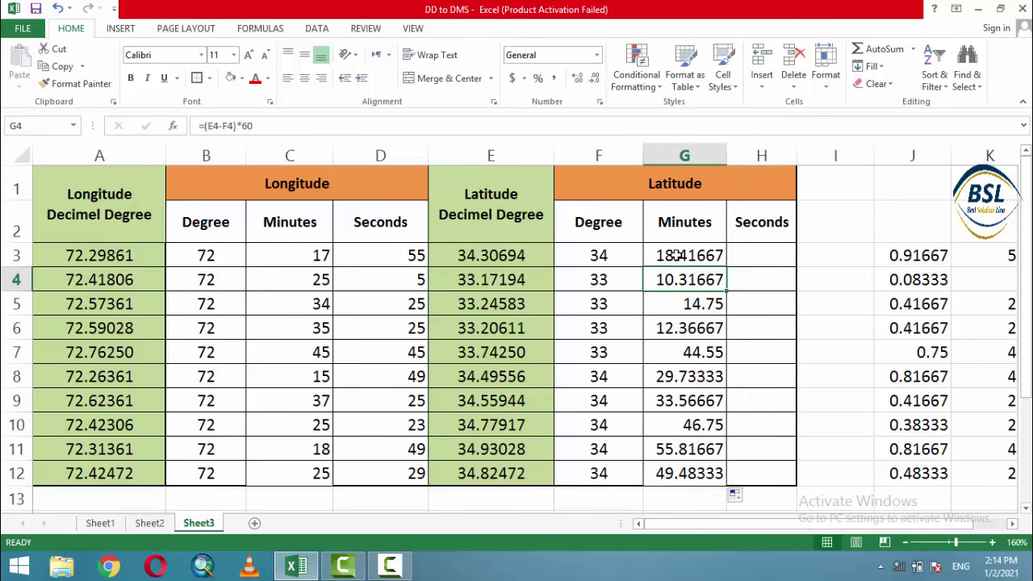
left_click(676, 255)
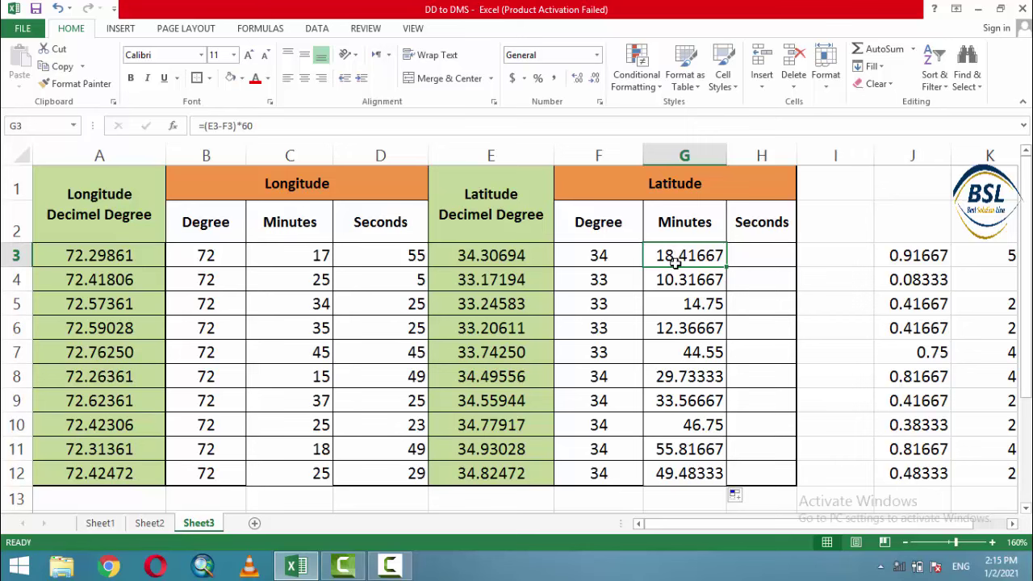
left_click_drag(677, 255, 682, 474)
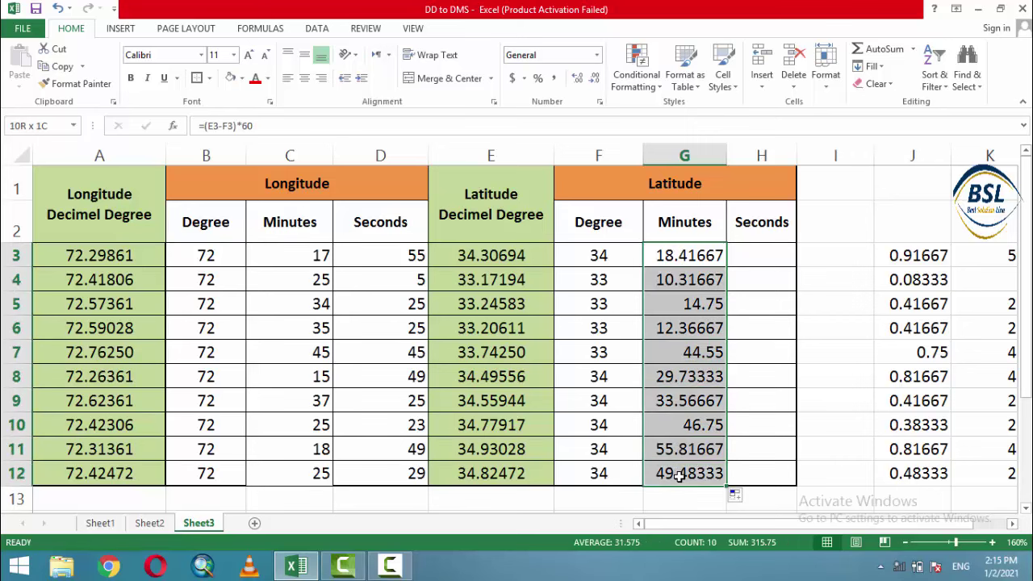
right_click(682, 474)
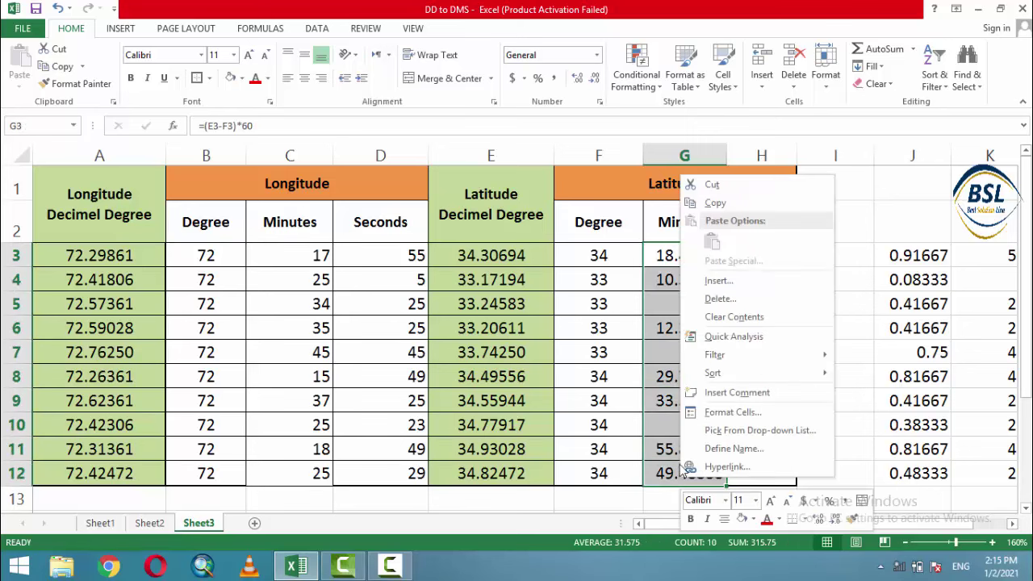
left_click(713, 203)
left_click_drag(911, 255, 920, 473)
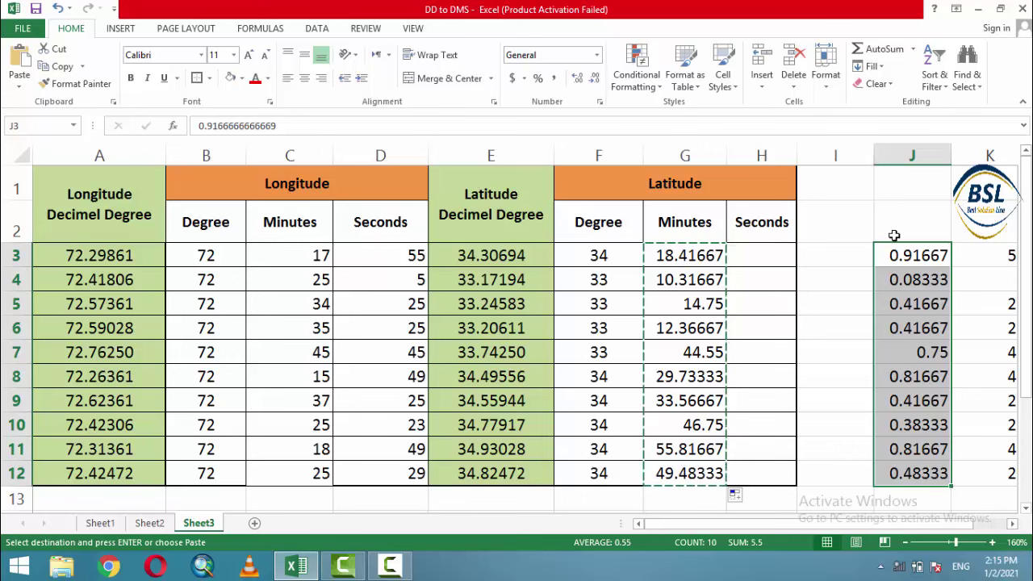
right_click(889, 256)
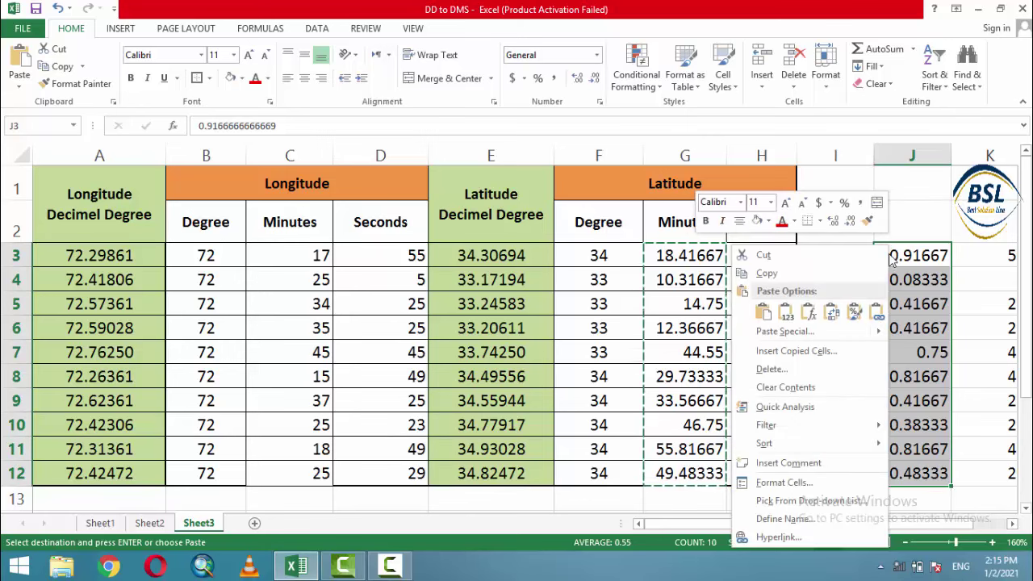
left_click(787, 314)
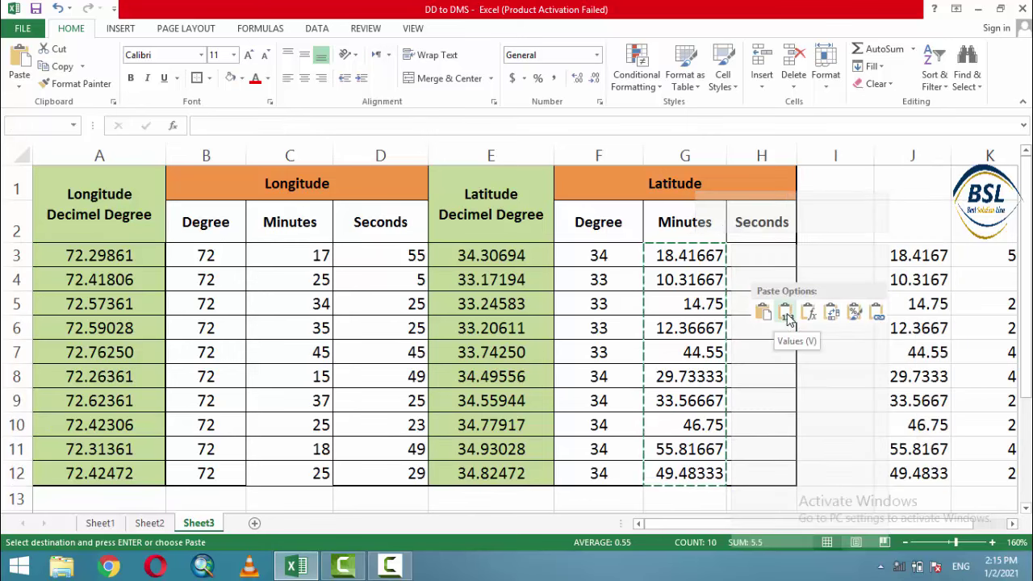
left_click(974, 324)
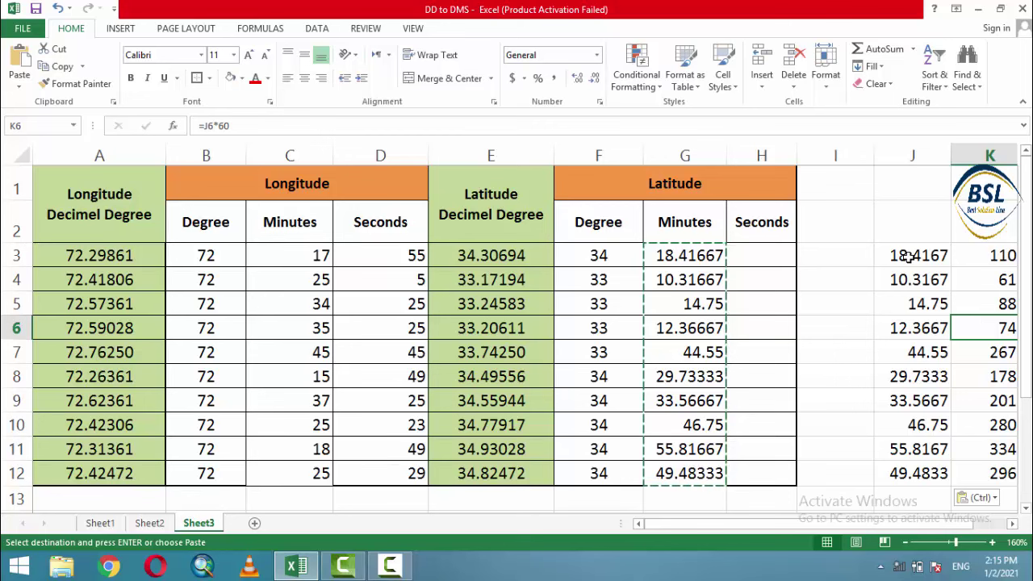
Copy J3:J12 back over G3:G12 as plain values, replacing the minutes formulas.
left_click_drag(907, 256, 921, 484)
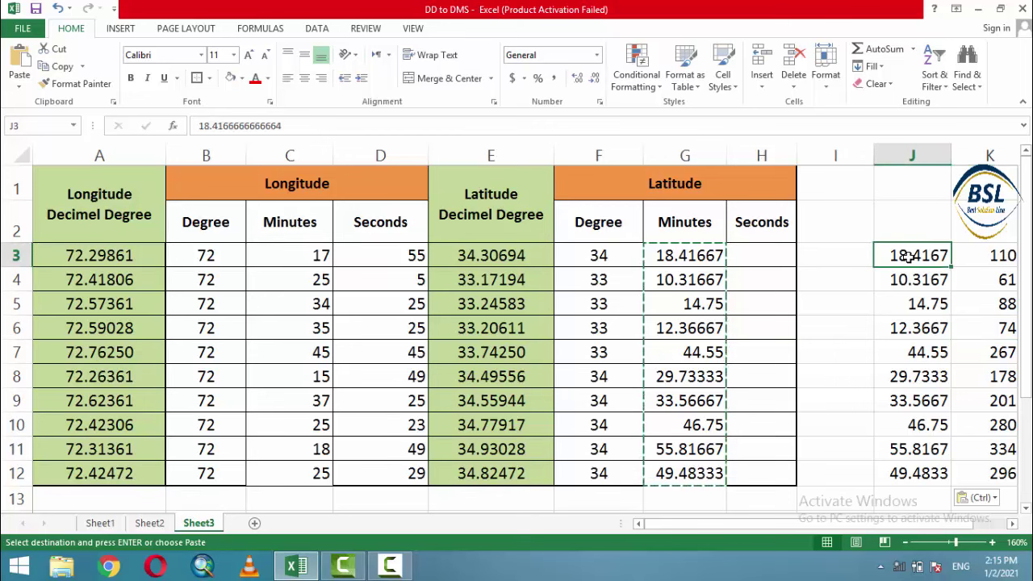
right_click(921, 480)
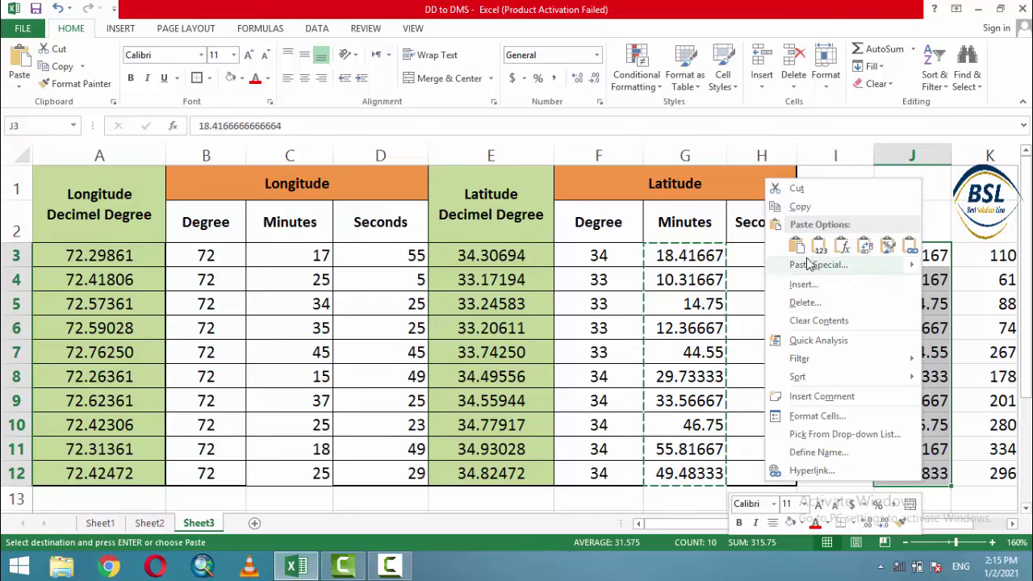
left_click(817, 214)
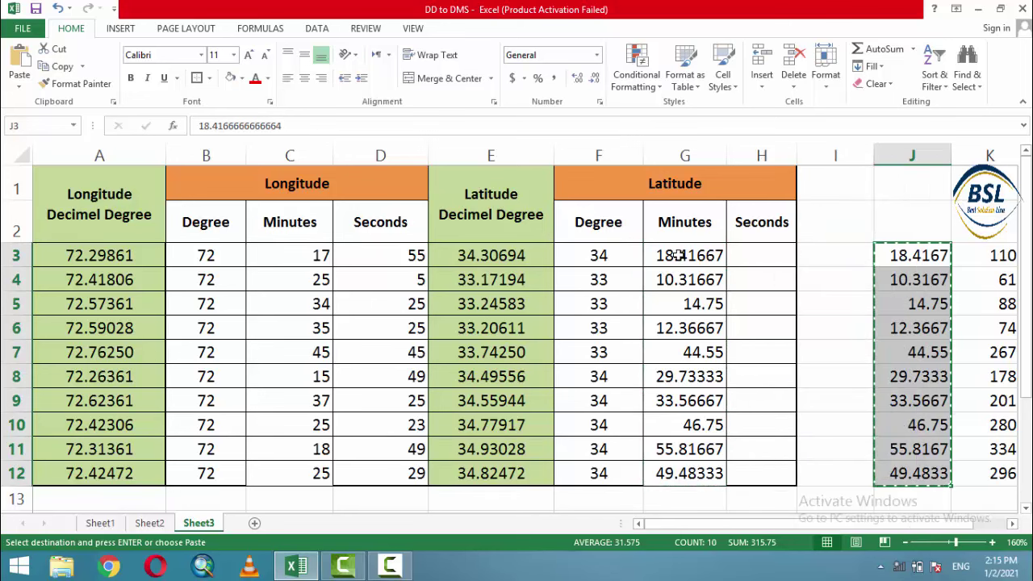
left_click_drag(678, 255, 682, 475)
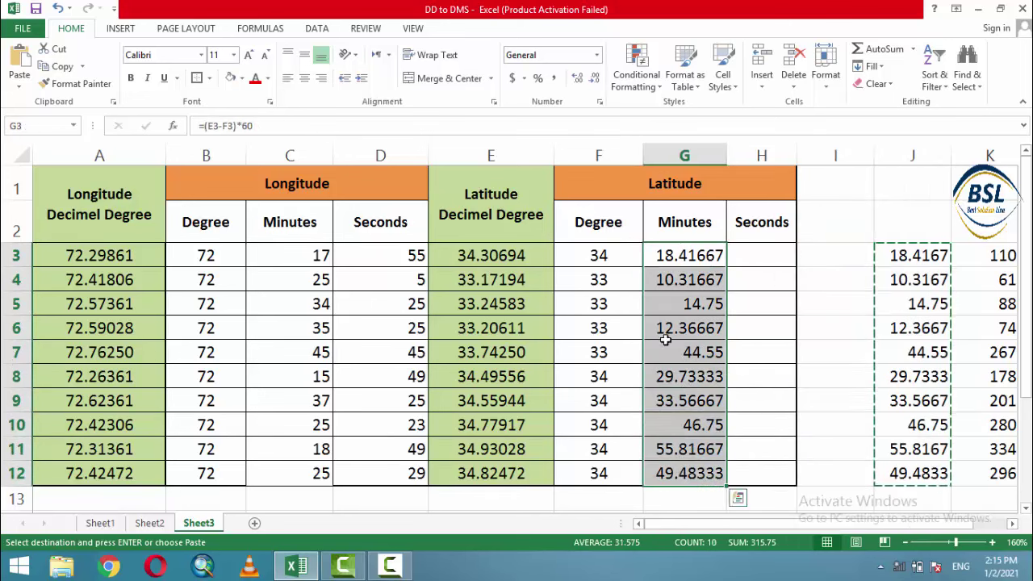
right_click(663, 257)
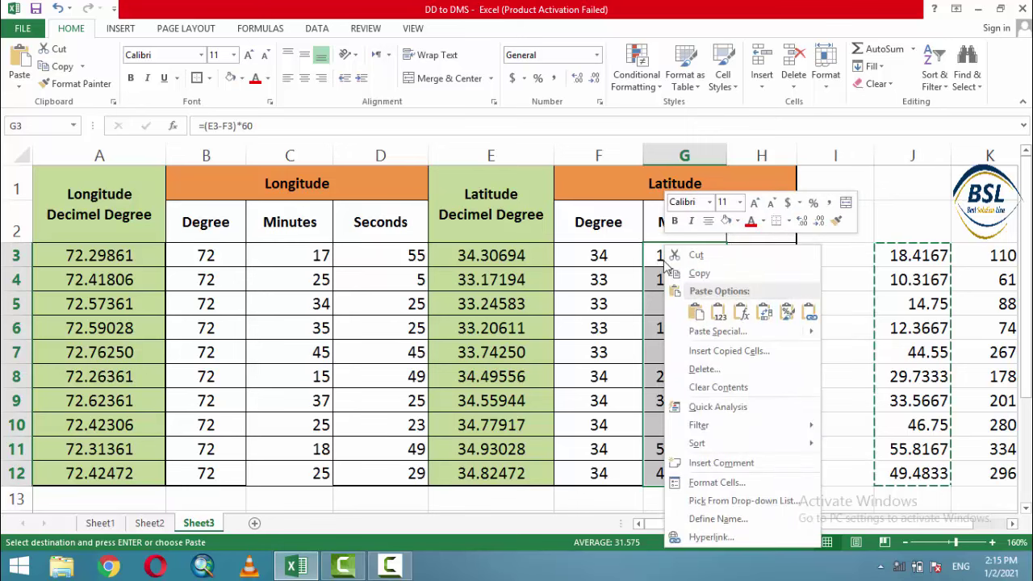
left_click(721, 314)
left_click(705, 311)
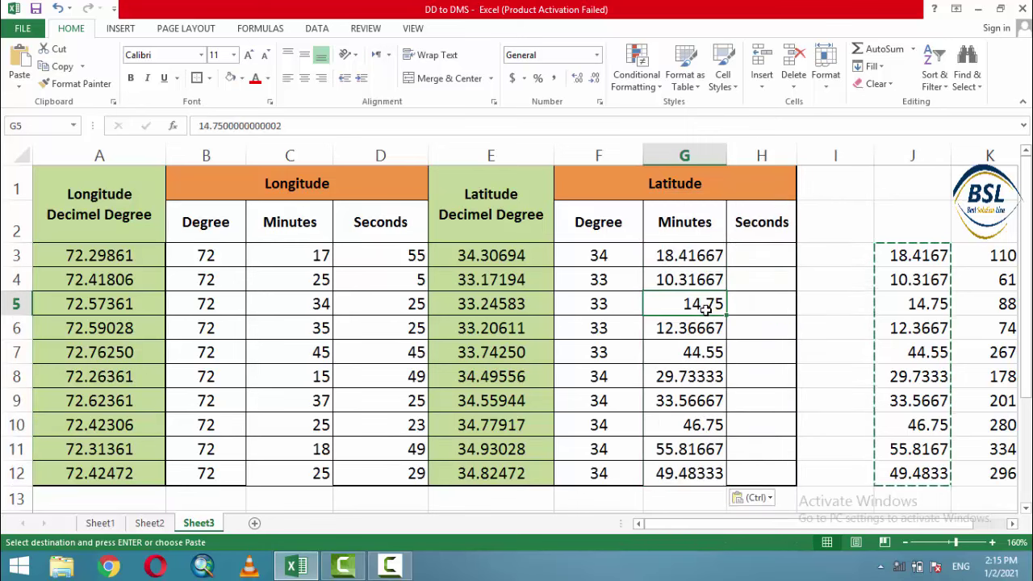
left_click_drag(696, 259, 693, 477)
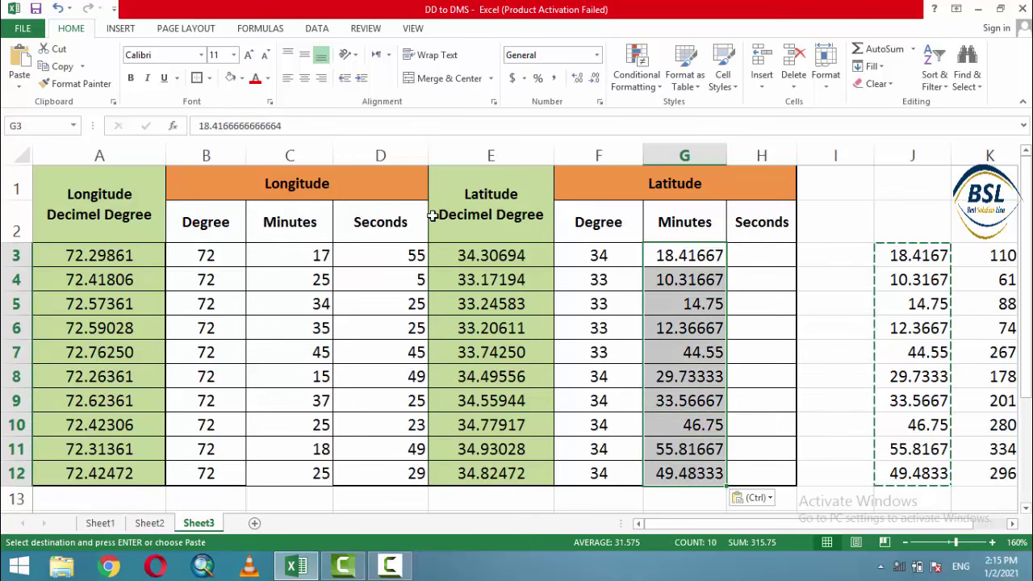
Split G3:G12 with fixed-width Text to Columns, leaving whole minutes 18–49 and fractions in column H.
left_click(318, 28)
left_click(509, 81)
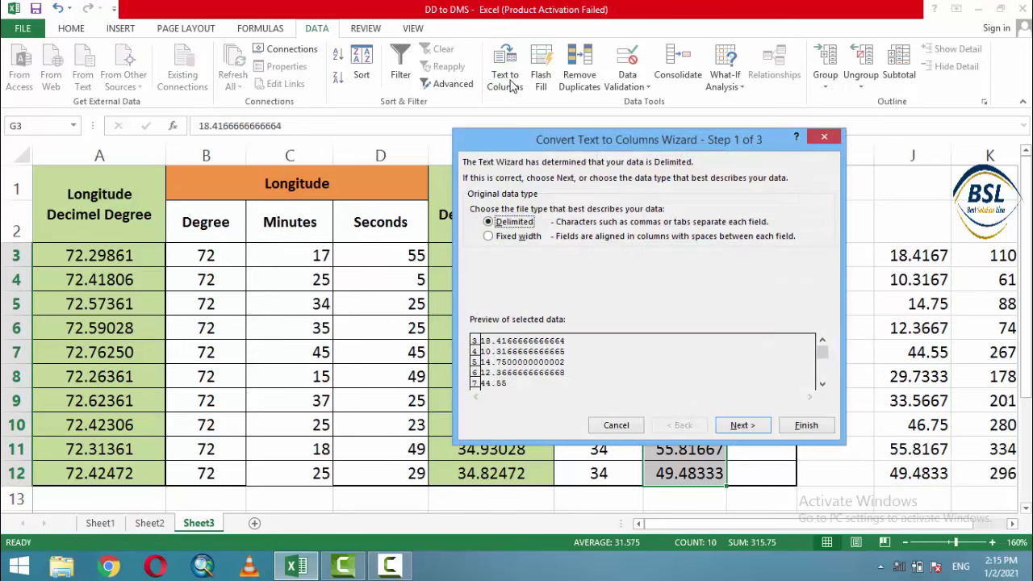
left_click(532, 239)
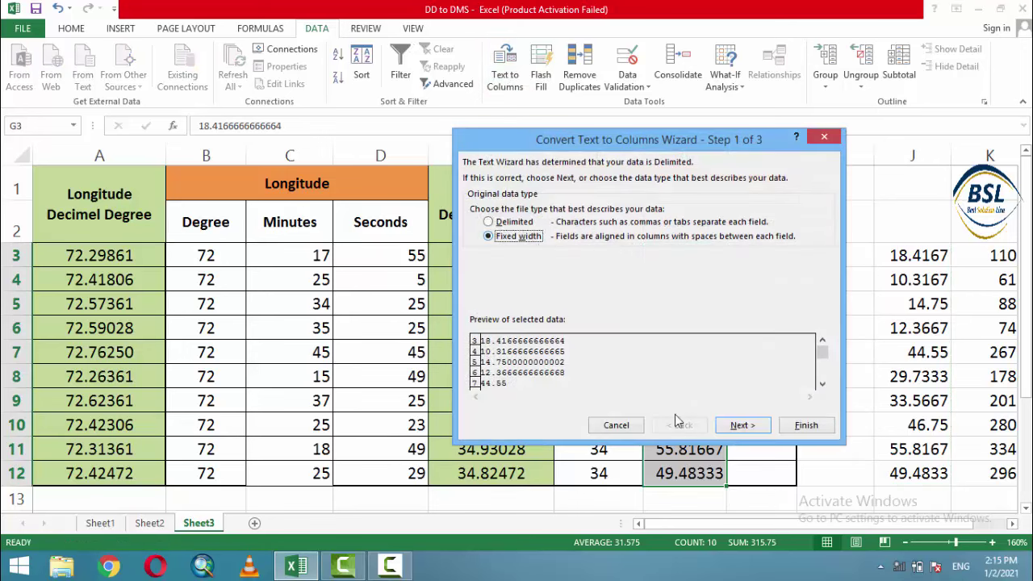
left_click(741, 426)
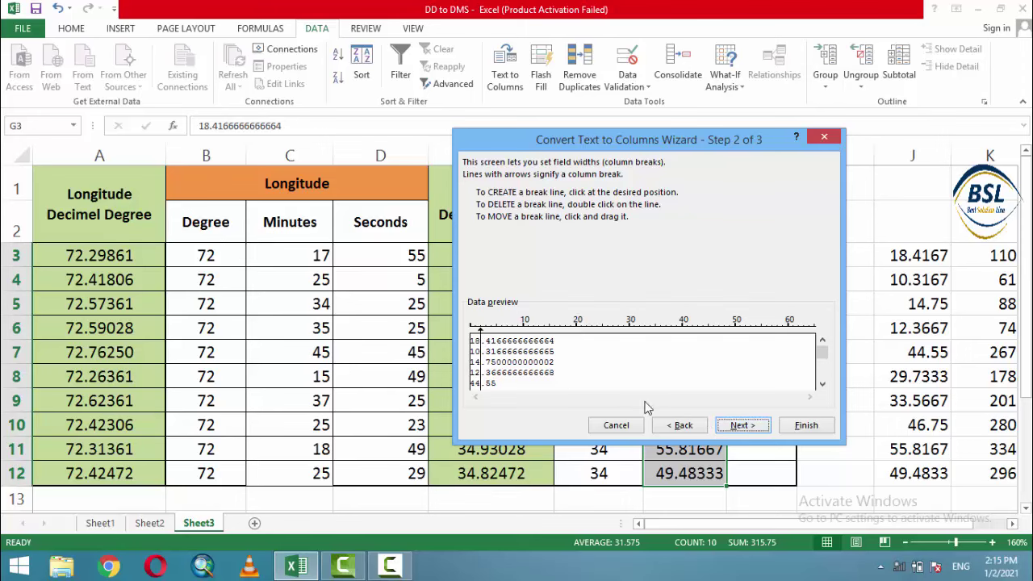
left_click(736, 427)
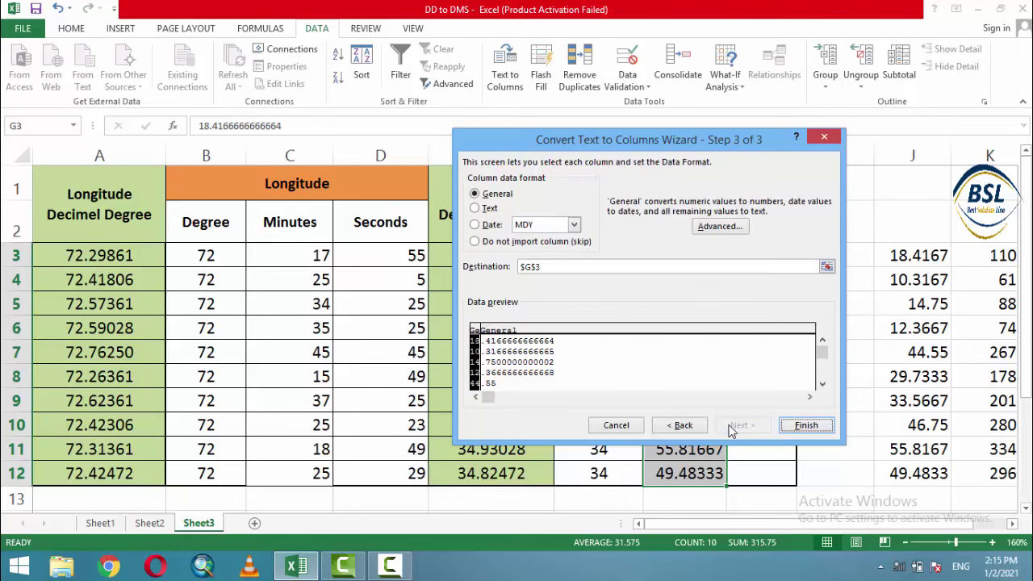
left_click(803, 427)
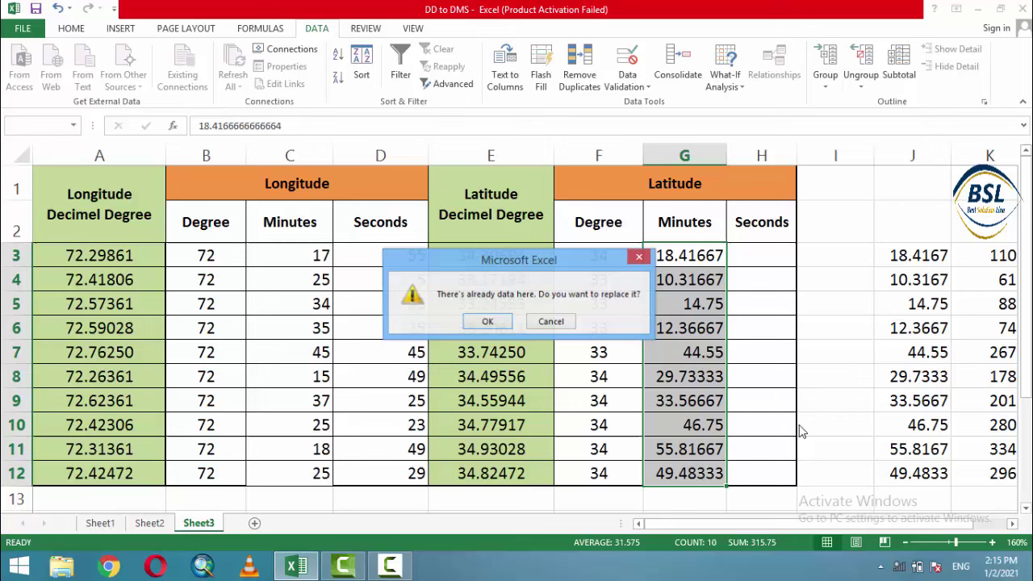
left_click(485, 322)
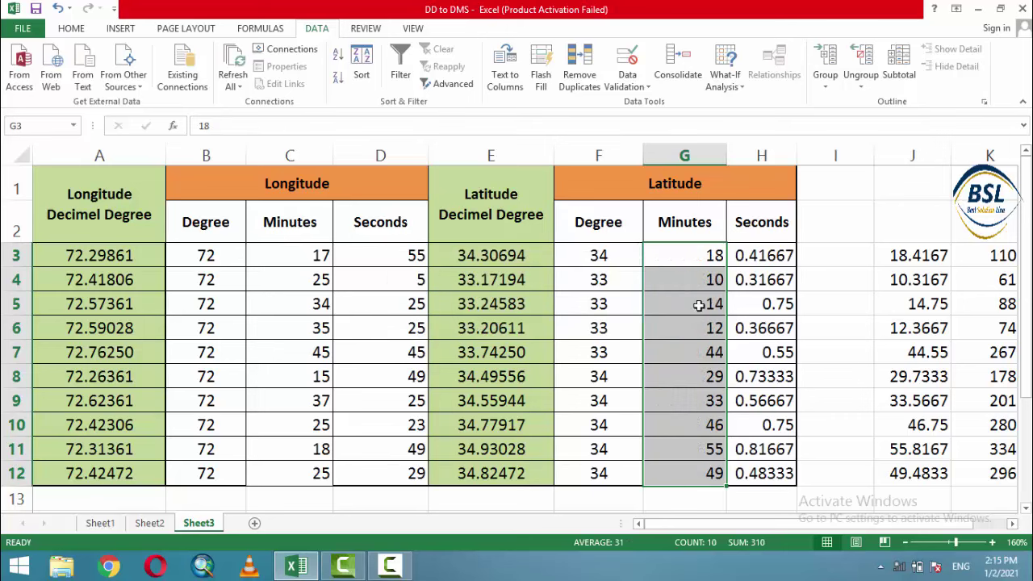
Copy the fractions 0.41667–0.48333 from H3:H12 into J3:J12 as plain values.
left_click(772, 270)
left_click_drag(763, 251, 762, 471)
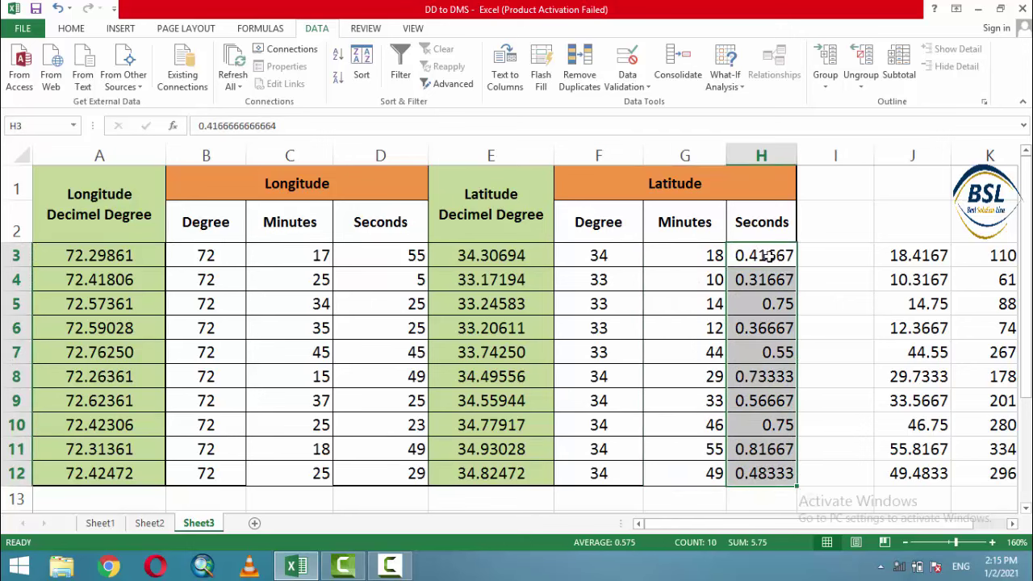
right_click(772, 258)
left_click(808, 276)
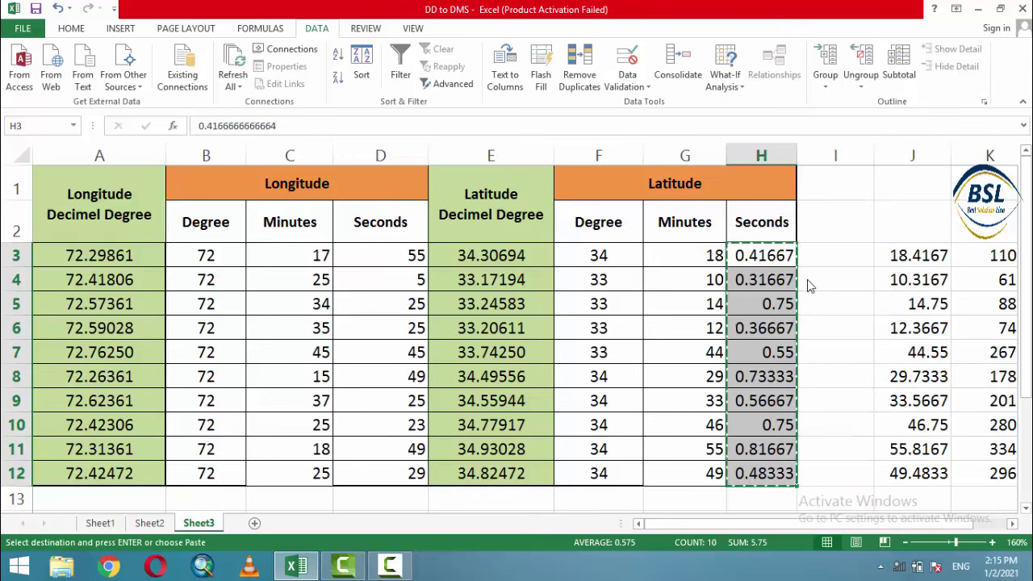
mouse_move(928, 255)
left_mouse_down()
mouse_move(904, 390)
mouse_move(911, 468)
left_mouse_up()
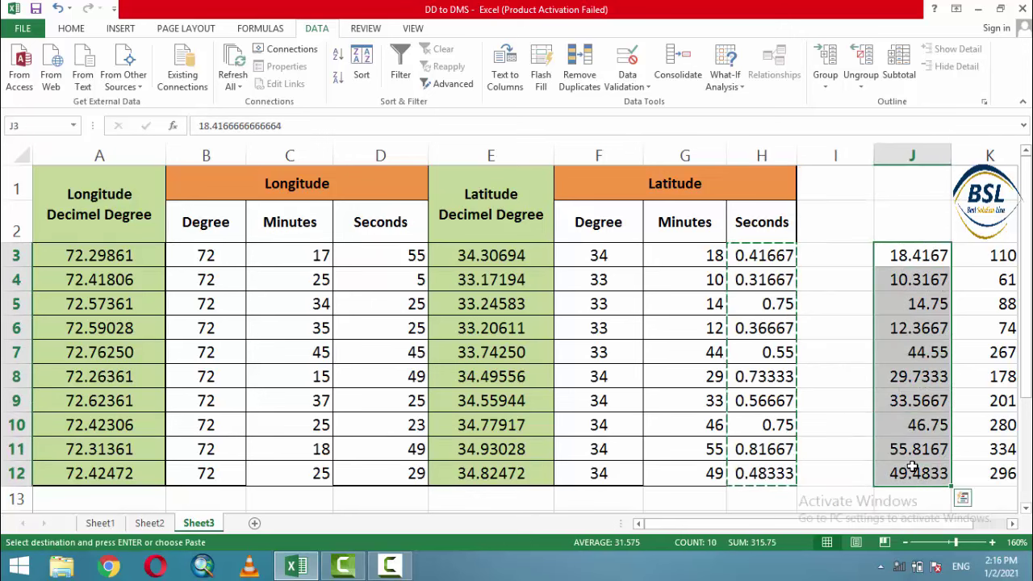
right_click(908, 259)
left_click(804, 314)
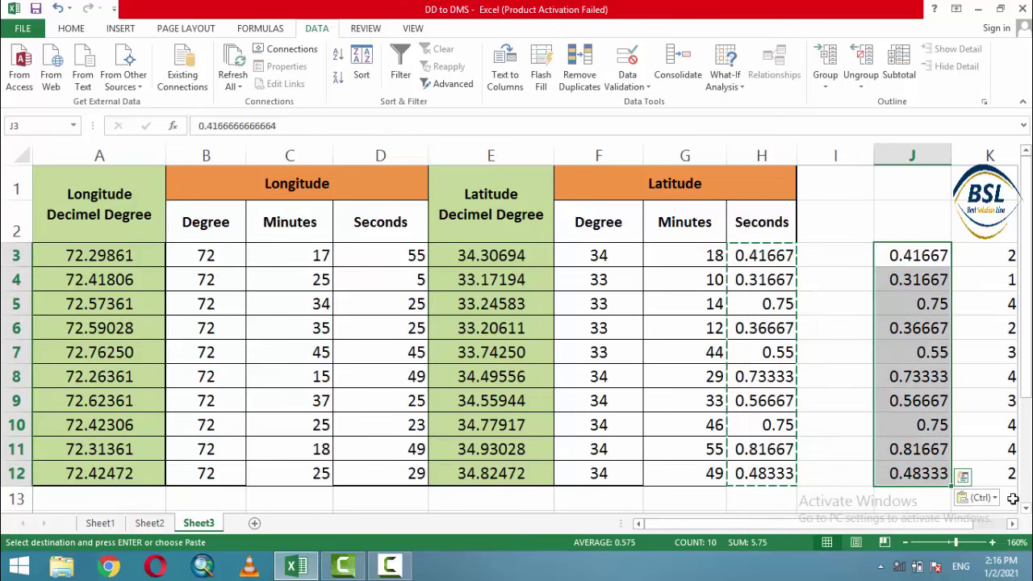
Enter =J3*60 in K3 and fill it down to K12 to get whole seconds.
left_click(1013, 527)
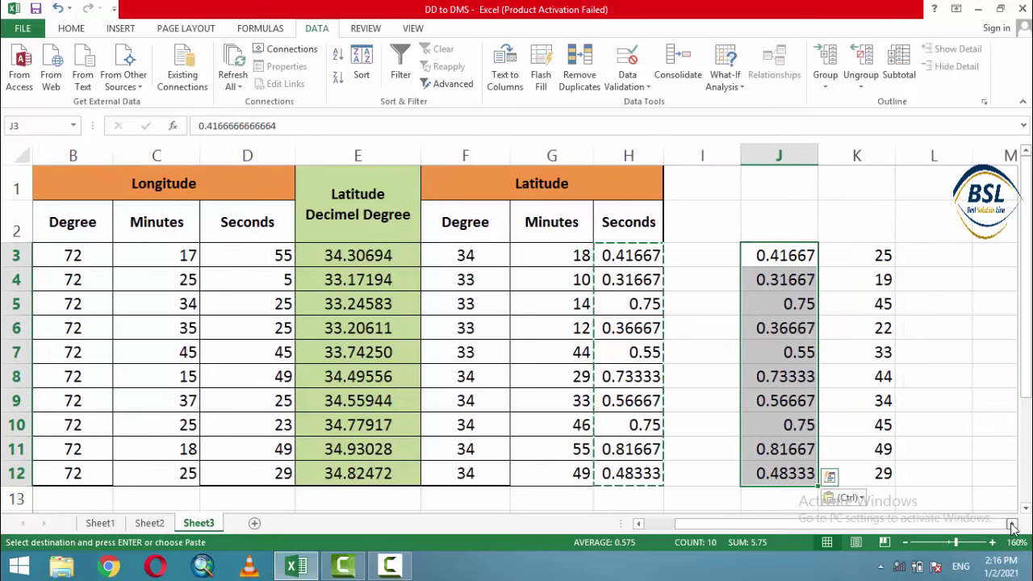
left_click(863, 252)
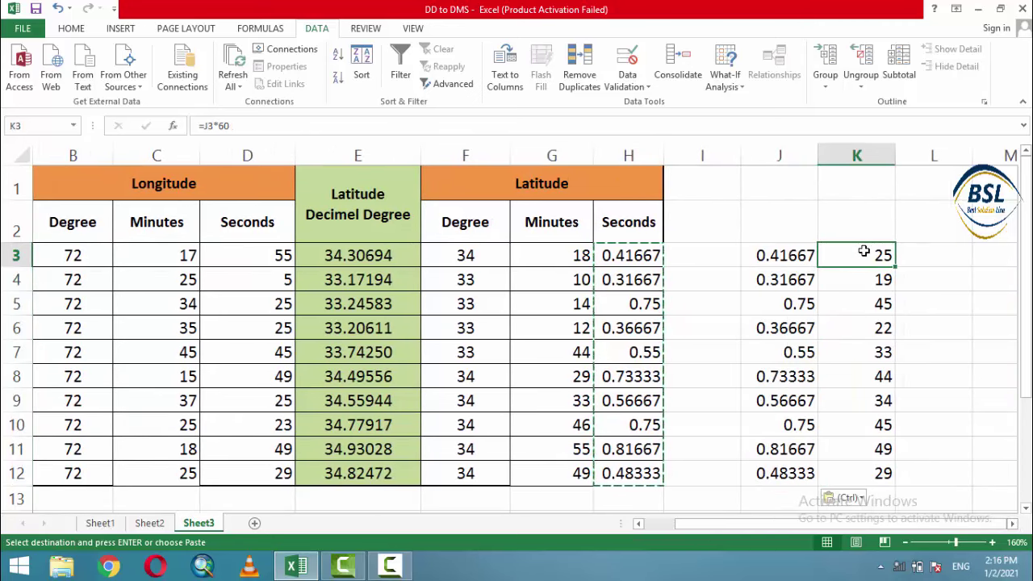
type("=")
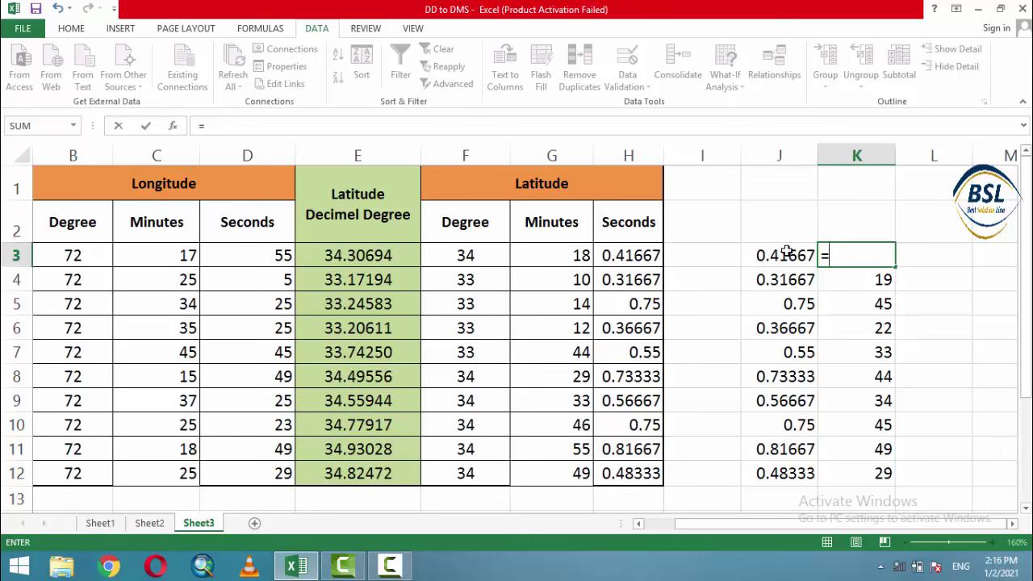
left_click(787, 253)
type("*")
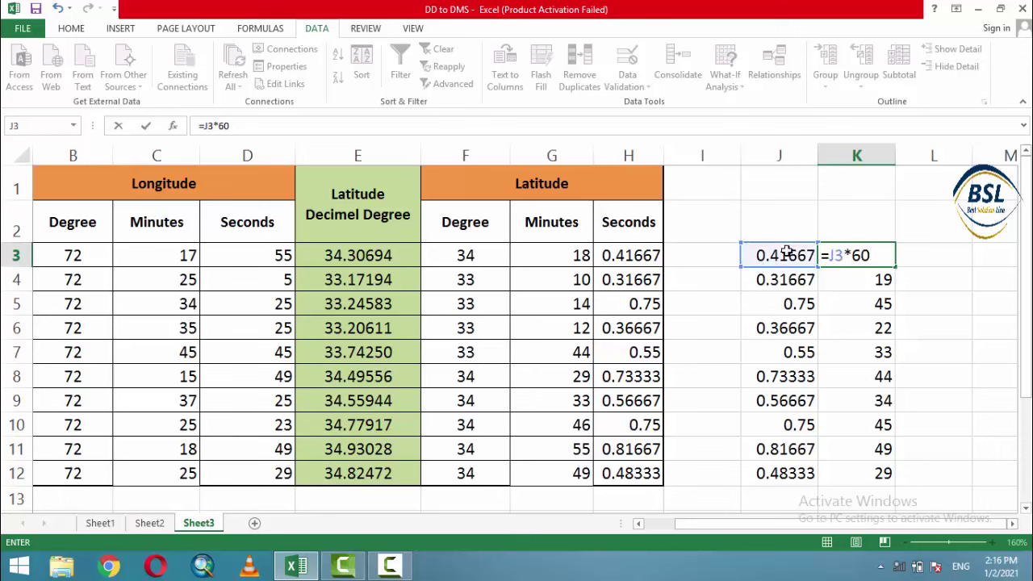
key("Return")
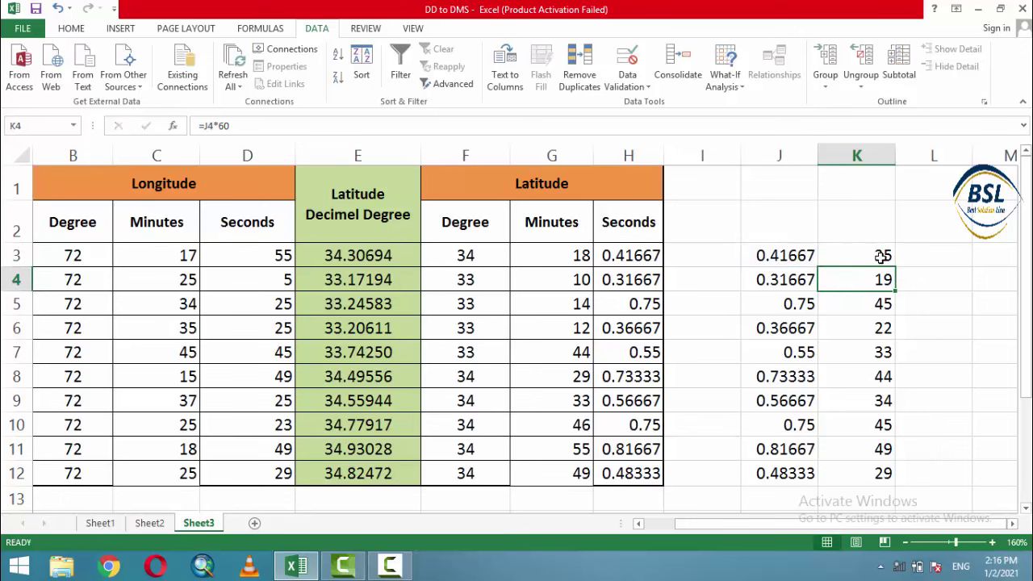
left_click(882, 256)
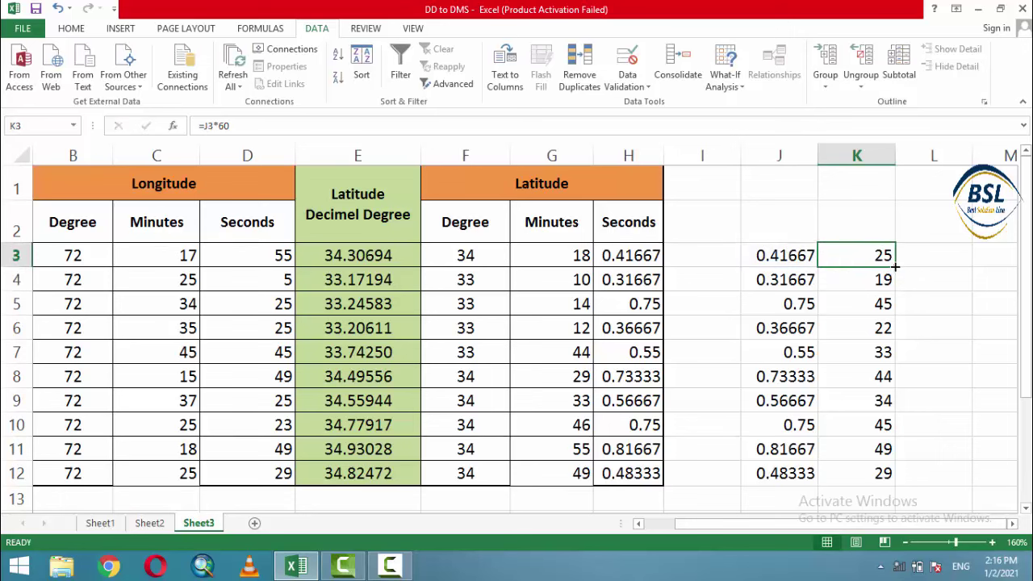
left_click_drag(895, 267, 886, 485)
Paste K3:K12 as plain values into Latitude Seconds H3:H12 (25, 19, 45…).
right_click(864, 250)
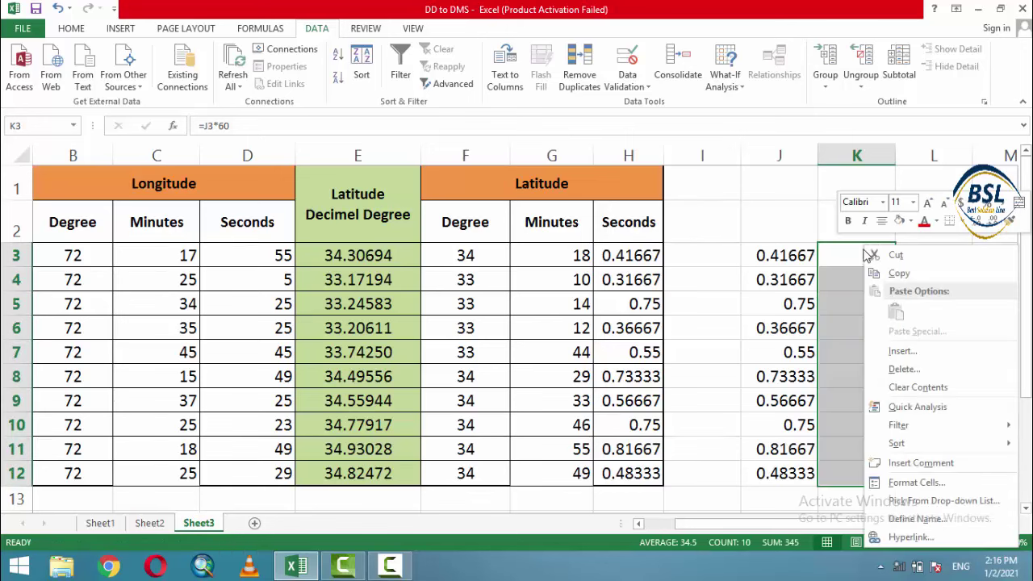
left_click(896, 274)
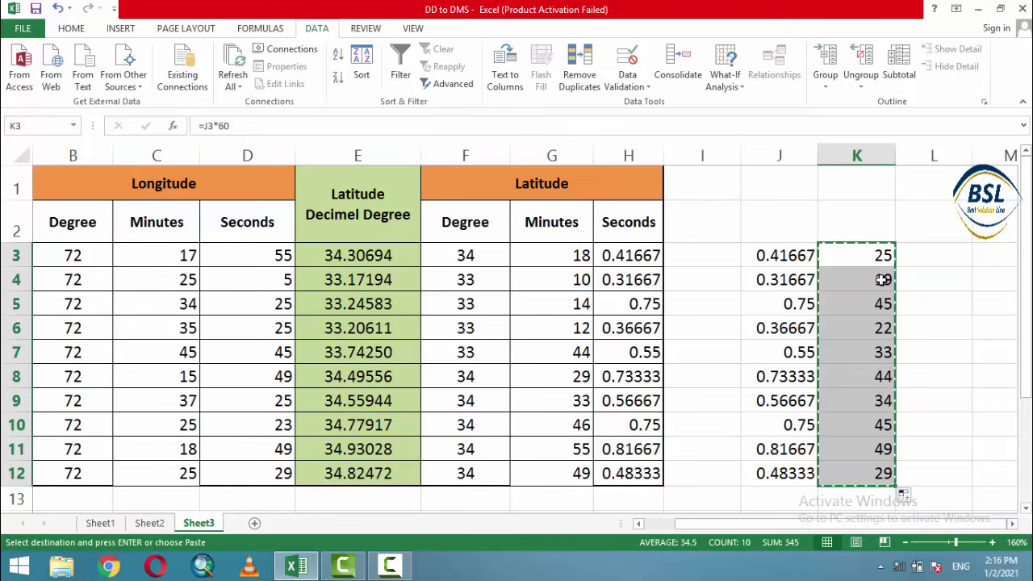
left_click(627, 253)
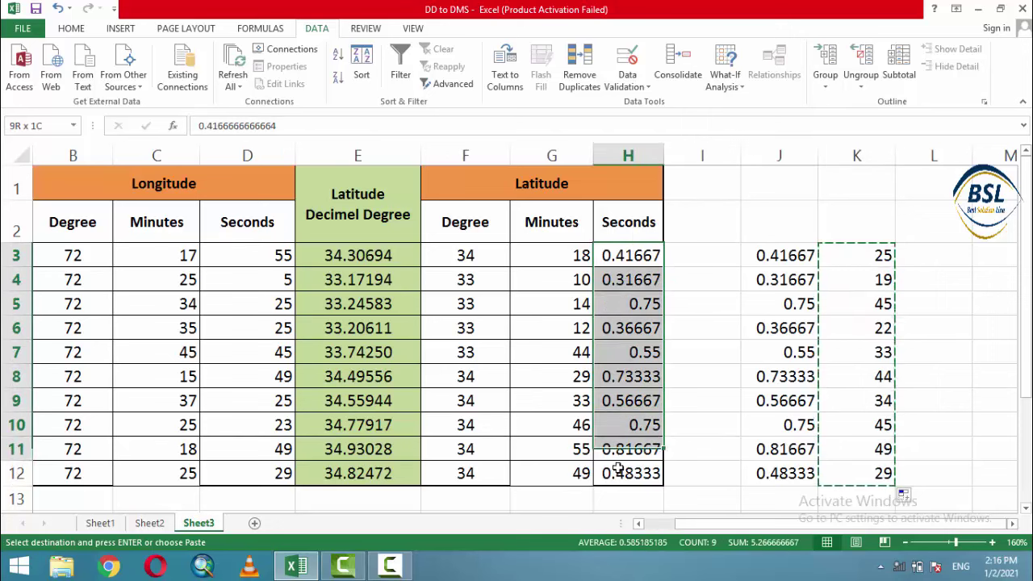
left_click_drag(628, 253, 618, 472)
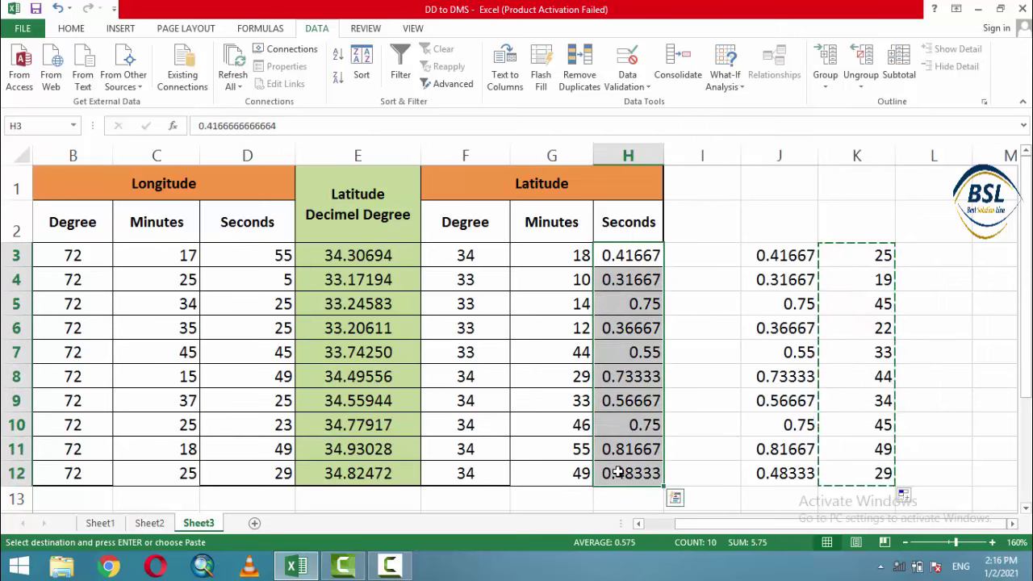
right_click(614, 251)
left_click(667, 312)
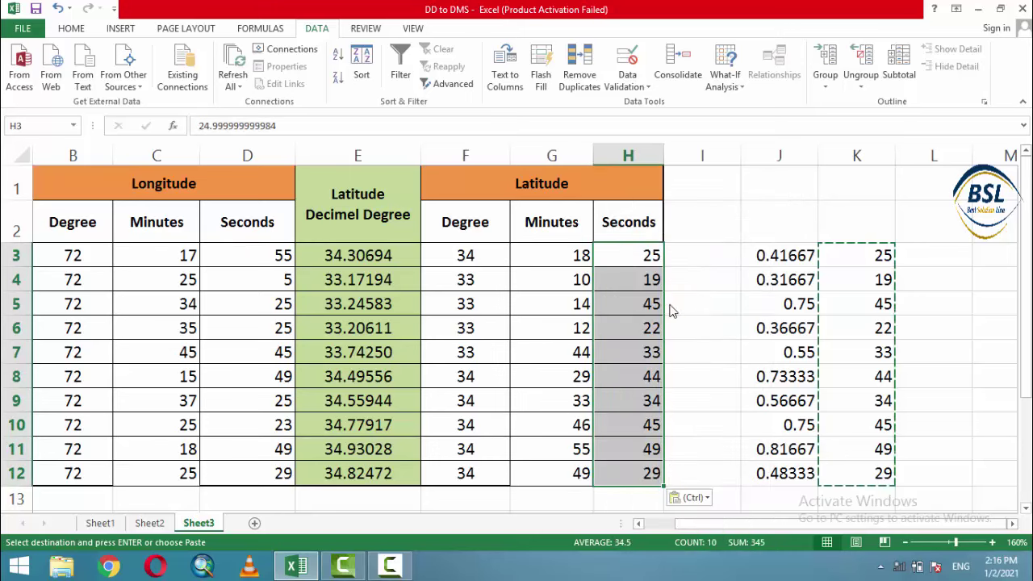
left_click(773, 324)
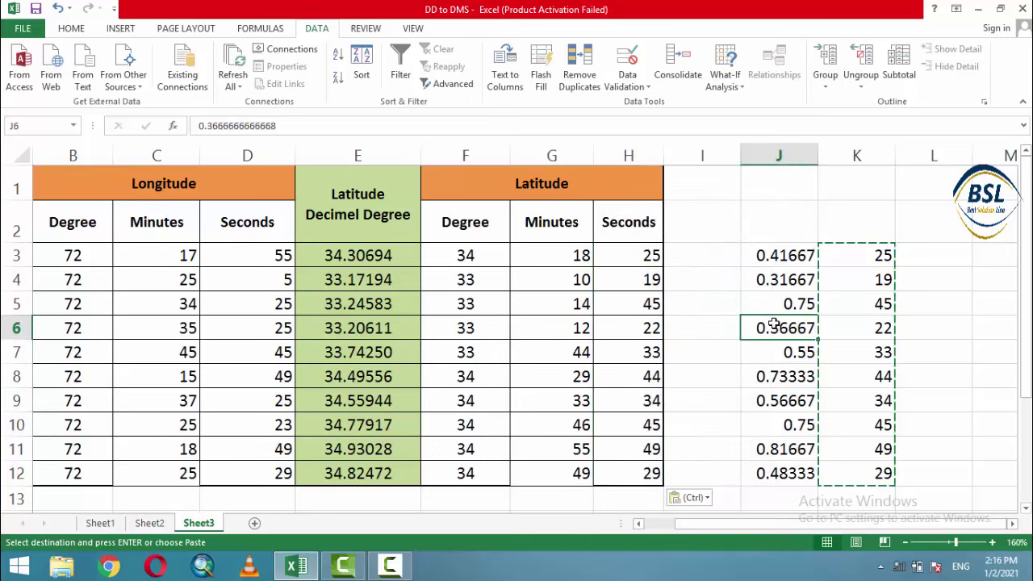
left_click(639, 524)
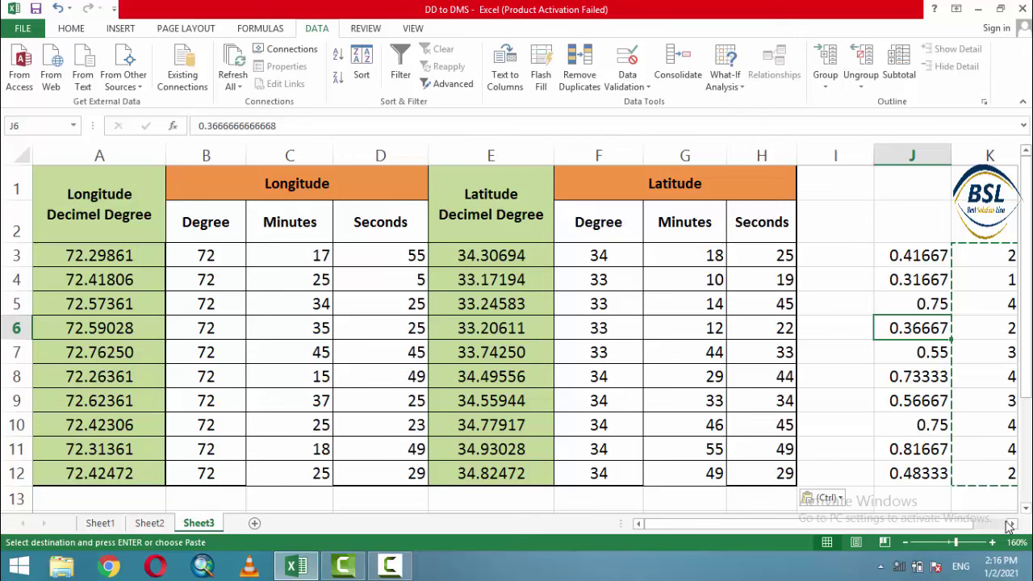
left_click(992, 543)
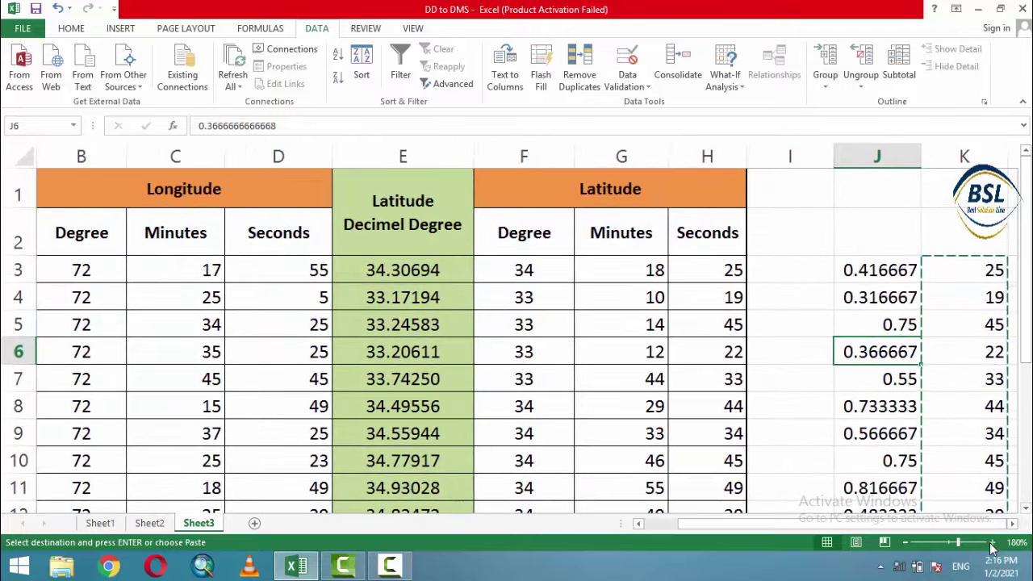
left_click_drag(893, 522, 749, 529)
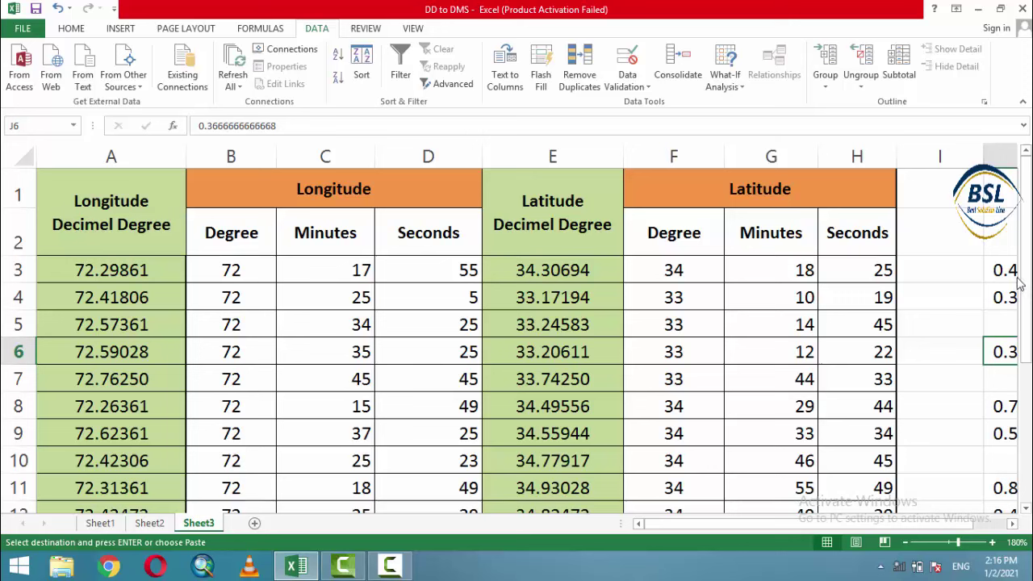
left_click(217, 275)
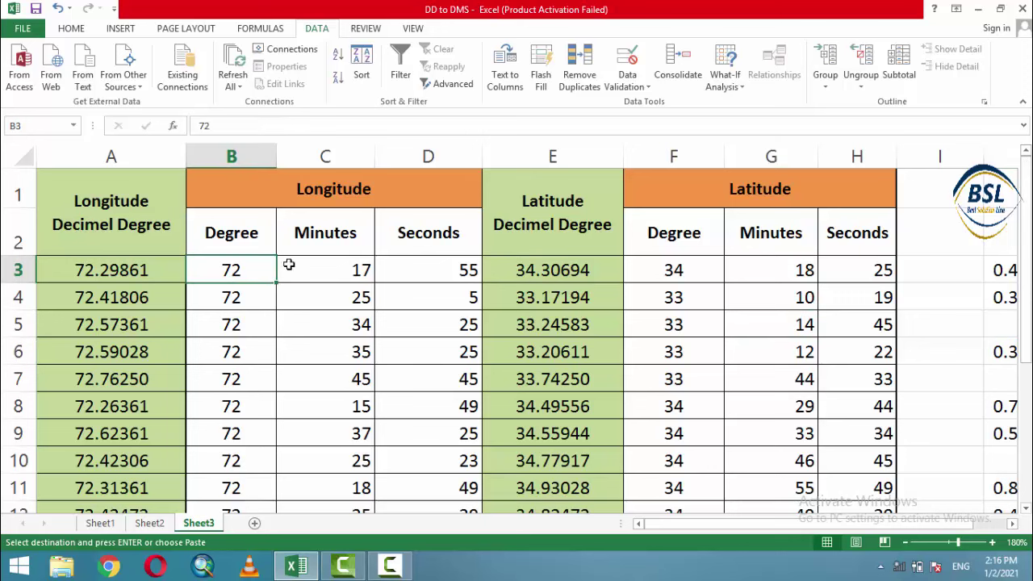
left_click(347, 276)
left_click(459, 270)
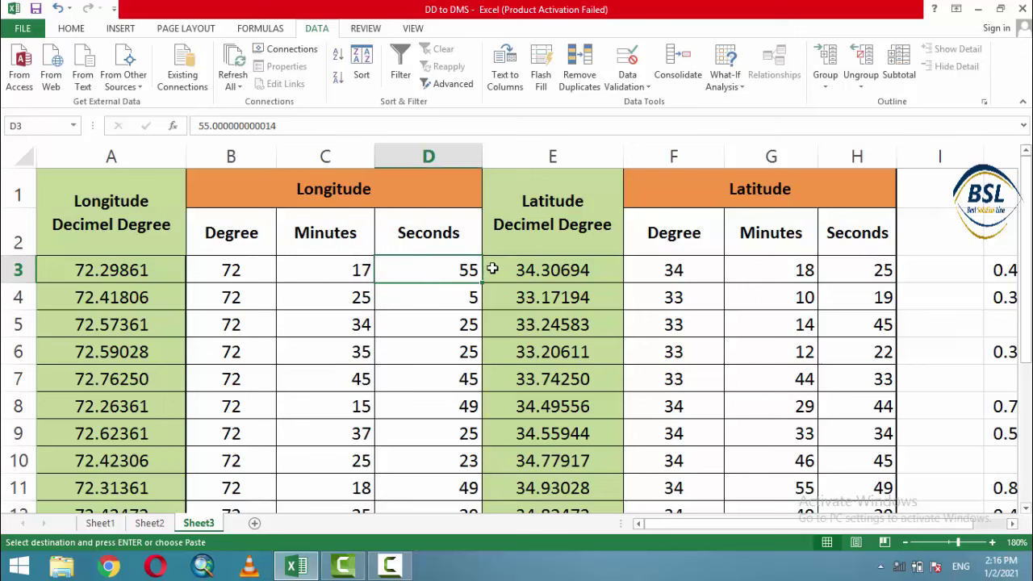
left_click(577, 275)
left_click(652, 271)
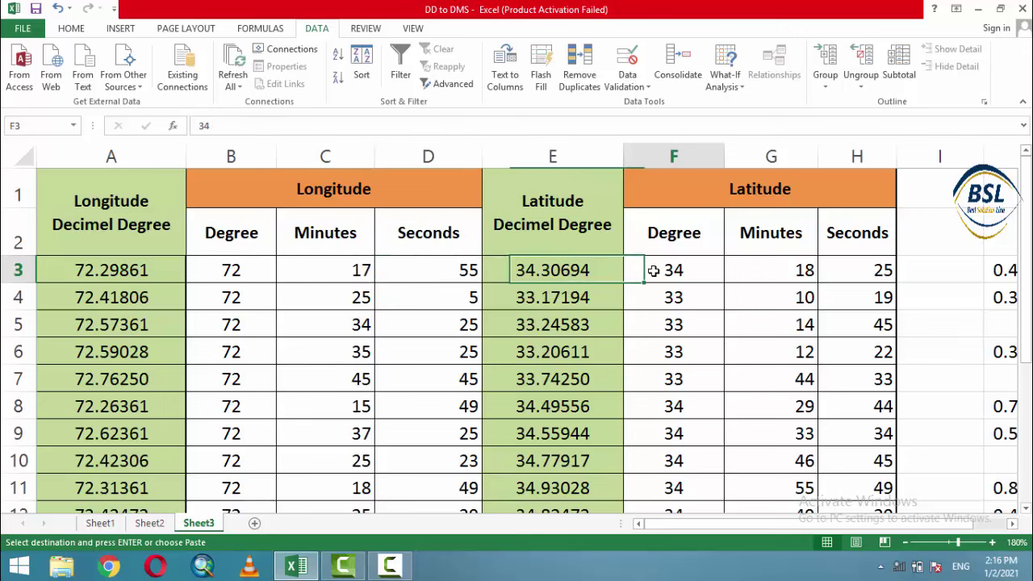
left_click(763, 273)
left_click(860, 270)
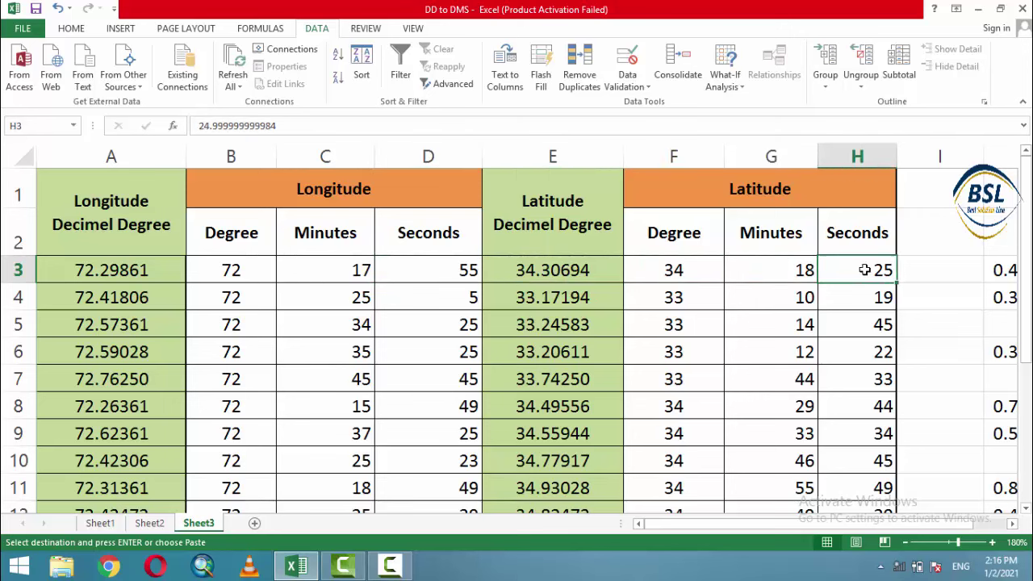
left_click(904, 543)
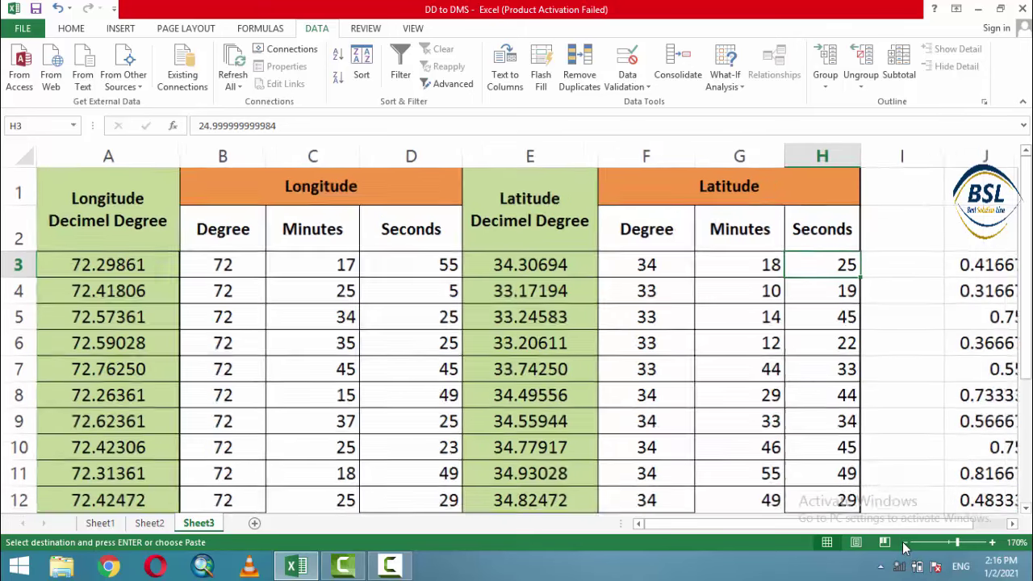
left_click(904, 543)
left_click(904, 544)
left_click(904, 543)
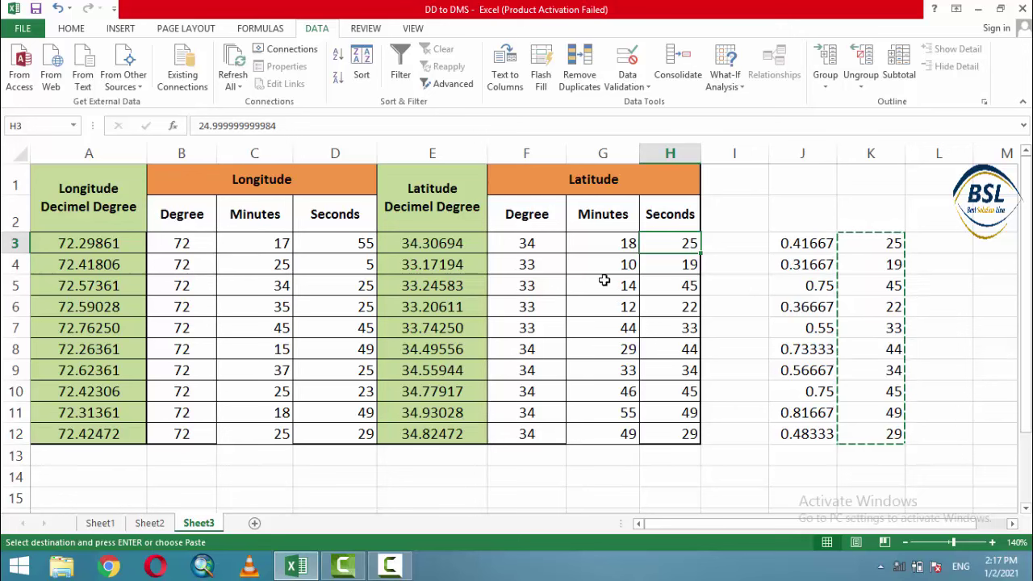
left_click(452, 243)
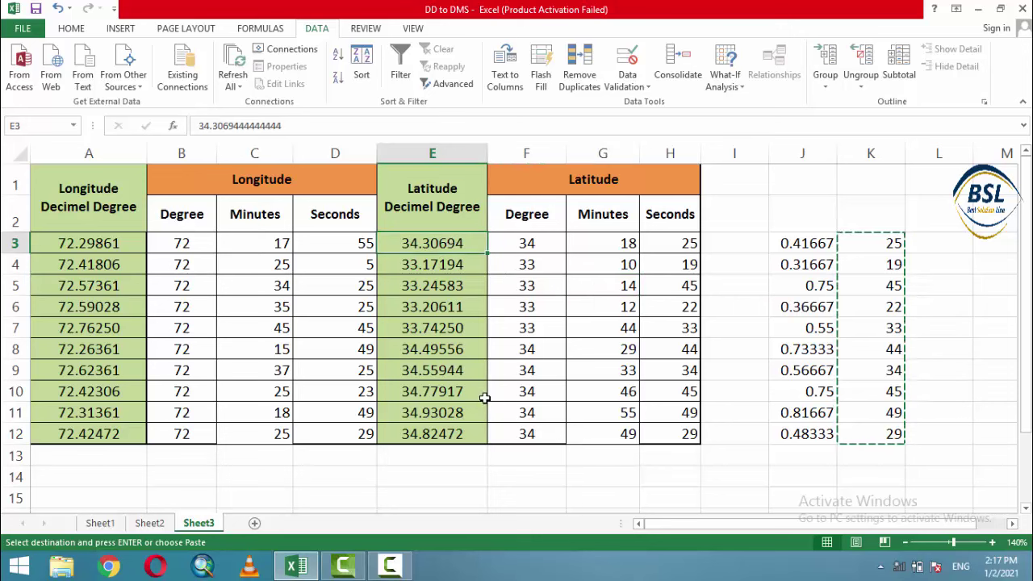